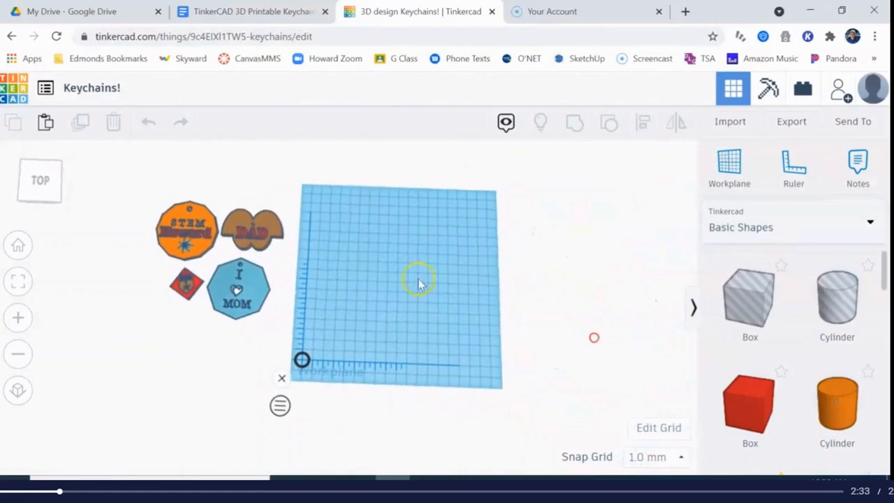
# Dismiss the ruler from the workplane
pyautogui.scroll(3, 399, 264)
pyautogui.scroll(2, 538, 306)
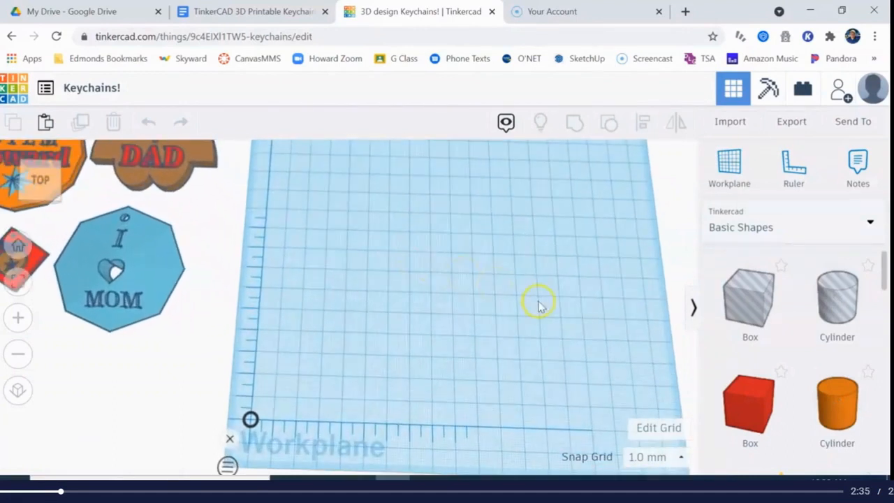
pyautogui.scroll(-4, 562, 319)
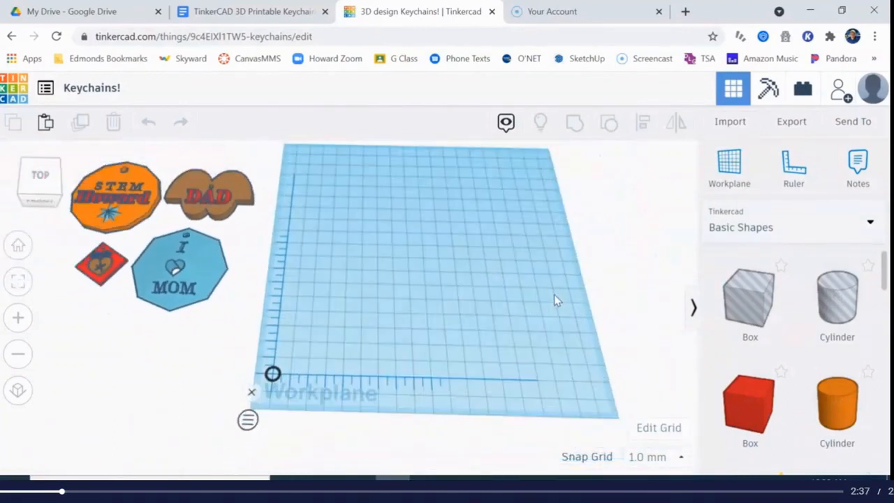
pyautogui.moveTo(493, 300); pyautogui.dragTo(504, 311, button='middle')
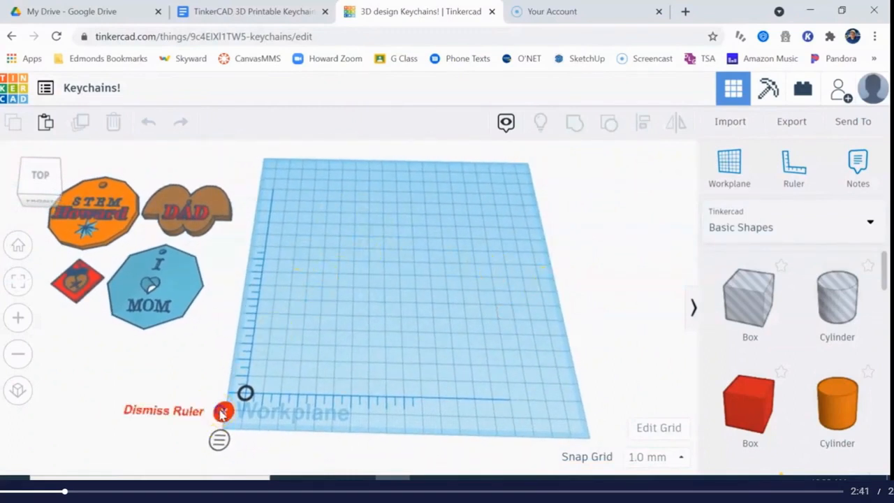
pyautogui.click(223, 412)
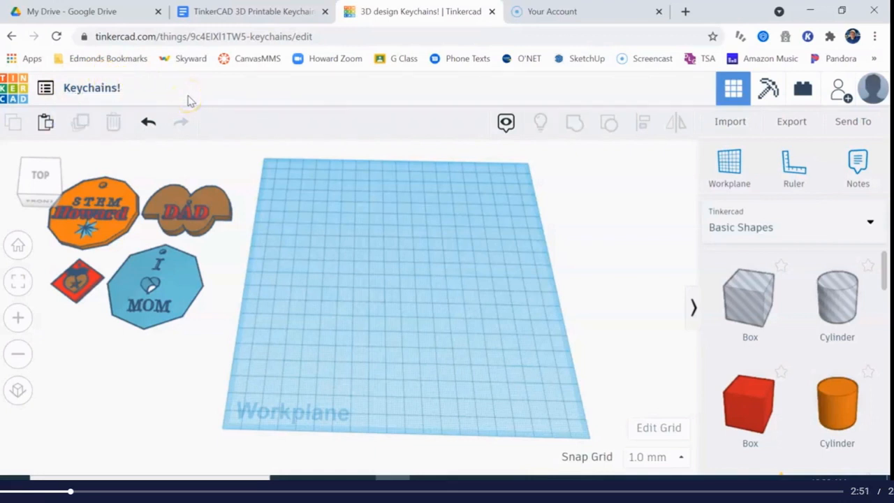
# Rename the design as "keychain" followed by the owner's full name and "period 2"
pyautogui.click(105, 90)
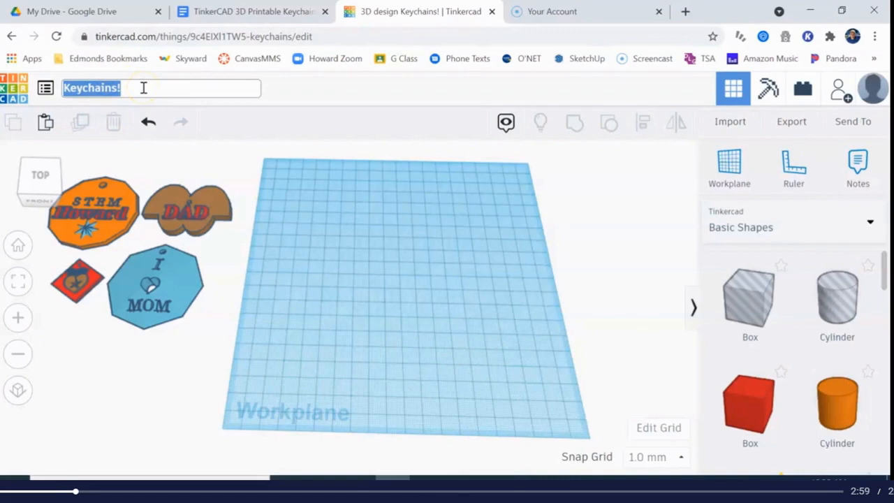
pyautogui.write('keychain ')
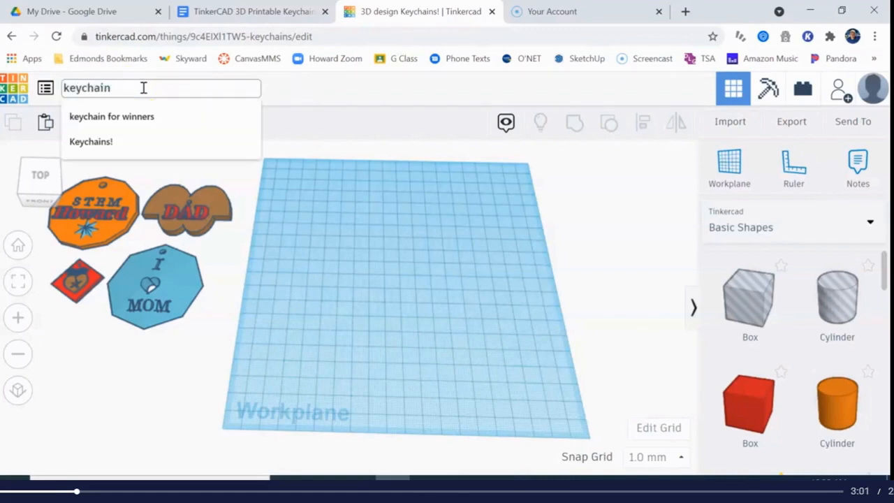
pyautogui.write('howard period 2')
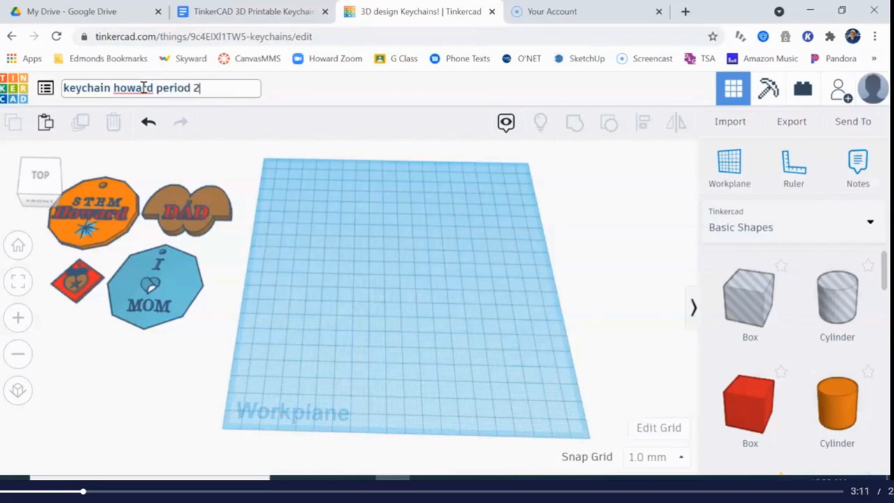
pyautogui.click(243, 88)
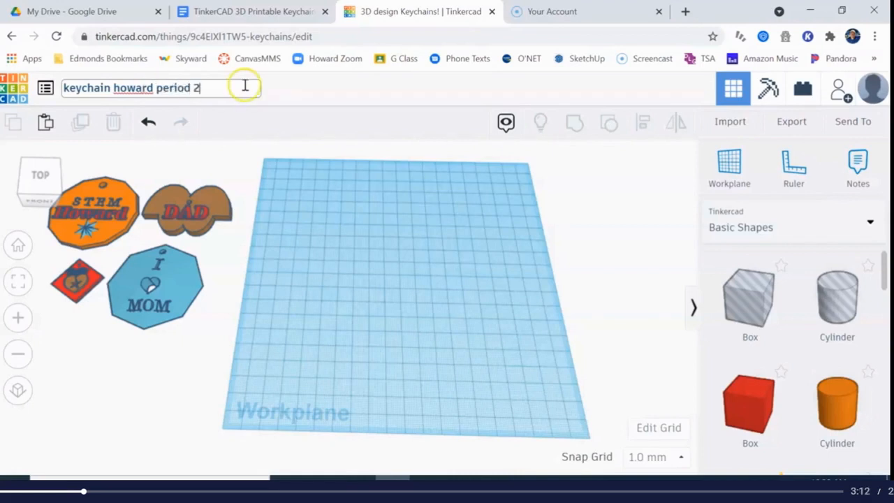
pyautogui.tripleClick(117, 87)
pyautogui.click(117, 88)
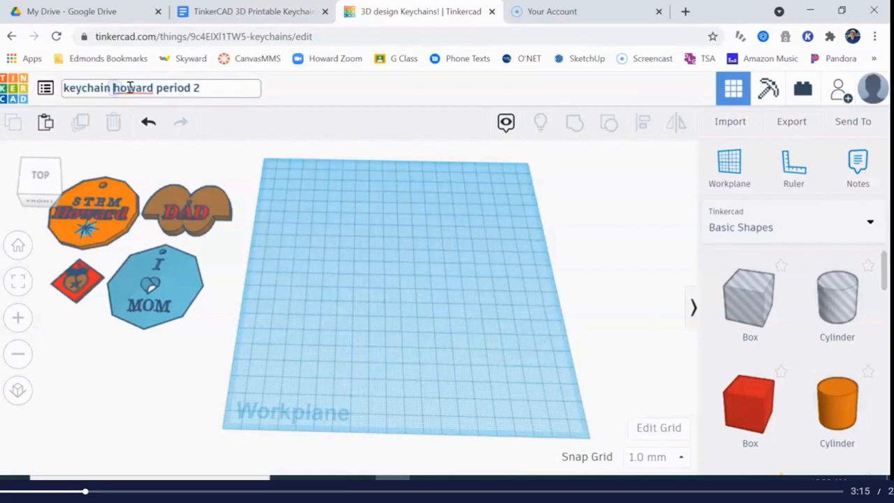
pyautogui.write('steve')
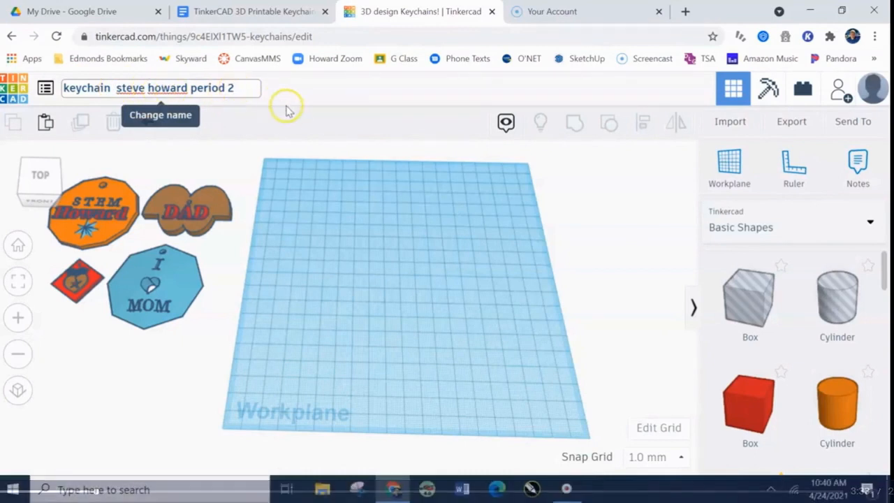
pyautogui.click(321, 120)
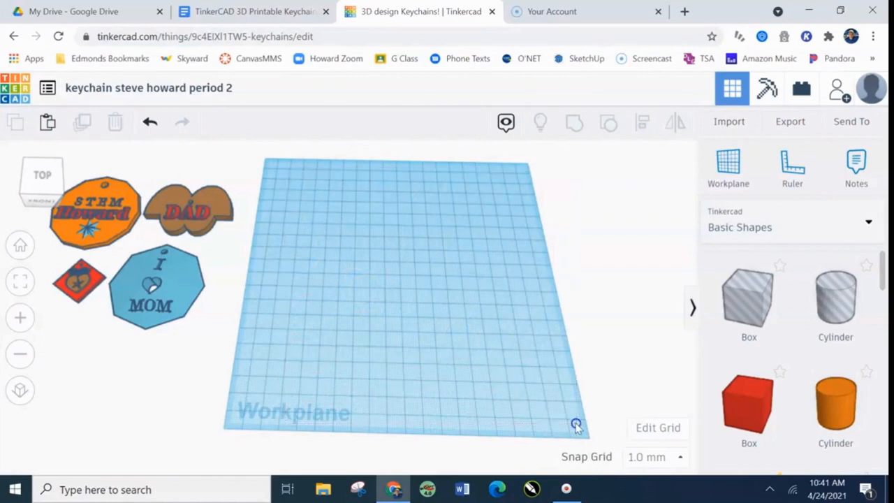
# Examine the empty workplane and the four sample keychains beside it from different angles, distances and positions
pyautogui.moveTo(308, 173); pyautogui.dragTo(641, 359)
pyautogui.moveTo(290, 181); pyautogui.dragTo(641, 375)
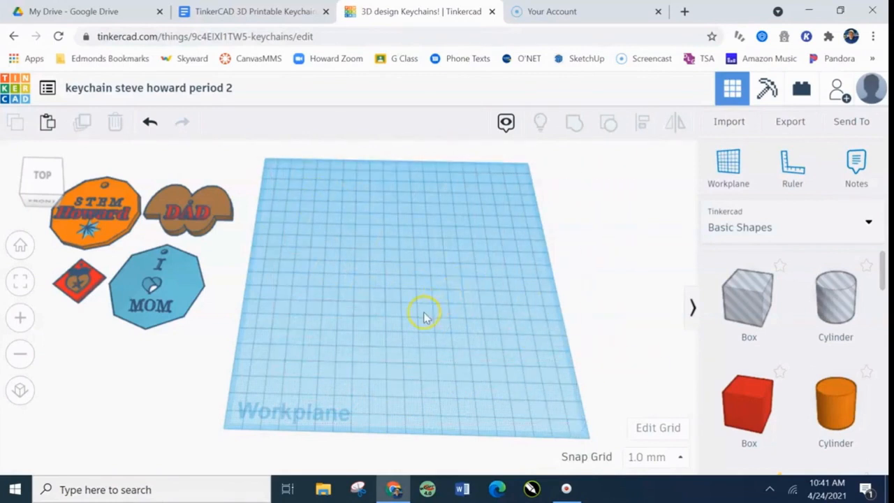
pyautogui.moveTo(414, 301)
pyautogui.mouseDown(button='right')
pyautogui.moveTo(417, 272)
pyautogui.moveTo(454, 259)
pyautogui.moveTo(444, 321)
pyautogui.moveTo(351, 293)
pyautogui.moveTo(353, 207)
pyautogui.moveTo(374, 263)
pyautogui.moveTo(389, 286)
pyautogui.moveTo(412, 287)
pyautogui.moveTo(407, 292)
pyautogui.mouseUp(button='right')
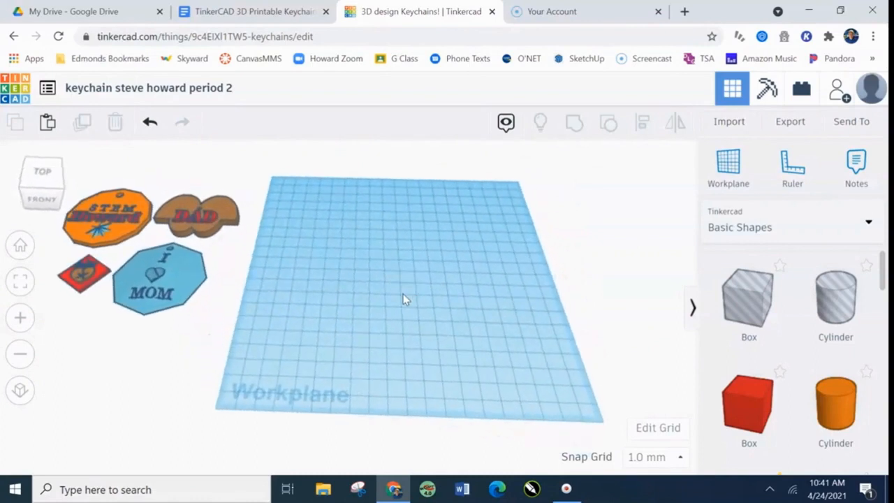
pyautogui.scroll(3, 403, 299)
pyautogui.scroll(-3, 403, 299)
pyautogui.scroll(2, 404, 299)
pyautogui.scroll(-2, 402, 294)
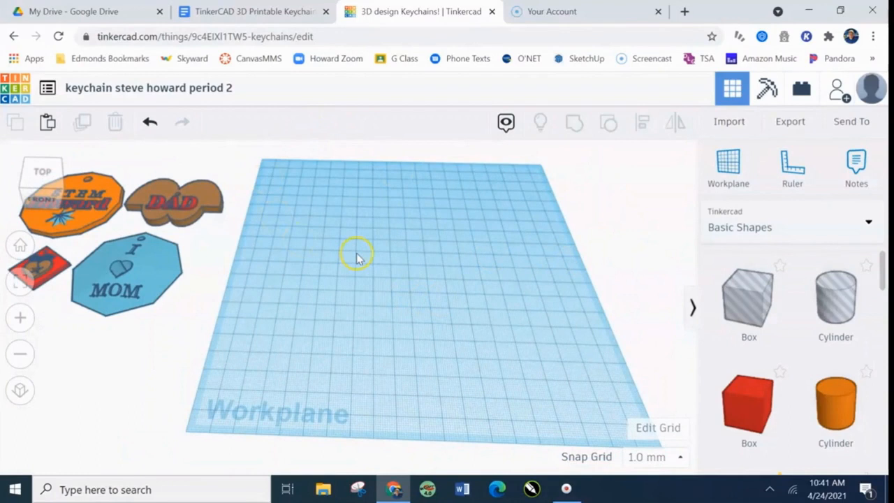
pyautogui.moveTo(345, 255); pyautogui.dragTo(417, 251, button='middle')
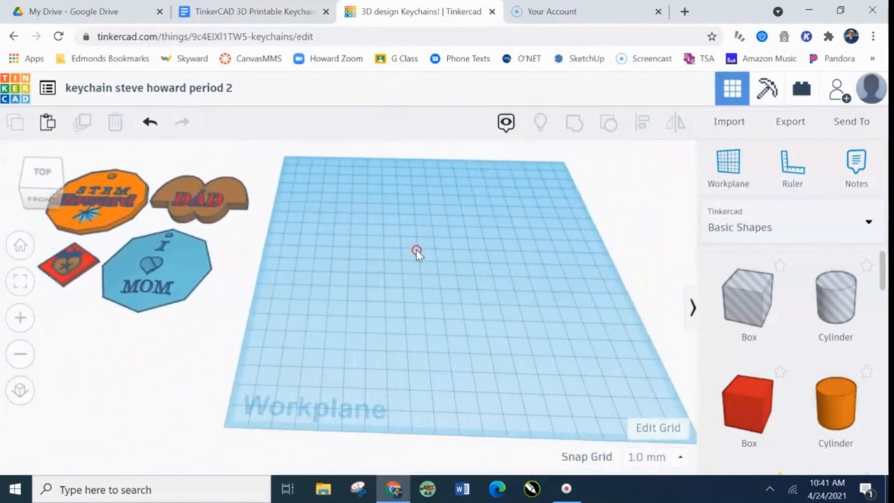
pyautogui.scroll(-5, 411, 283)
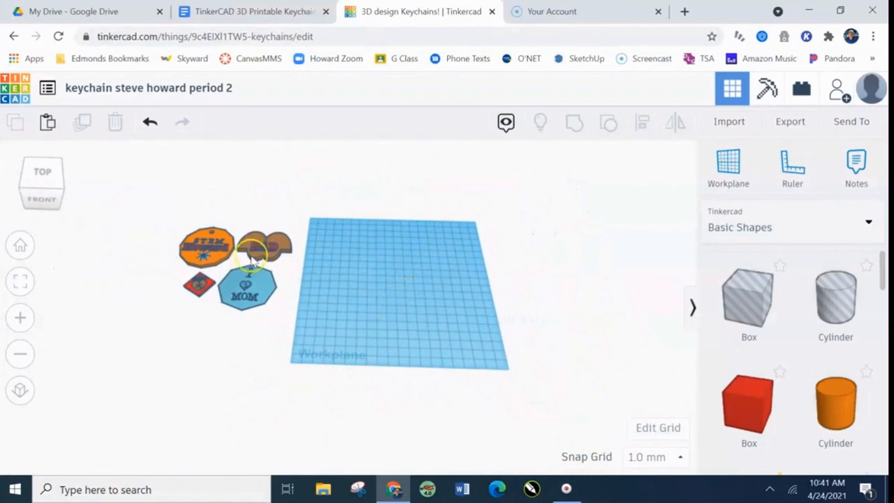
pyautogui.moveTo(296, 187); pyautogui.dragTo(311, 206, button='right')
pyautogui.moveTo(282, 183); pyautogui.dragTo(406, 268)
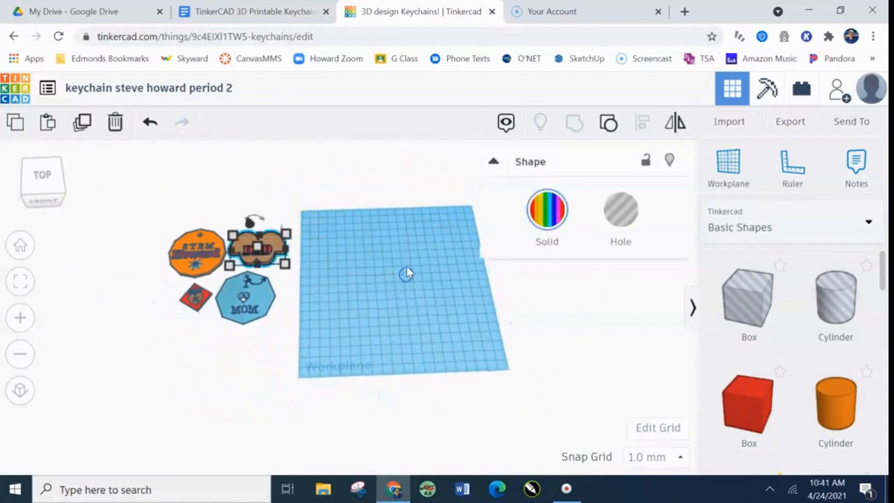
pyautogui.click(366, 201)
pyautogui.moveTo(366, 199)
pyautogui.mouseDown(button='right')
pyautogui.moveTo(371, 219)
pyautogui.moveTo(405, 184)
pyautogui.moveTo(328, 204)
pyautogui.moveTo(377, 198)
pyautogui.mouseUp(button='right')
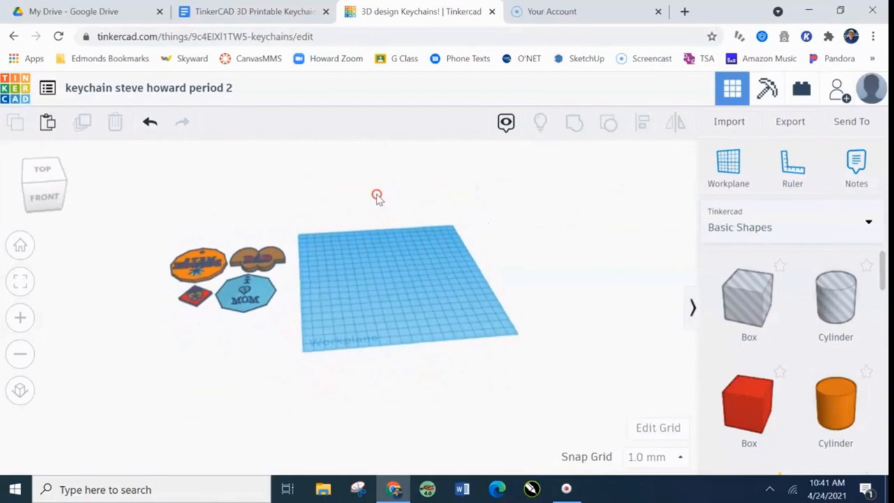
pyautogui.scroll(3, 375, 282)
pyautogui.scroll(-3, 379, 269)
pyautogui.moveTo(384, 271); pyautogui.dragTo(401, 255, button='middle')
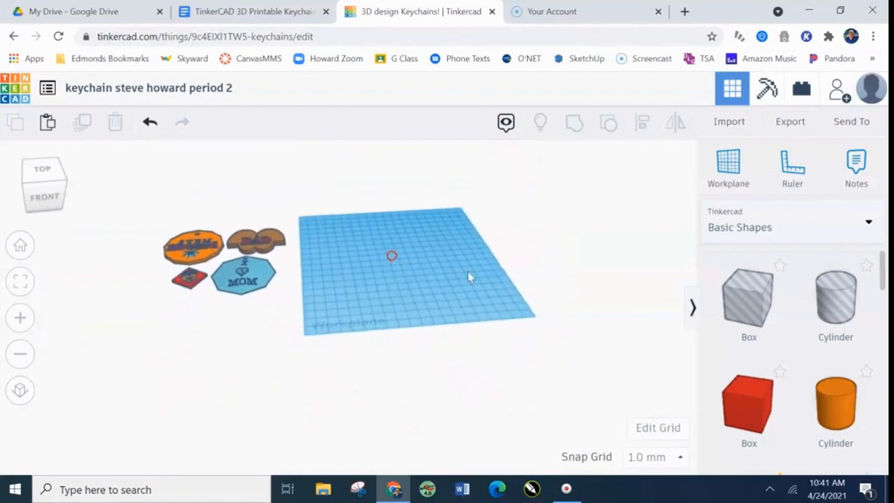
pyautogui.moveTo(582, 314); pyautogui.dragTo(562, 338, button='right')
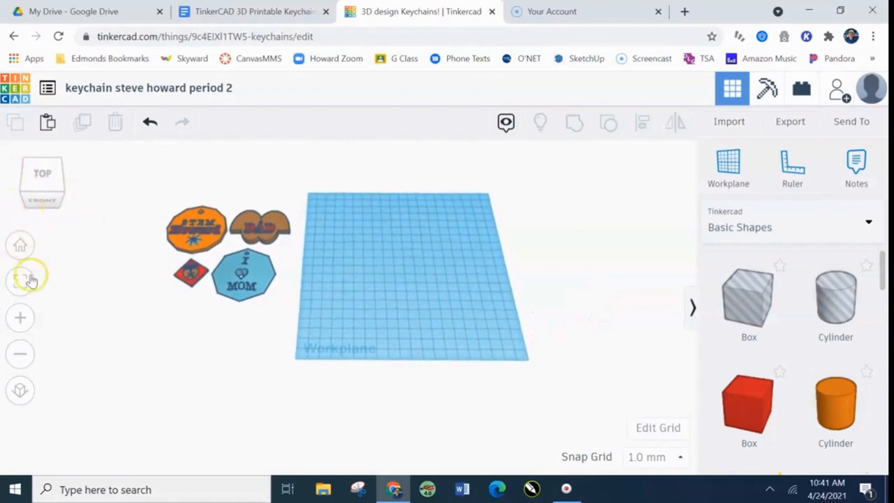
# Inspect the workplane and keychains in the top, back, bottom and left views, ending in an angled view from the front
pyautogui.click(40, 180)
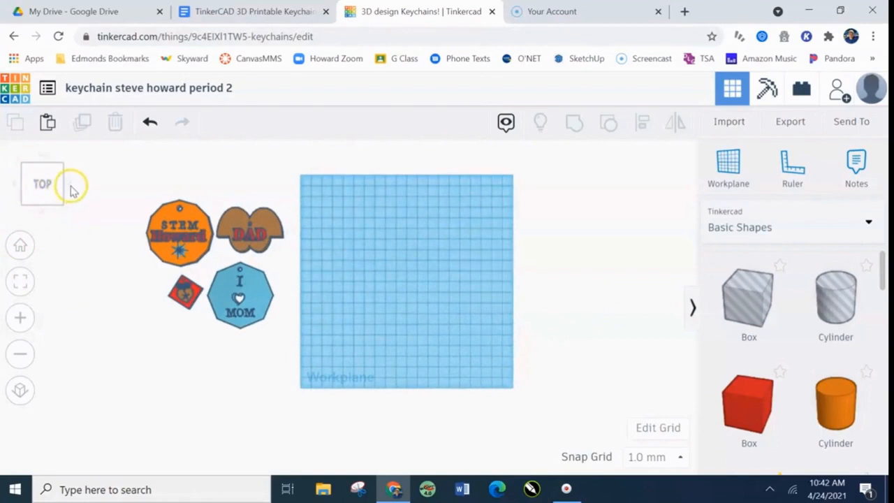
pyautogui.click(72, 186)
pyautogui.click(74, 187)
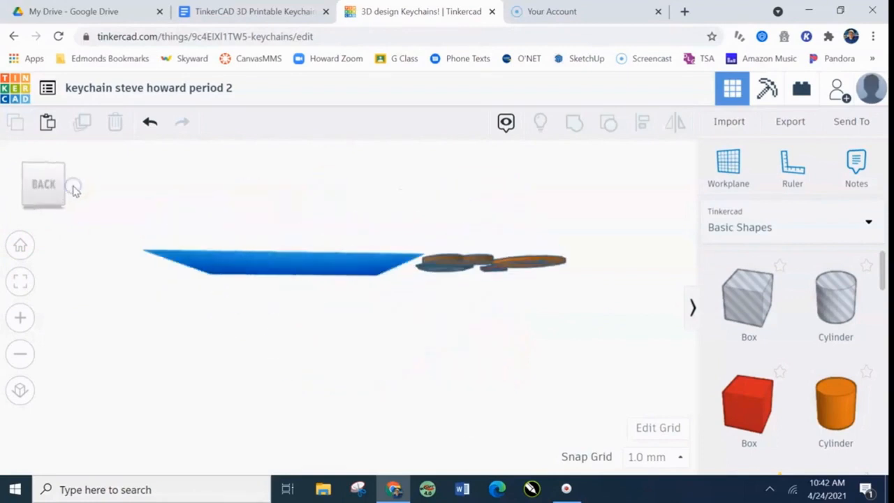
pyautogui.click(44, 213)
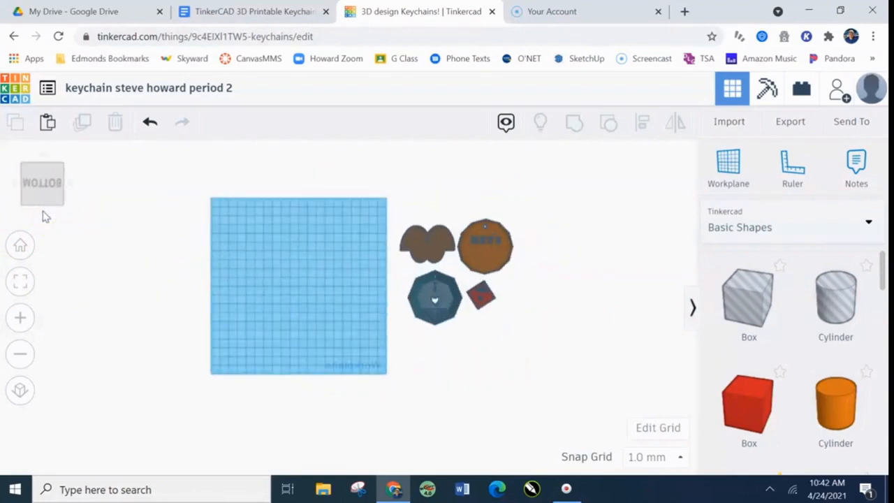
pyautogui.click(70, 186)
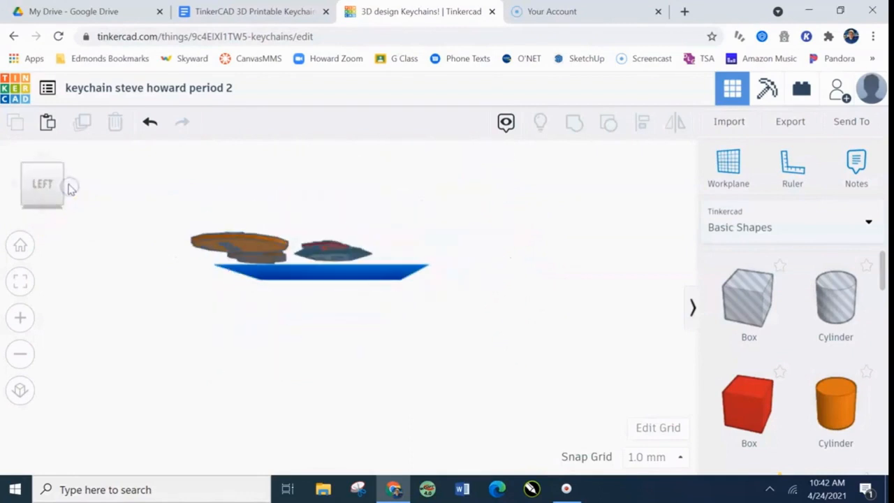
pyautogui.click(44, 159)
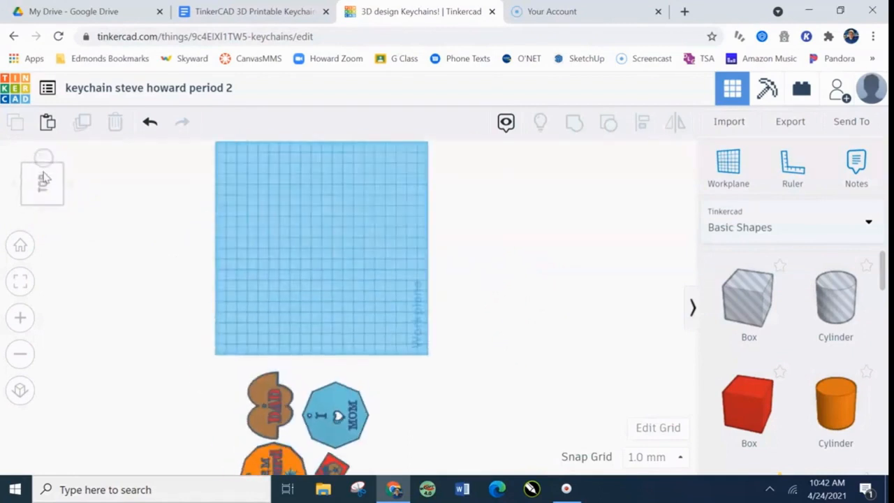
pyautogui.moveTo(328, 283); pyautogui.dragTo(126, 250, button='right')
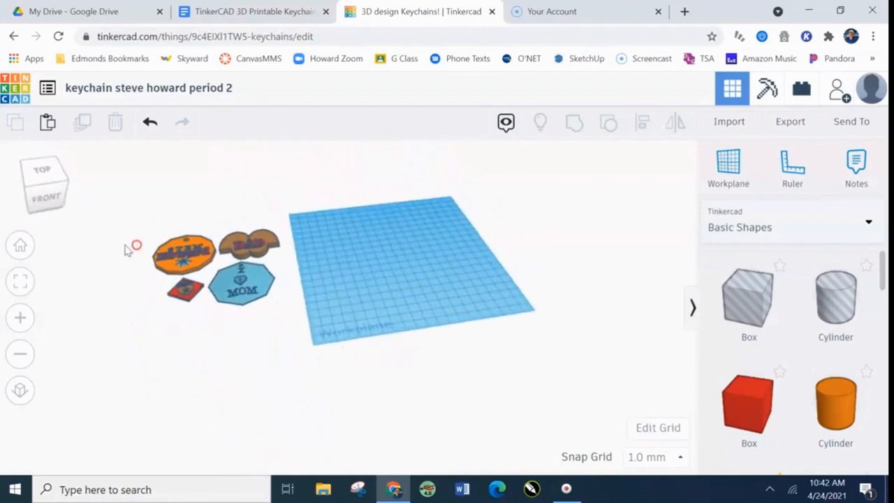
# Reset to the home view and zoom out until the whole workplane and all the sample keychains are in sight
pyautogui.click(20, 246)
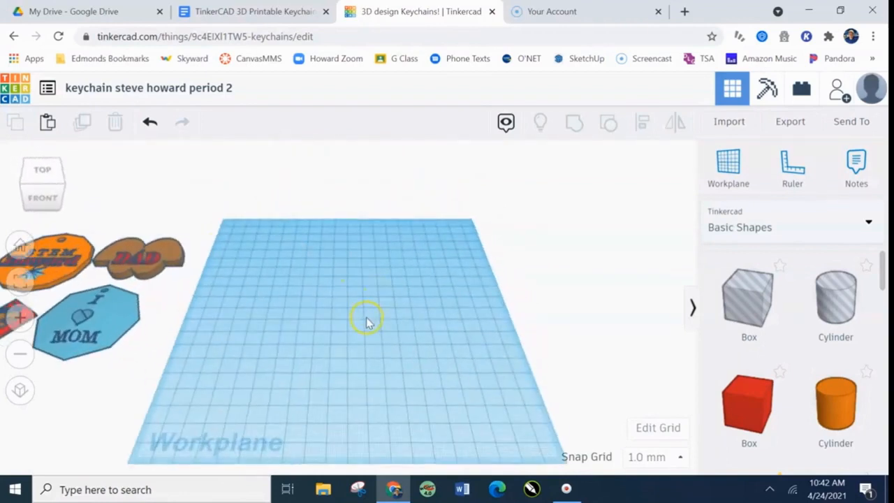
pyautogui.scroll(-5, 396, 295)
pyautogui.moveTo(519, 296); pyautogui.dragTo(81, 259, button='middle')
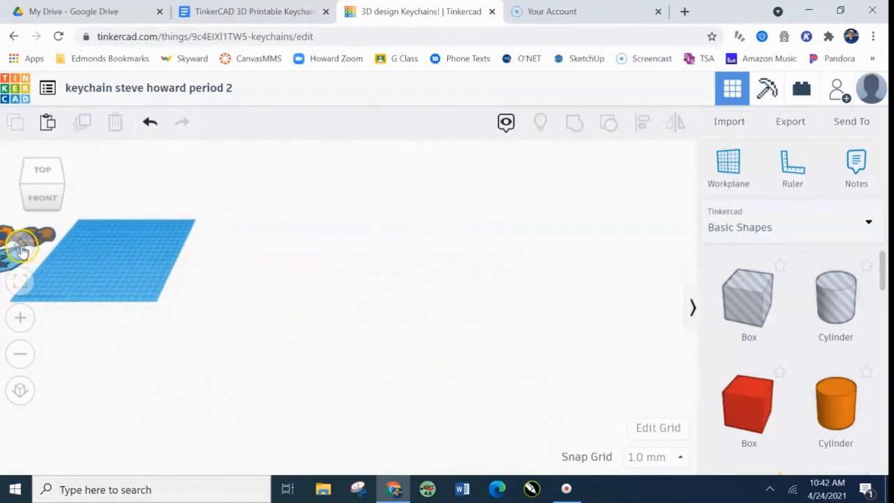
pyautogui.click(21, 247)
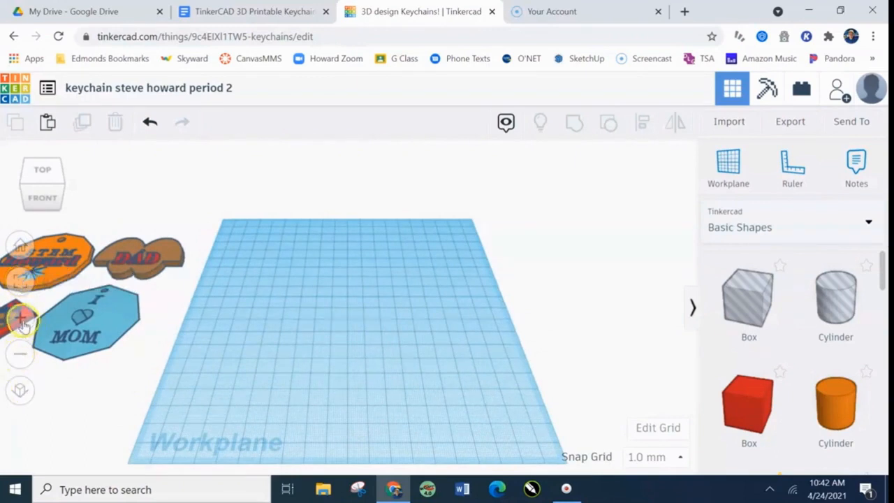
pyautogui.scroll(-3, 445, 245)
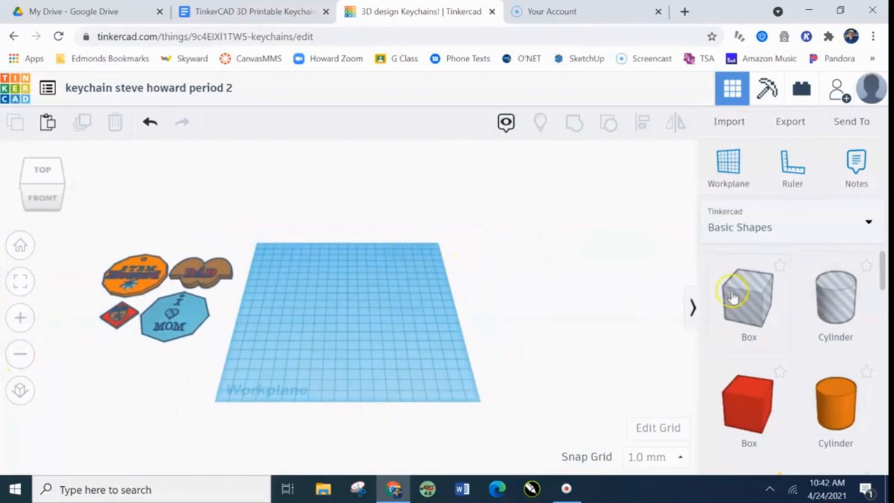
# Browse the available shape collections and switch from Basic Shapes to Text and numbers
pyautogui.moveTo(881, 278)
pyautogui.mouseDown()
pyautogui.moveTo(884, 405)
pyautogui.moveTo(884, 266)
pyautogui.mouseUp()
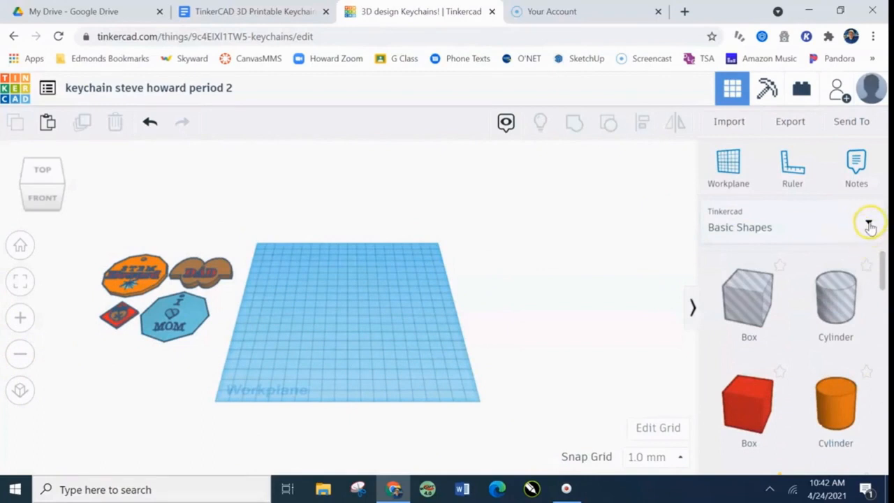
pyautogui.moveTo(884, 277)
pyautogui.mouseDown()
pyautogui.moveTo(884, 335)
pyautogui.moveTo(884, 290)
pyautogui.mouseUp()
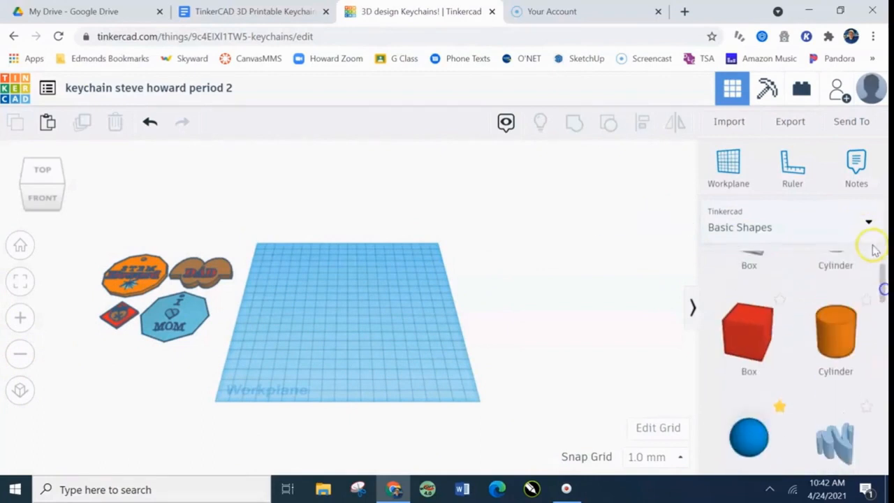
pyautogui.click(868, 223)
pyautogui.scroll(-2, 803, 292)
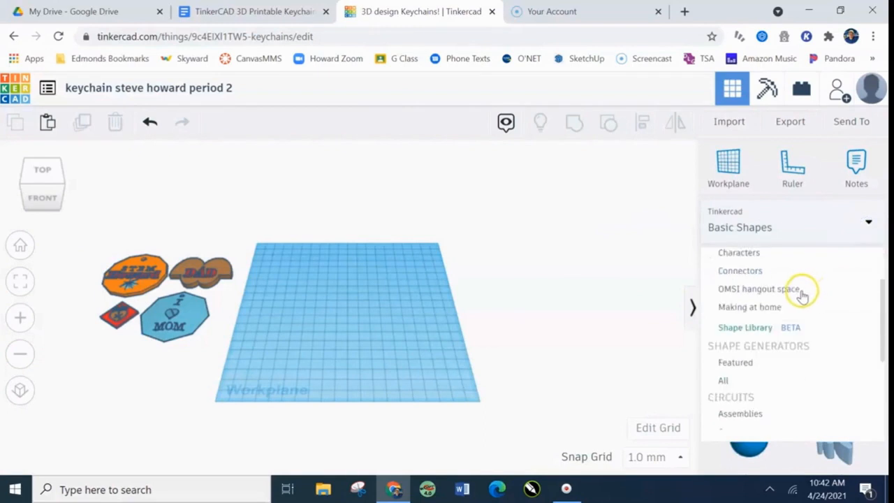
pyautogui.scroll(2, 800, 293)
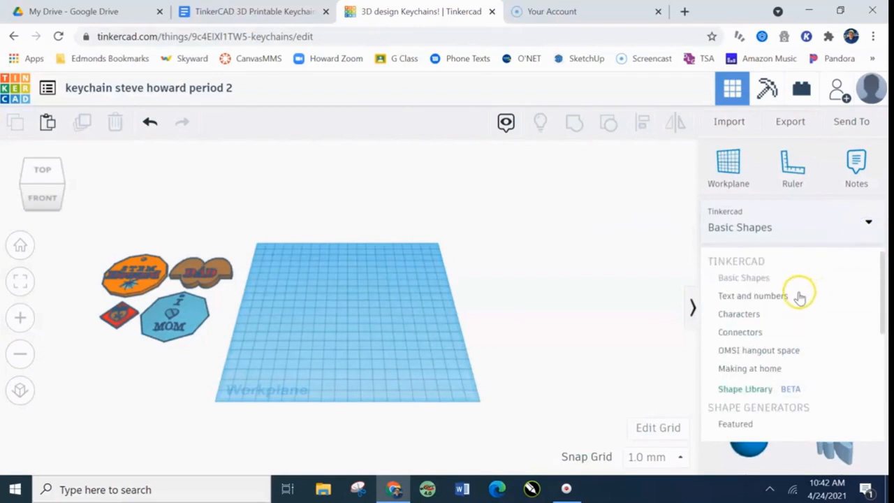
pyautogui.click(758, 296)
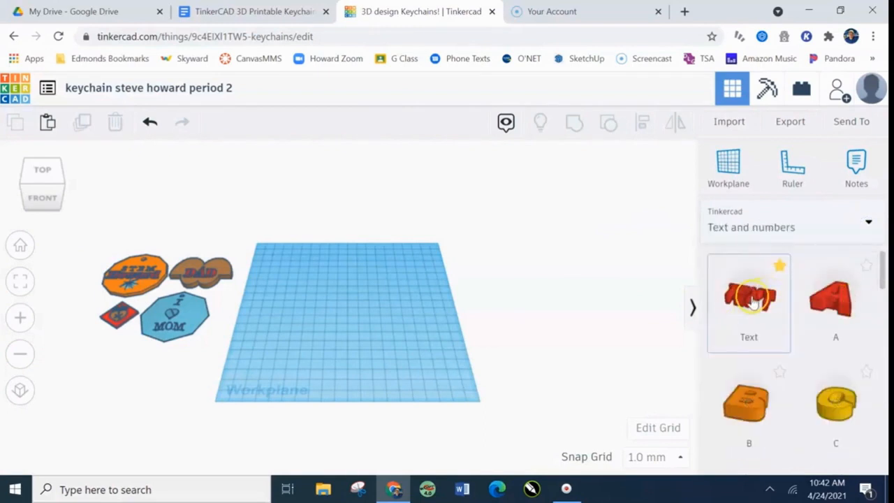
# Browse the shapes in the Characters collection
pyautogui.click(865, 223)
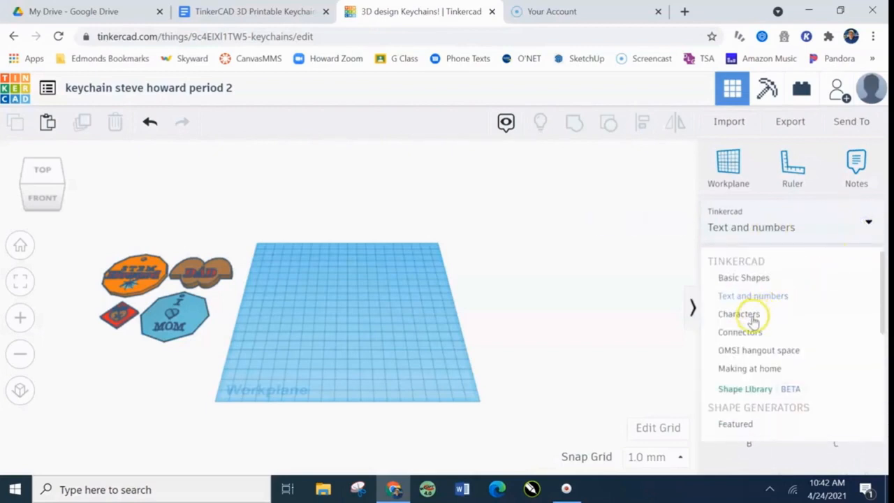
pyautogui.click(751, 318)
pyautogui.scroll(-5, 843, 321)
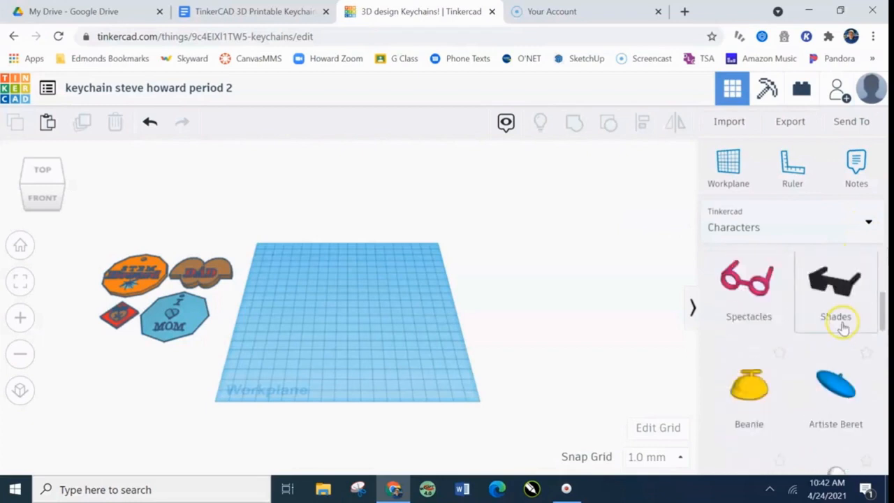
pyautogui.moveTo(877, 354); pyautogui.dragTo(885, 256)
# Browse both pages of the Featured shape generators, and return to the Basic Shapes collection
pyautogui.click(865, 221)
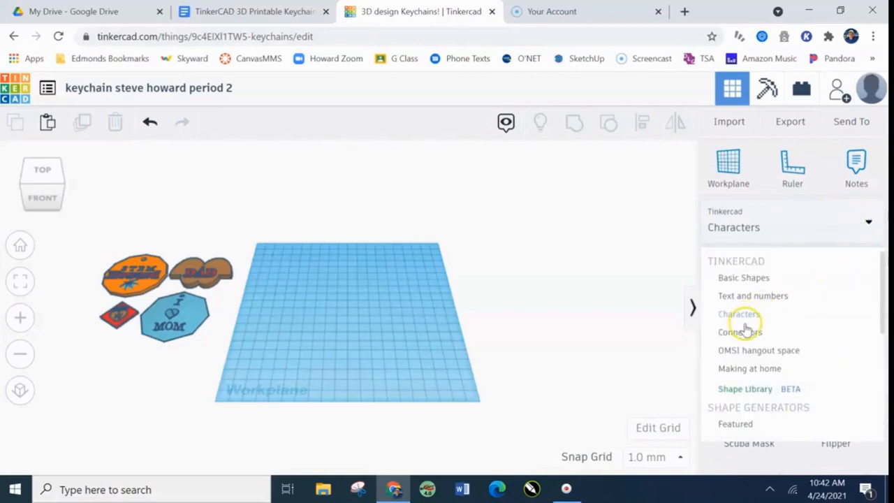
pyautogui.scroll(-1, 761, 398)
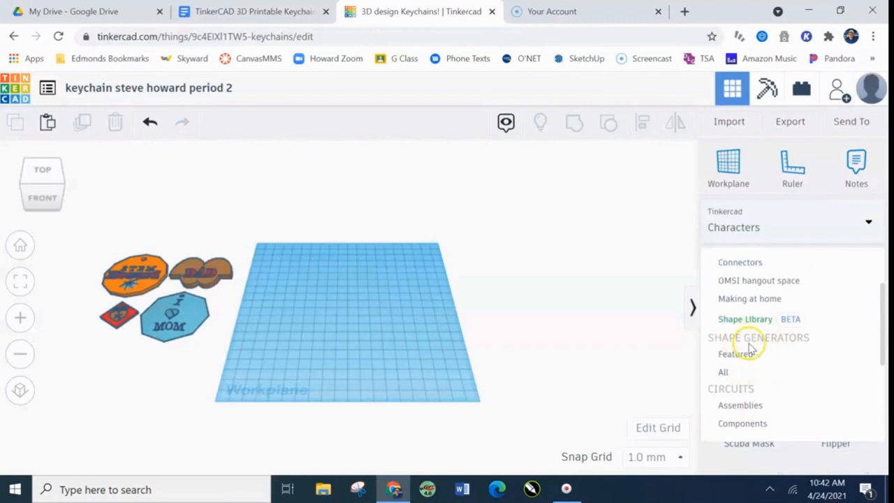
pyautogui.click(737, 356)
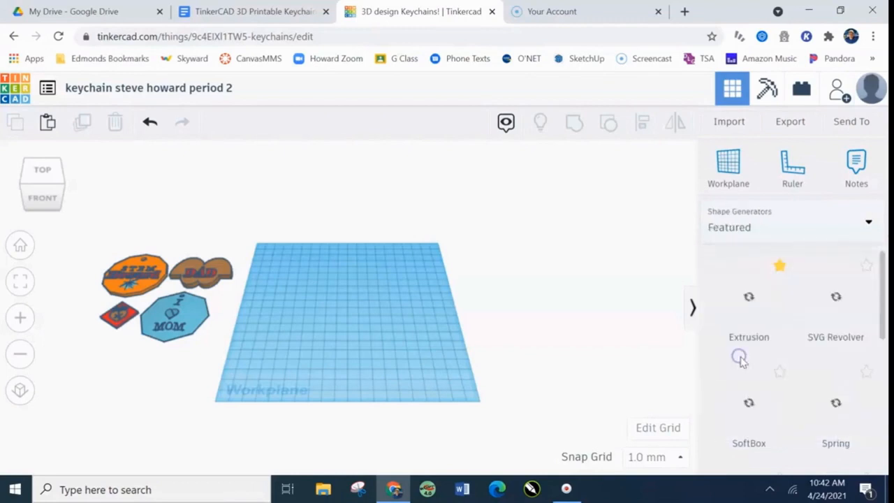
pyautogui.scroll(-5, 794, 343)
pyautogui.scroll(3, 796, 349)
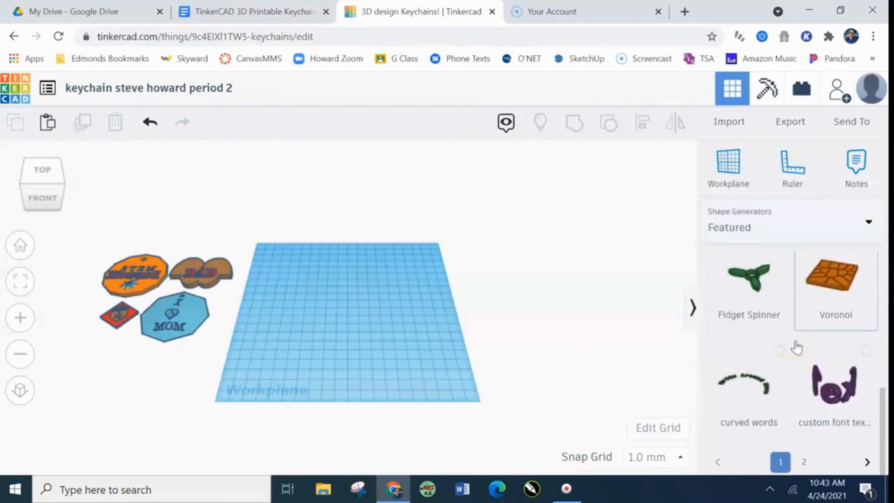
pyautogui.scroll(-3, 796, 349)
pyautogui.scroll(1, 807, 458)
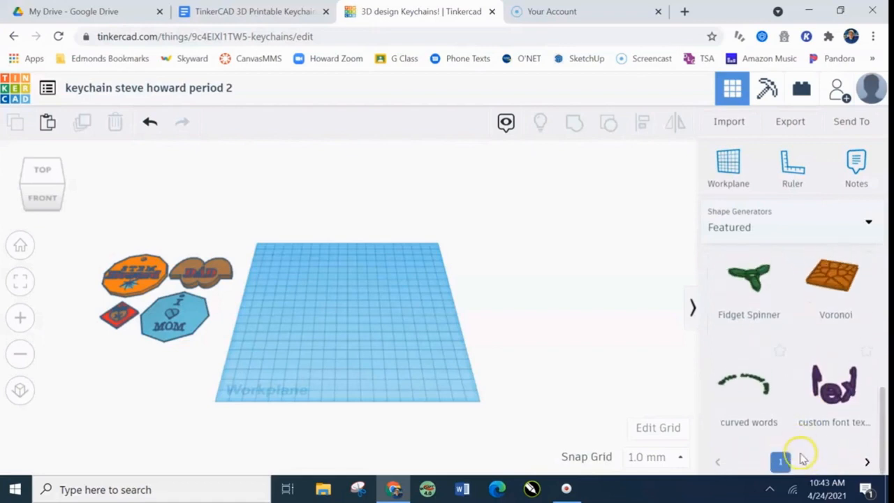
pyautogui.click(804, 463)
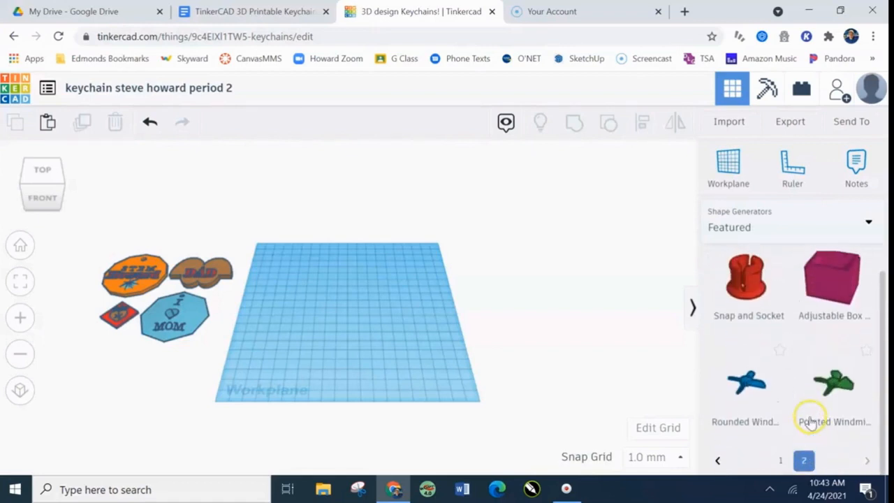
pyautogui.click(865, 223)
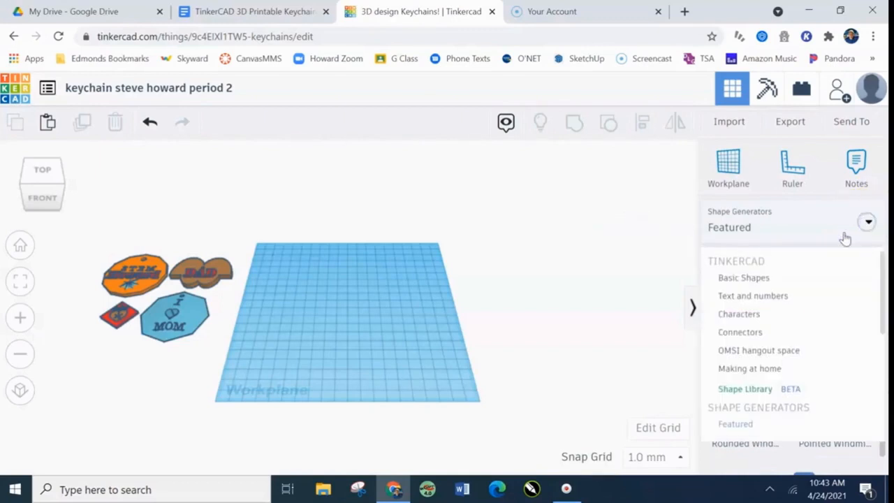
pyautogui.click(744, 278)
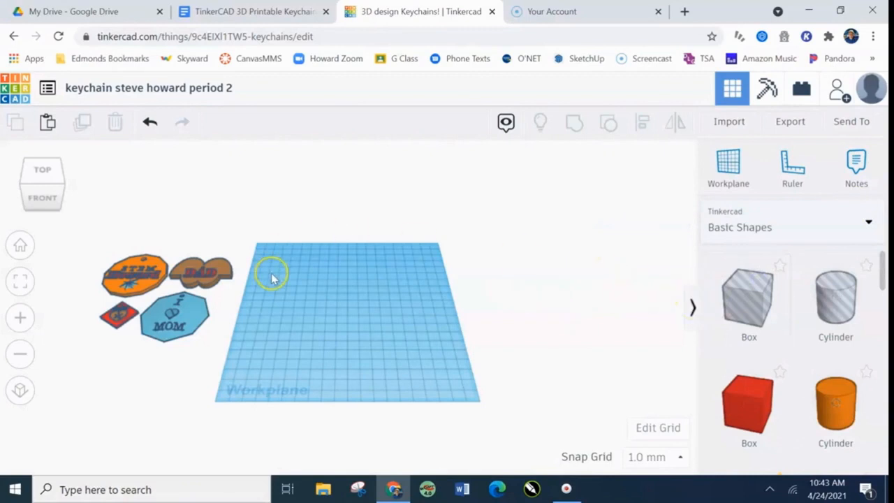
# Examine the four sample keychains beside the workplane close up from above
pyautogui.keyDown('shift'); pyautogui.moveTo(305, 301); pyautogui.dragTo(648, 328, button='right'); pyautogui.keyUp('shift')
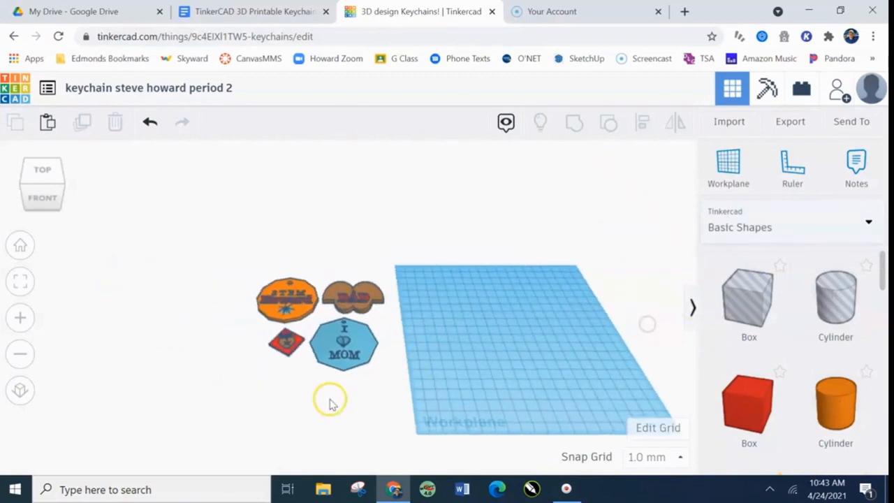
pyautogui.scroll(3, 328, 402)
pyautogui.moveTo(400, 395)
pyautogui.mouseDown(button='right')
pyautogui.moveTo(365, 397)
pyautogui.moveTo(403, 405)
pyautogui.mouseUp(button='right')
pyautogui.scroll(3, 290, 335)
pyautogui.scroll(2, 290, 335)
pyautogui.moveTo(354, 310); pyautogui.dragTo(409, 257, button='middle')
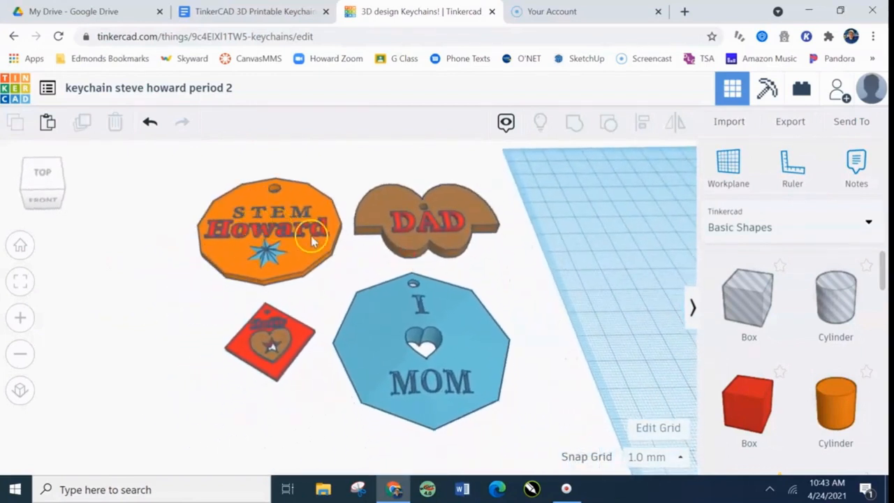
pyautogui.scroll(3, 312, 269)
pyautogui.scroll(-3, 314, 271)
pyautogui.moveTo(339, 268); pyautogui.dragTo(337, 271, button='right')
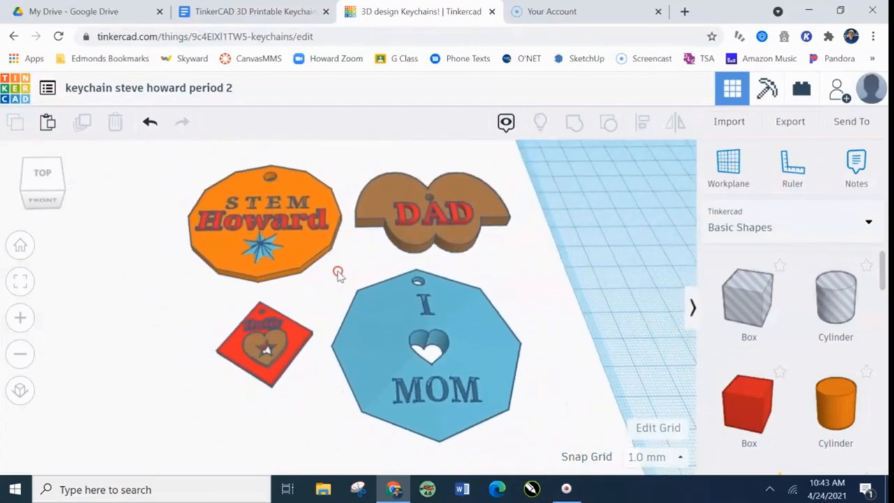
# Select the orange STEM keychain and examine the raised red name from a low angle
pyautogui.click(294, 244)
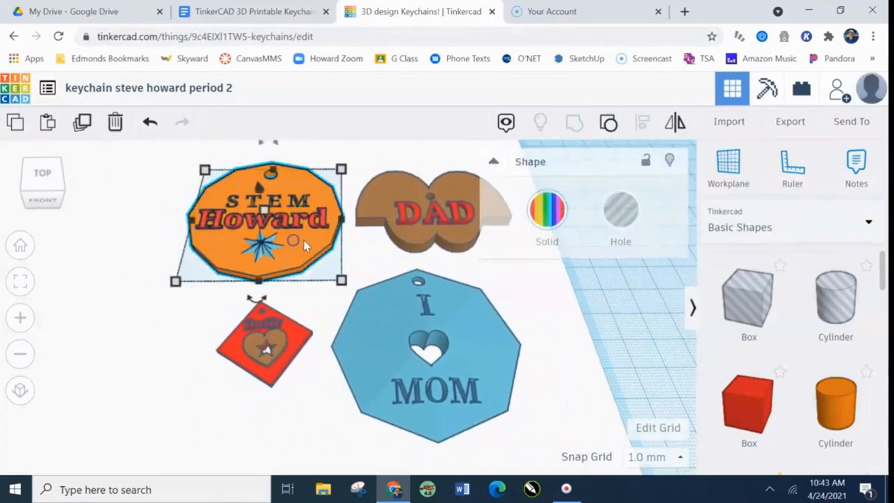
pyautogui.moveTo(363, 264); pyautogui.dragTo(568, 379, button='middle')
pyautogui.scroll(5, 444, 343)
pyautogui.moveTo(509, 397); pyautogui.dragTo(470, 348, button='right')
pyautogui.scroll(3, 374, 389)
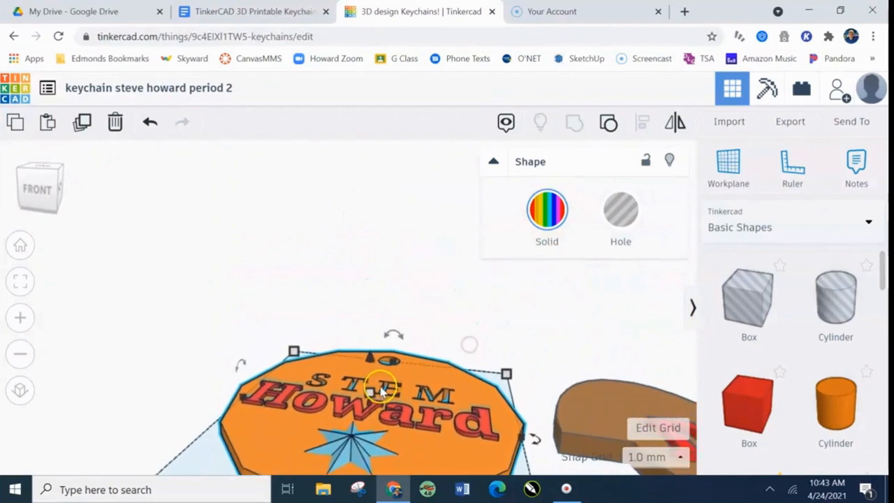
pyautogui.moveTo(322, 337); pyautogui.dragTo(306, 263, button='middle')
pyautogui.scroll(2, 324, 312)
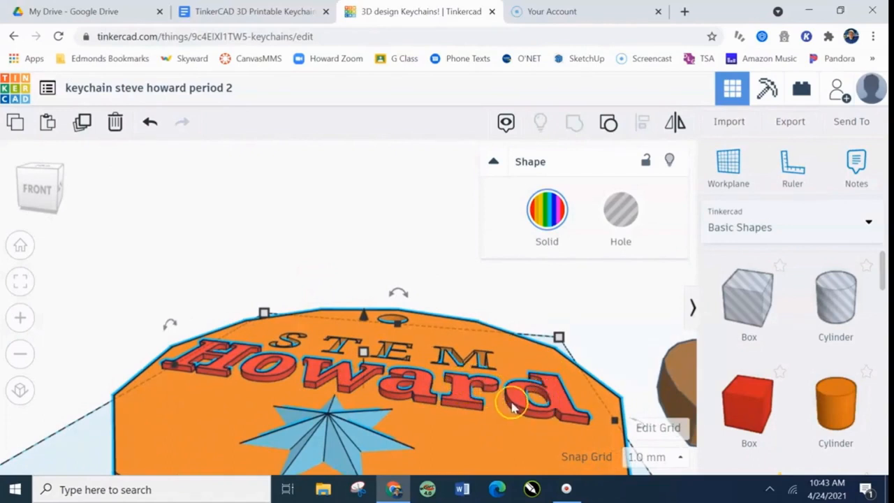
# Inspect the orange keychain's recessed STEM lettering and star from above and from an oblique angle
pyautogui.moveTo(512, 386); pyautogui.dragTo(420, 392, button='right')
pyautogui.scroll(2, 377, 198)
pyautogui.scroll(-3, 381, 191)
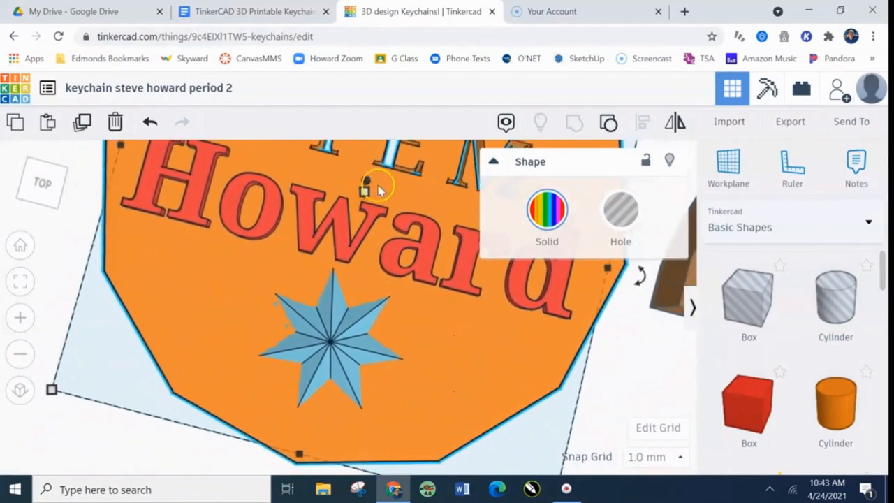
pyautogui.scroll(-1, 388, 162)
pyautogui.moveTo(388, 163); pyautogui.dragTo(389, 237, button='middle')
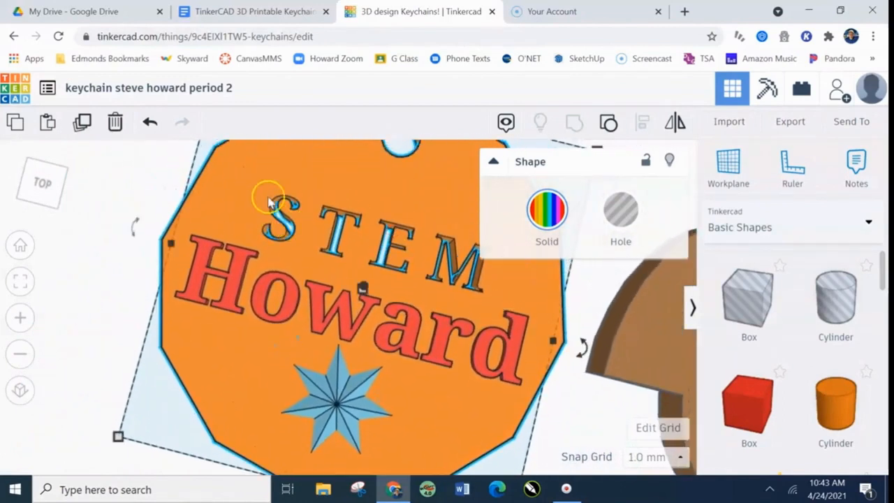
pyautogui.moveTo(423, 413); pyautogui.dragTo(379, 349, button='right')
pyautogui.moveTo(414, 378); pyautogui.dragTo(405, 347, button='right')
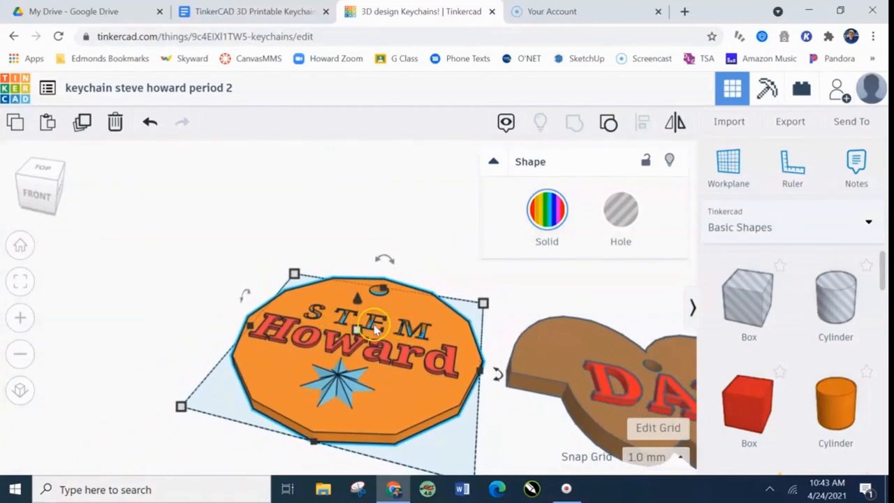
# Deselect the orange keychain and bring the brown DAD keychain fully into view
pyautogui.scroll(-5, 367, 372)
pyautogui.moveTo(427, 370); pyautogui.dragTo(343, 338, button='middle')
pyautogui.moveTo(595, 401); pyautogui.dragTo(595, 426, button='right')
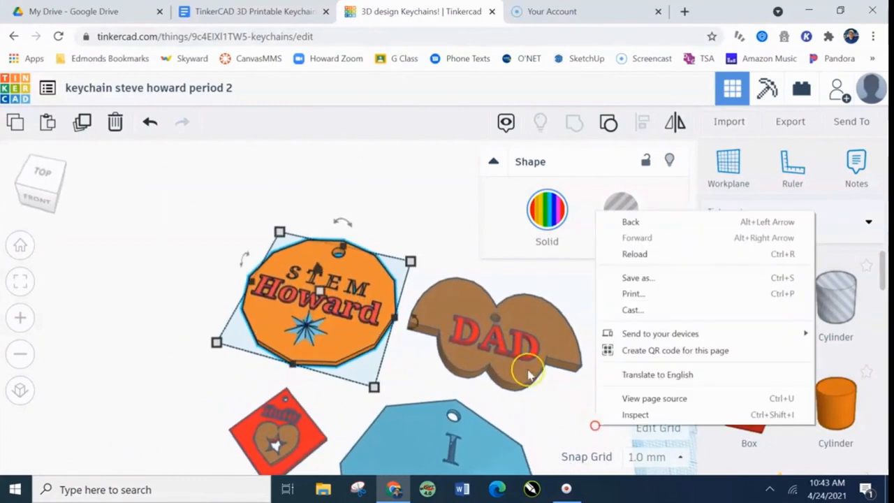
pyautogui.click(528, 299)
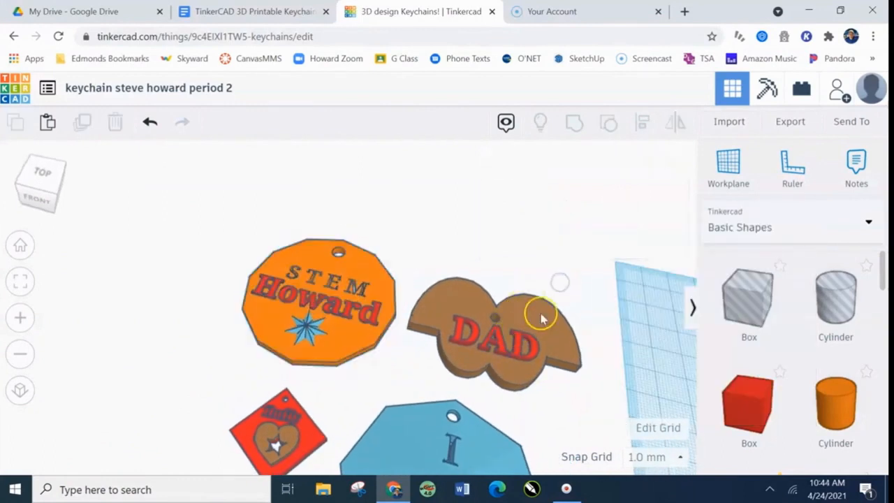
# Find the moustache shape used for the DAD keychain in the Characters collection
pyautogui.click(867, 221)
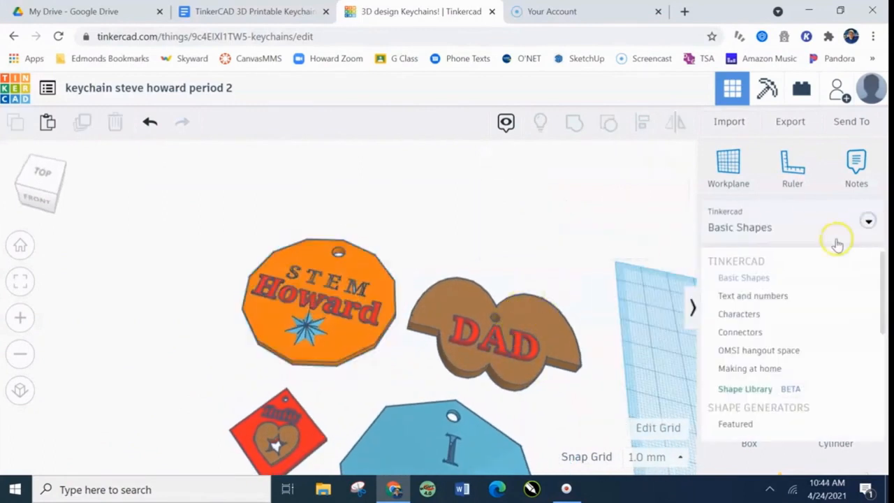
pyautogui.click(753, 315)
pyautogui.scroll(-5, 804, 318)
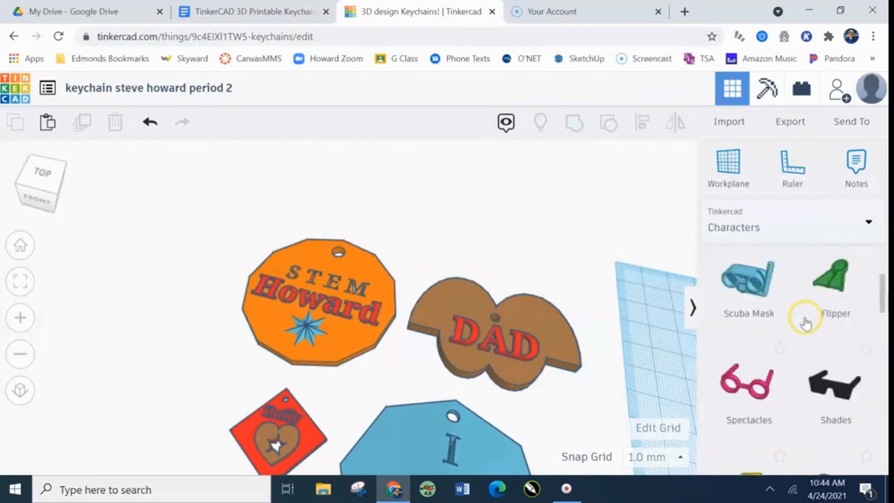
pyautogui.scroll(2, 778, 269)
pyautogui.scroll(2, 505, 253)
pyautogui.scroll(-2, 567, 403)
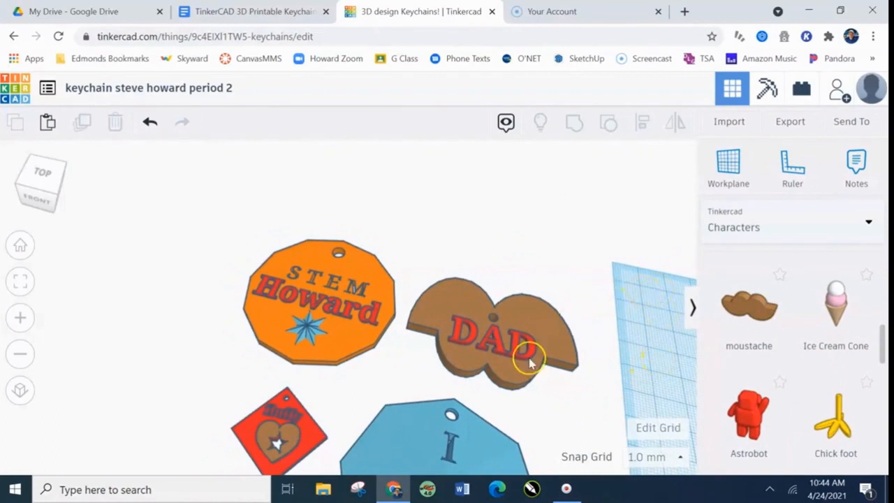
pyautogui.scroll(-2, 538, 380)
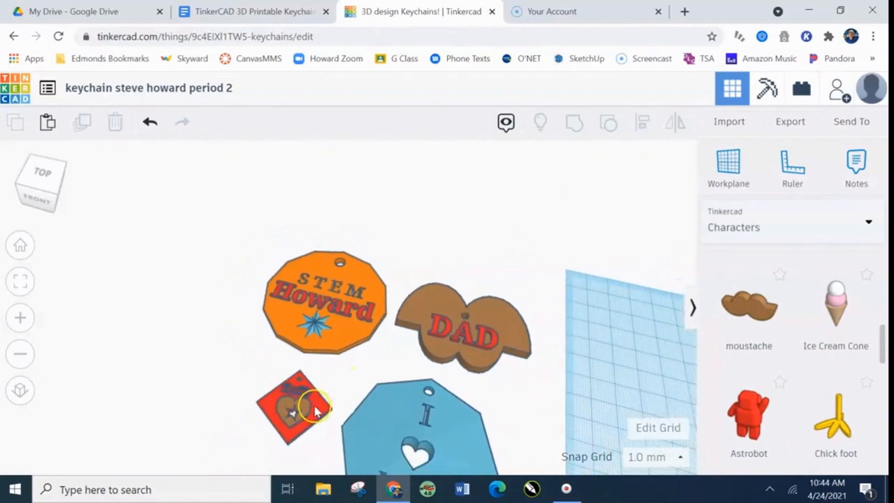
# Examine the red diamond keychain's lettering, heart and star cutout up close from several angles
pyautogui.click(315, 410)
pyautogui.moveTo(355, 386); pyautogui.dragTo(361, 363, button='right')
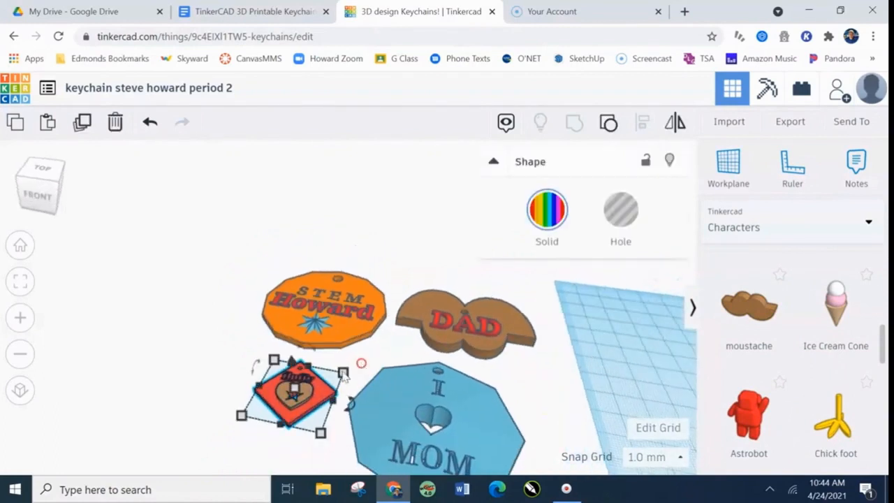
pyautogui.scroll(3, 328, 384)
pyautogui.moveTo(329, 391); pyautogui.dragTo(328, 435, button='right')
pyautogui.click(340, 440)
pyautogui.scroll(5, 314, 419)
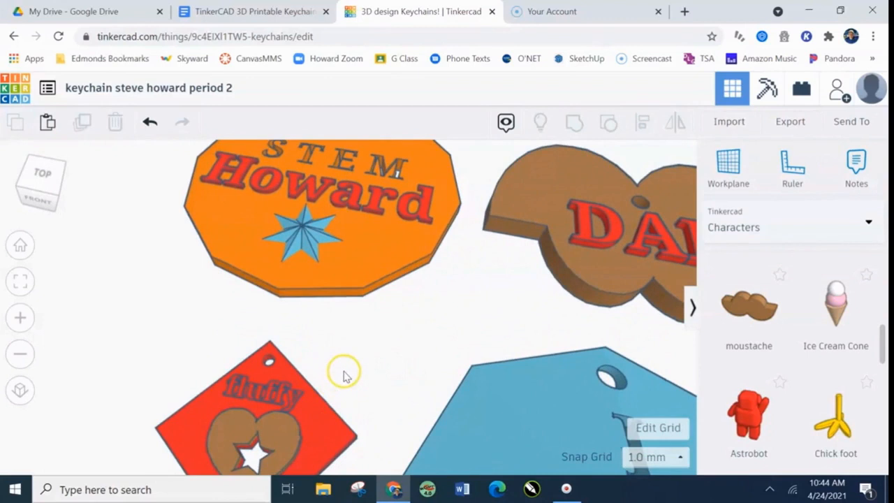
pyautogui.moveTo(360, 353); pyautogui.dragTo(372, 366, button='right')
pyautogui.scroll(-5, 269, 370)
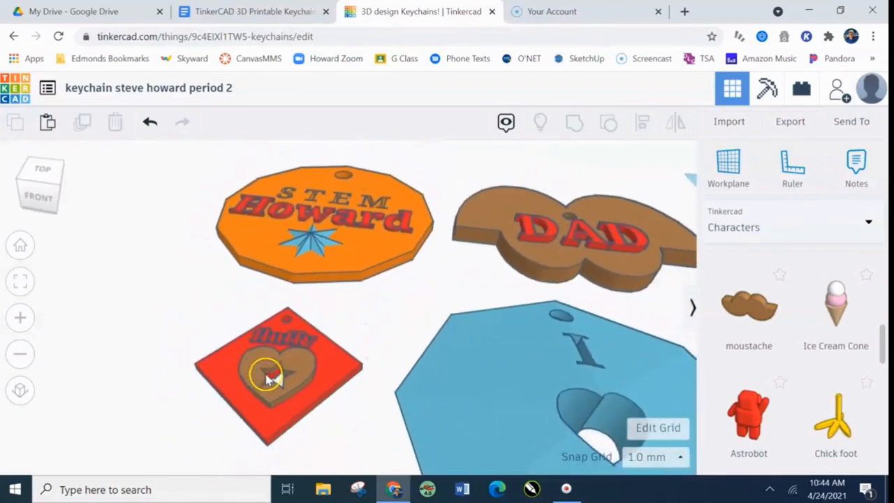
# View all four sample keychains and the whole workplane together from nearly straight above
pyautogui.scroll(-4, 398, 401)
pyautogui.moveTo(568, 380); pyautogui.dragTo(545, 399, button='right')
pyautogui.scroll(-5, 543, 396)
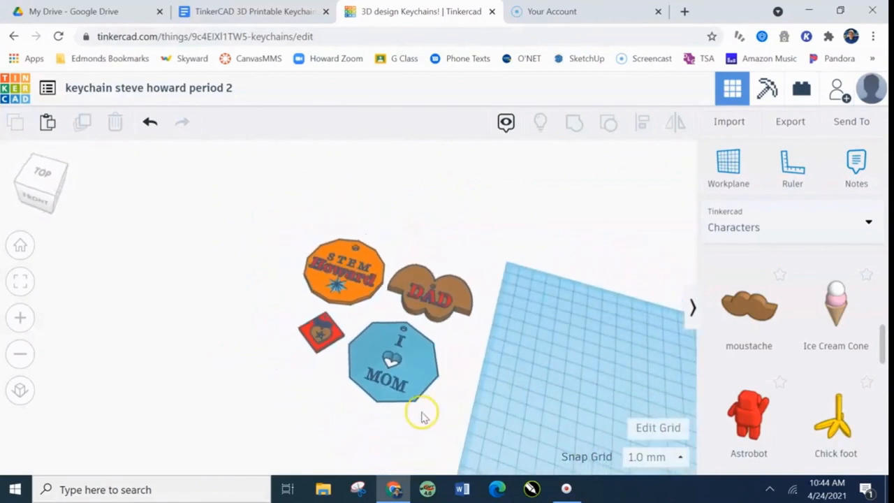
pyautogui.moveTo(435, 442); pyautogui.dragTo(482, 339, button='right')
pyautogui.moveTo(547, 332); pyautogui.dragTo(261, 298, button='middle')
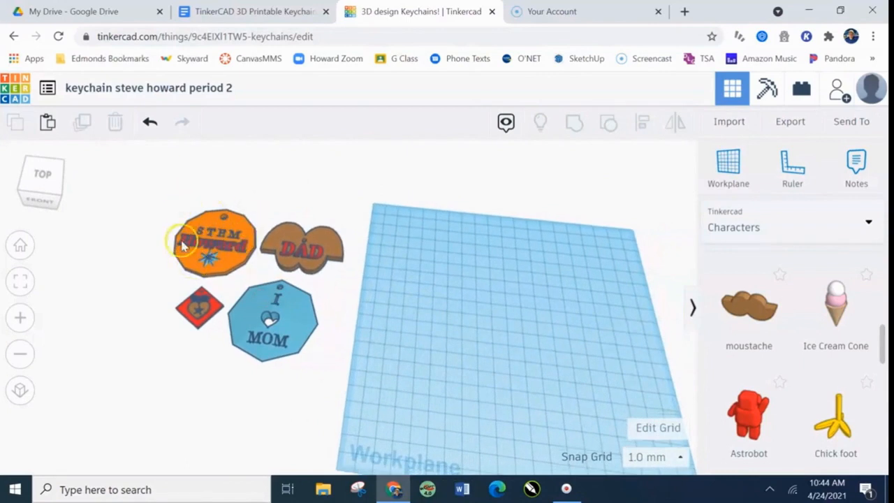
pyautogui.moveTo(454, 343); pyautogui.dragTo(321, 294, button='middle')
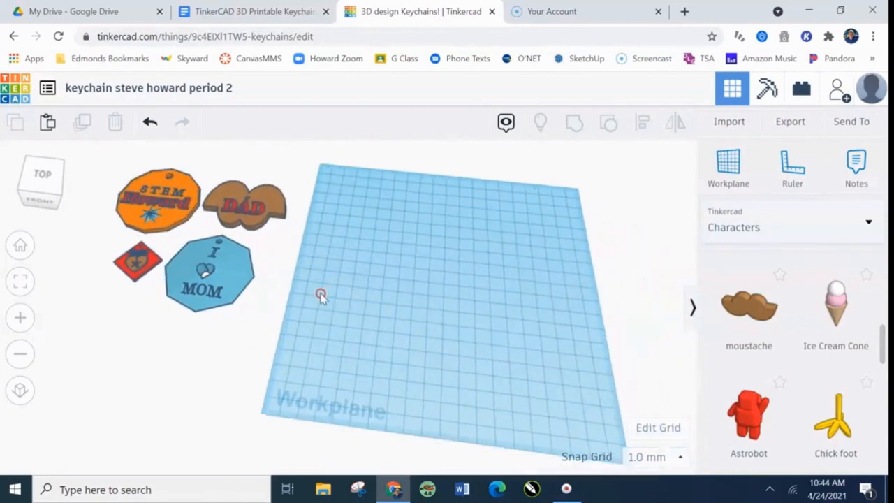
pyautogui.moveTo(423, 344); pyautogui.dragTo(445, 359, button='right')
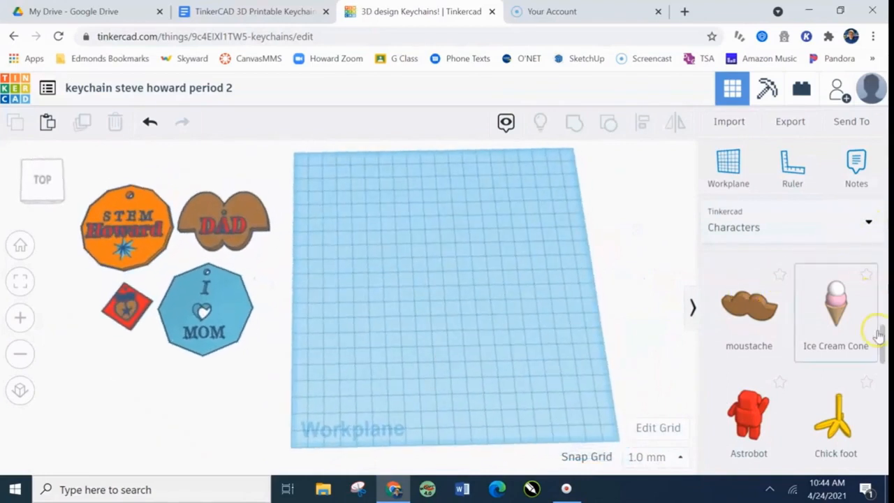
# Move the orange STEM keychain about 162 mm sideways onto the workplane near its back-left corner, and view it close up
pyautogui.moveTo(883, 342); pyautogui.dragTo(883, 259)
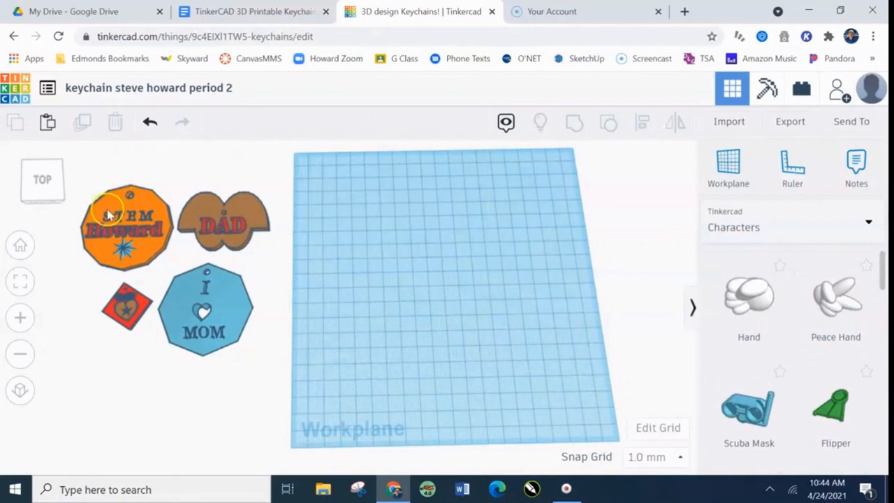
pyautogui.moveTo(120, 213); pyautogui.dragTo(353, 198)
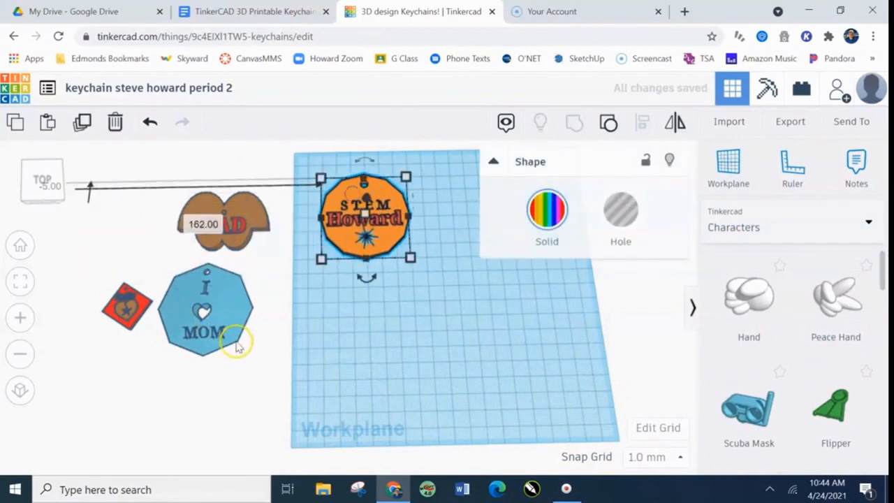
pyautogui.click(84, 220)
pyautogui.scroll(3, 336, 234)
pyautogui.moveTo(425, 249); pyautogui.dragTo(205, 318, button='middle')
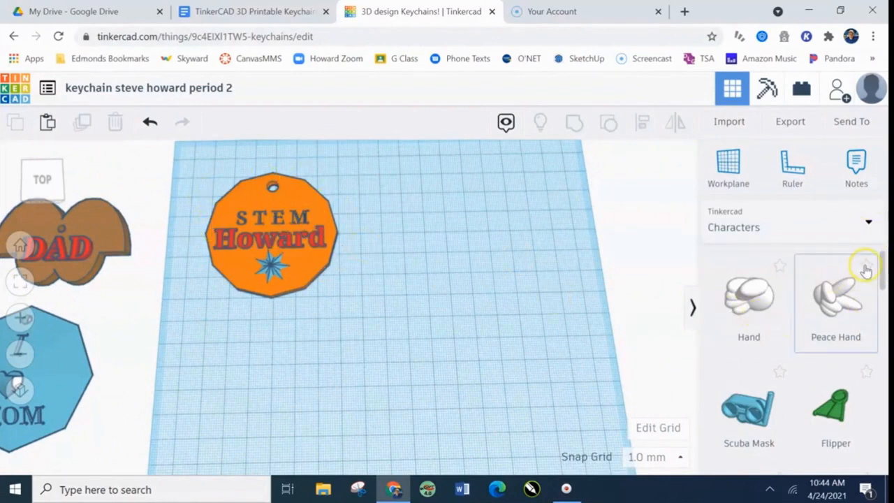
# Place a solid cylinder from the Basic Shapes collection on the workplane, to the right of the orange STEM keychain
pyautogui.click(868, 224)
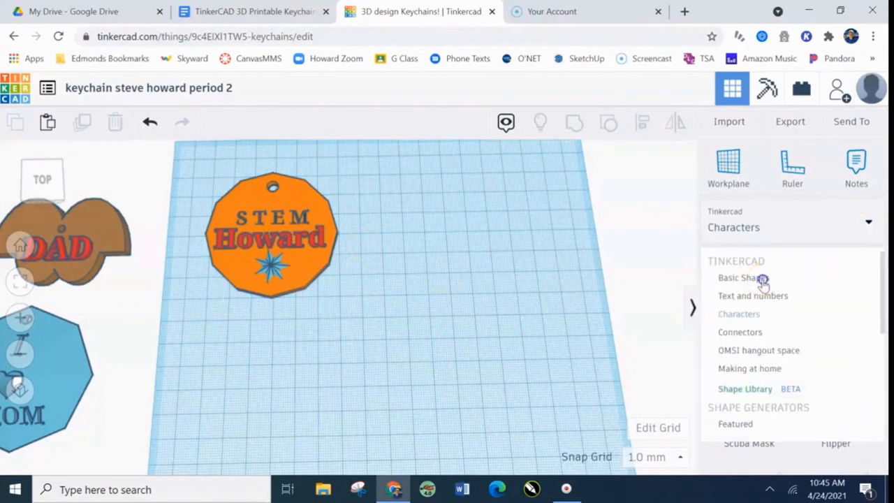
pyautogui.click(763, 280)
pyautogui.scroll(-2, 36, 332)
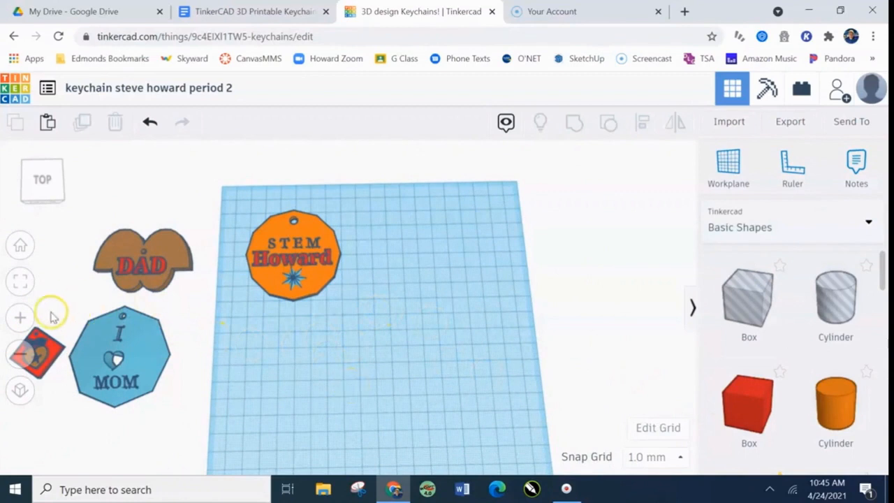
pyautogui.scroll(3, 277, 301)
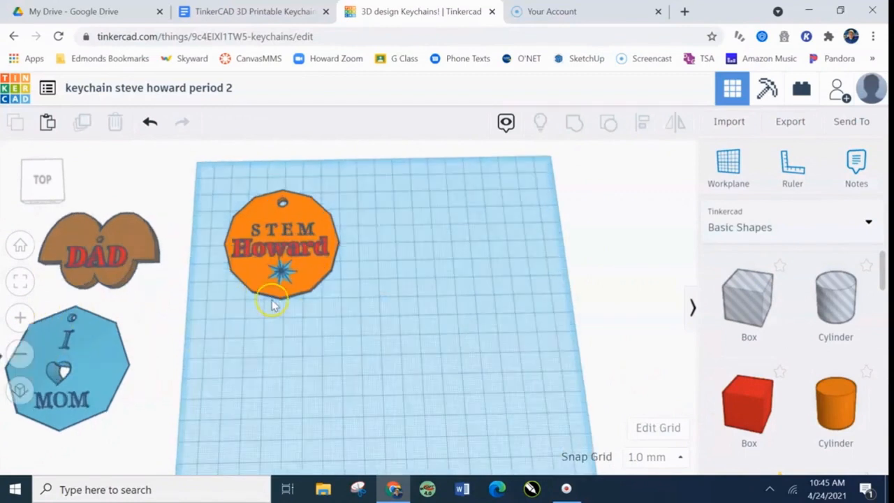
pyautogui.moveTo(882, 279)
pyautogui.mouseDown()
pyautogui.moveTo(882, 389)
pyautogui.moveTo(884, 262)
pyautogui.mouseUp()
pyautogui.scroll(-2, 334, 315)
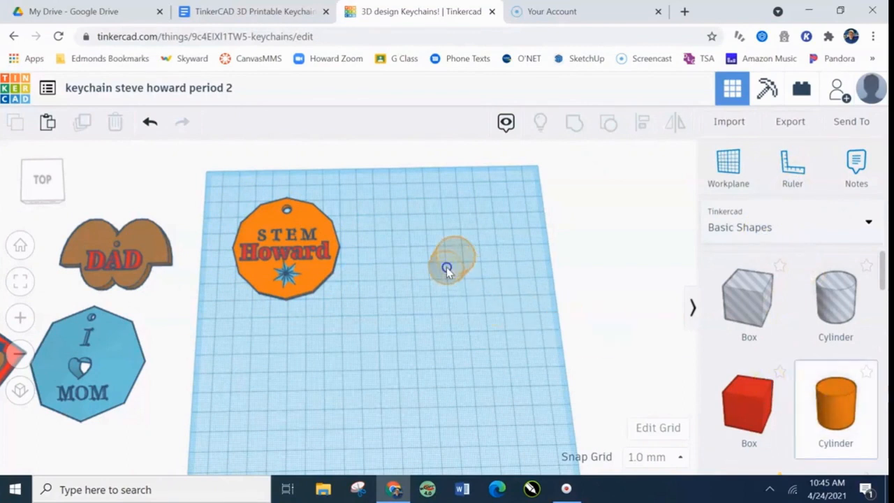
pyautogui.click(447, 269)
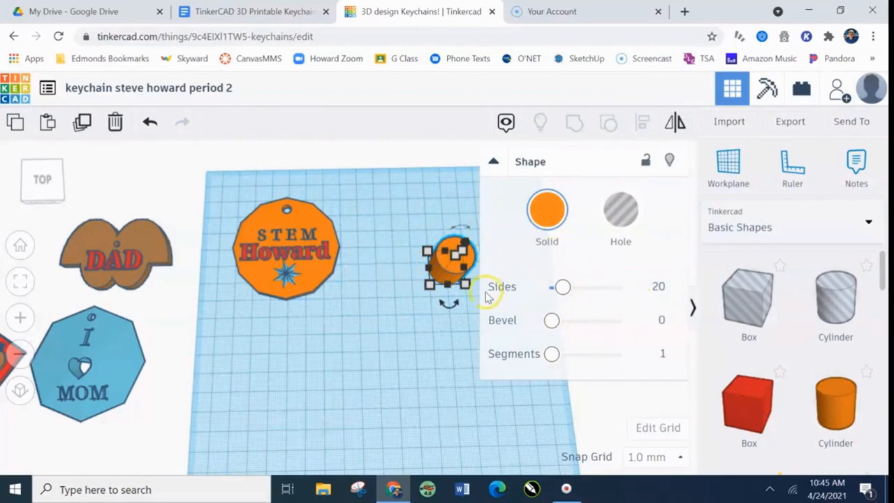
# Raise the cylinder's number of sides to 49 and inspect its roundness up close
pyautogui.moveTo(440, 322); pyautogui.dragTo(273, 328, button='right')
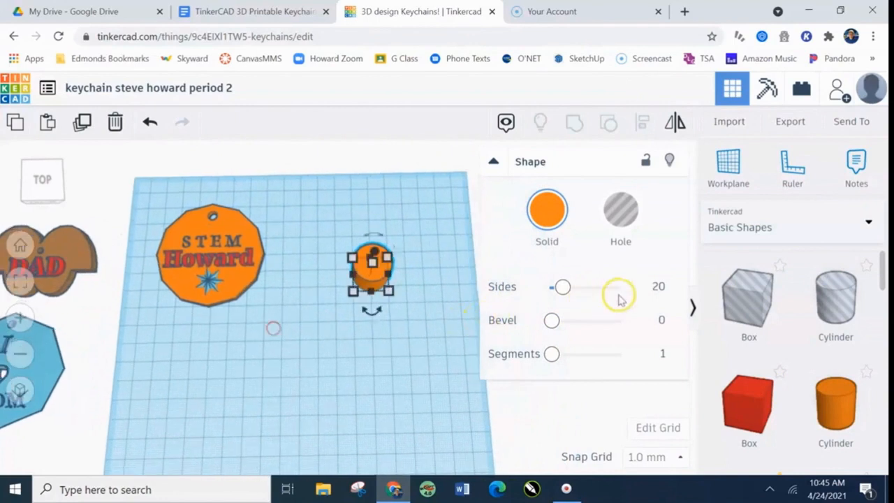
pyautogui.moveTo(442, 337); pyautogui.dragTo(503, 308, button='right')
pyautogui.moveTo(563, 286); pyautogui.dragTo(605, 288)
pyautogui.scroll(5, 369, 275)
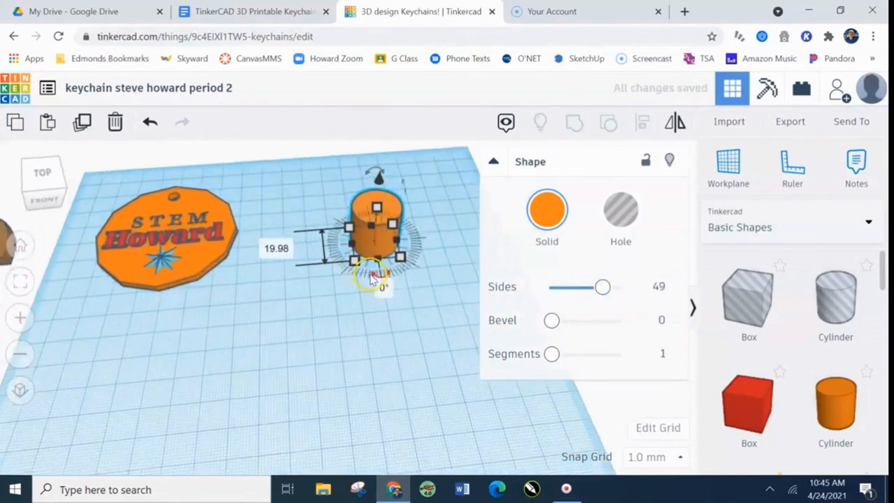
pyautogui.scroll(5, 435, 335)
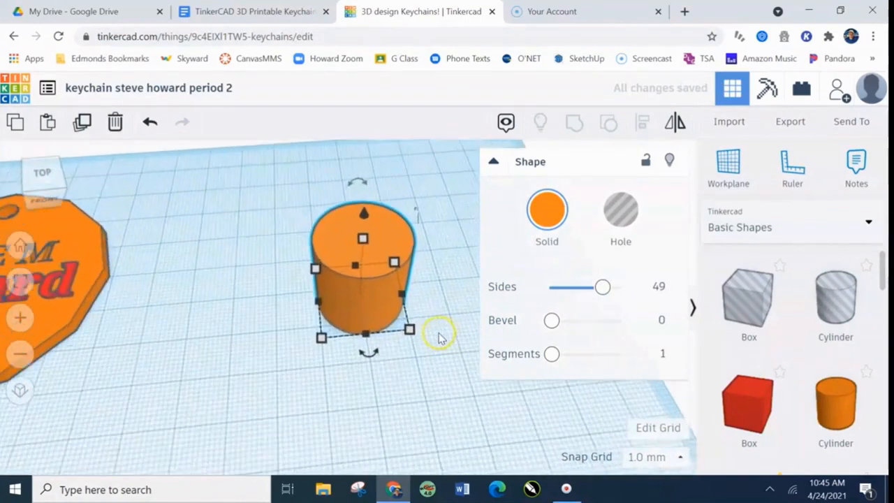
# Reduce the cylinder's number of sides to 12 and inspect its faceted outline up close
pyautogui.moveTo(603, 287); pyautogui.dragTo(547, 293)
pyautogui.scroll(3, 380, 283)
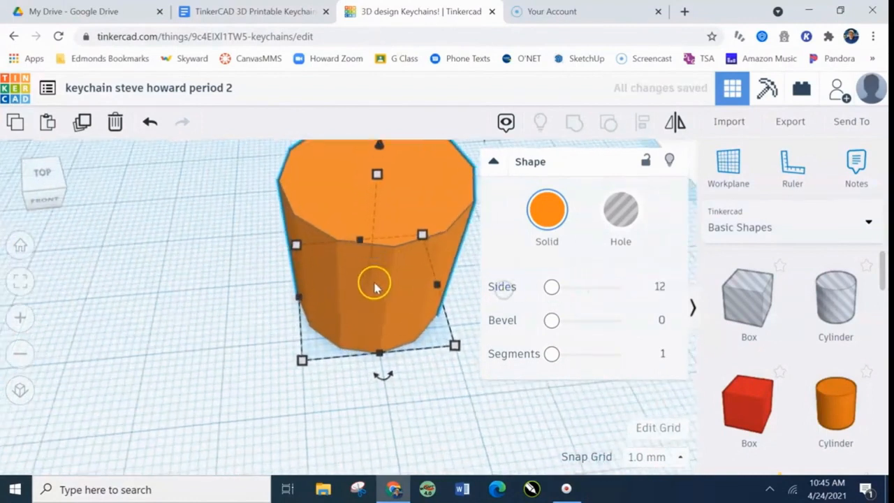
pyautogui.scroll(-1, 331, 234)
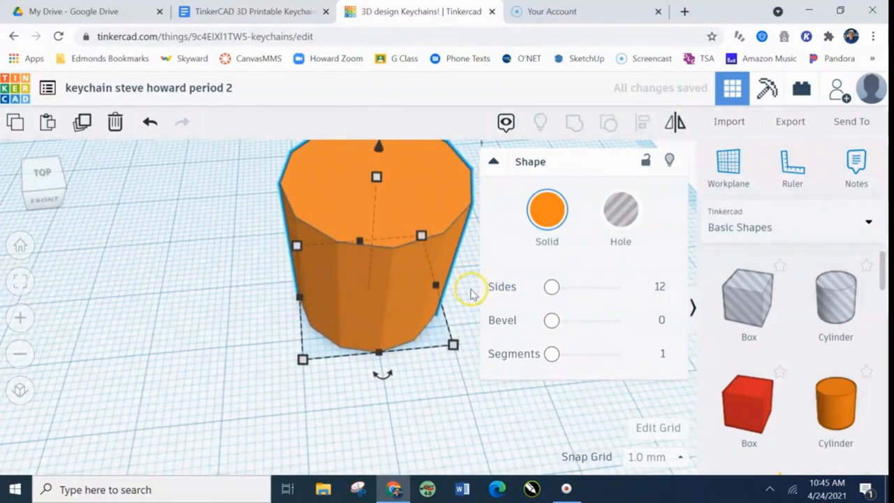
pyautogui.moveTo(542, 286); pyautogui.dragTo(520, 297)
# Try out different bevel amounts on the cylinder's edges, ending with a bevel of 0.42
pyautogui.moveTo(555, 325); pyautogui.dragTo(596, 326)
pyautogui.moveTo(617, 320); pyautogui.dragTo(563, 320)
pyautogui.moveTo(552, 353); pyautogui.dragTo(565, 327)
pyautogui.click(562, 323)
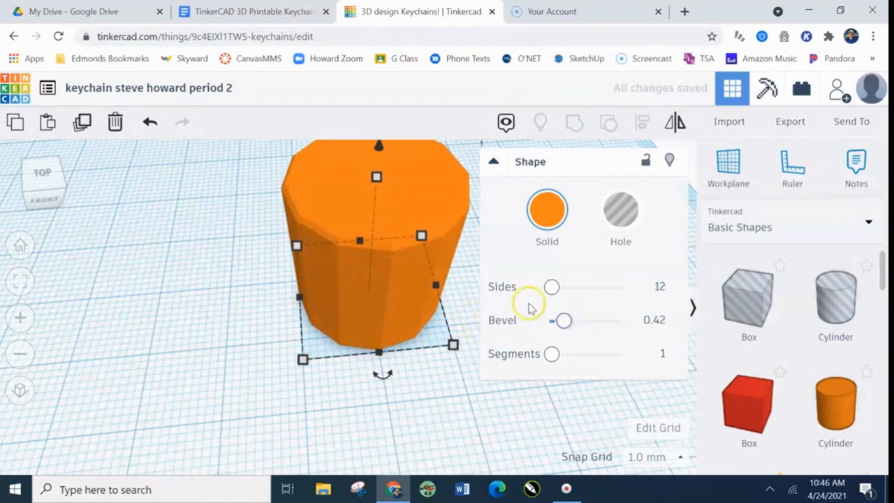
# Set the cylinder to 64 sides with a bevel of 0.52
pyautogui.moveTo(551, 286); pyautogui.dragTo(632, 288)
pyautogui.moveTo(564, 319)
pyautogui.mouseDown()
pyautogui.moveTo(577, 319)
pyautogui.moveTo(566, 319)
pyautogui.mouseUp()
pyautogui.scroll(-3, 459, 313)
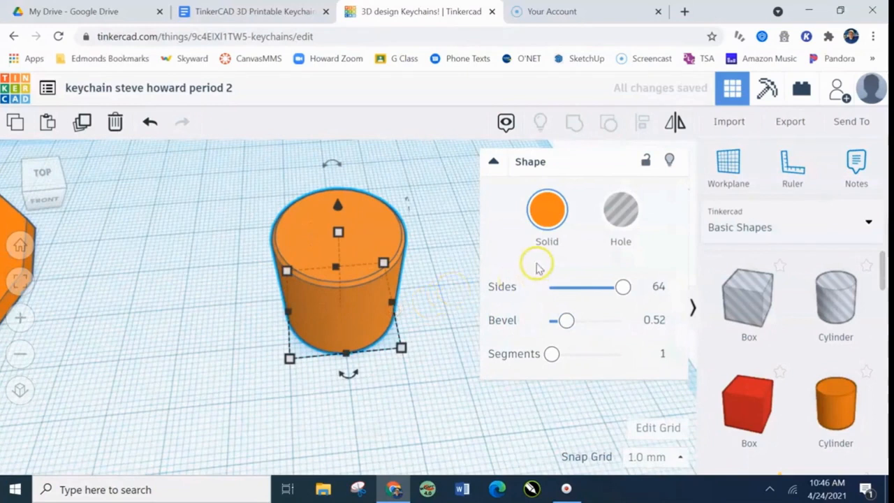
# Place a ruler on the workplane in front of the STEM keychain, 77 mm to the left and 39 mm in front of the cylinder
pyautogui.scroll(-2, 419, 339)
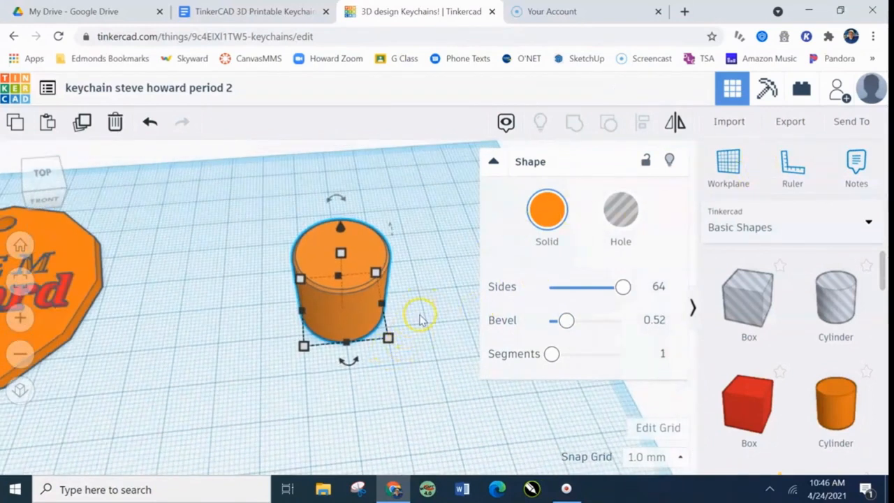
pyautogui.scroll(-2, 430, 294)
pyautogui.scroll(-2, 464, 248)
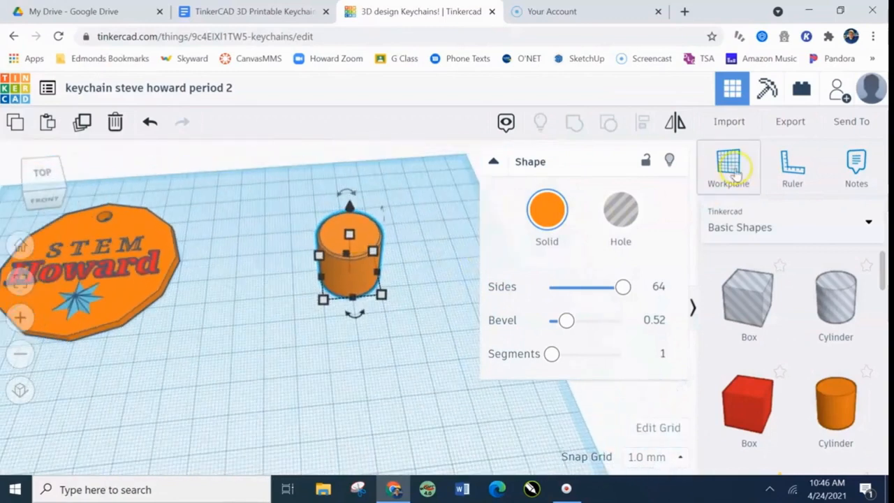
pyautogui.click(786, 170)
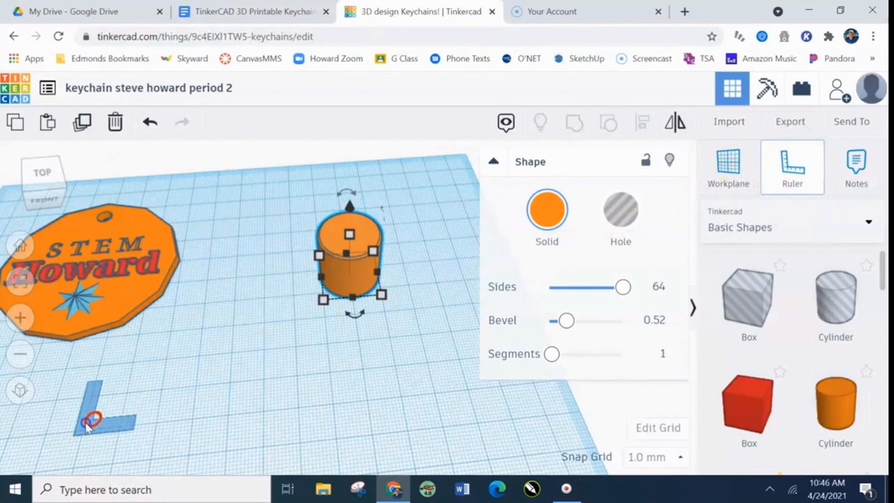
pyautogui.click(54, 441)
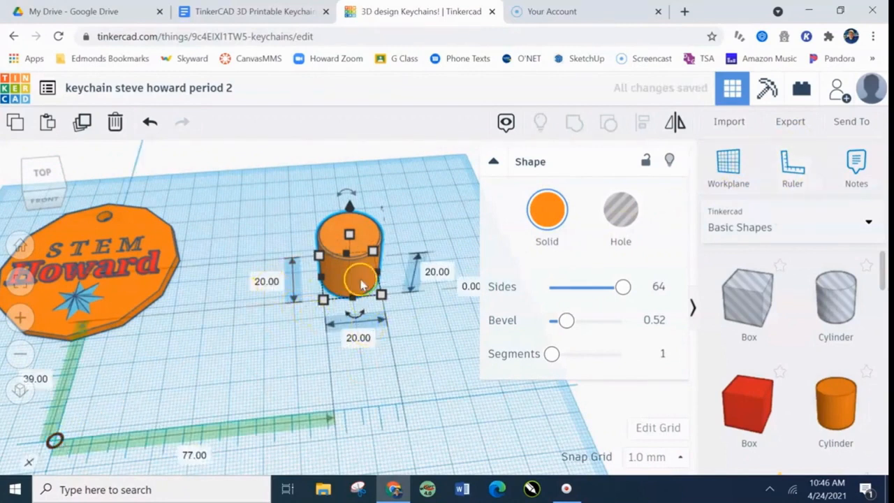
# Check the keychain size limit in the Google Docs assignment, and set the cylinder's width and length in Tinkercad to 60 mm each
pyautogui.click(234, 11)
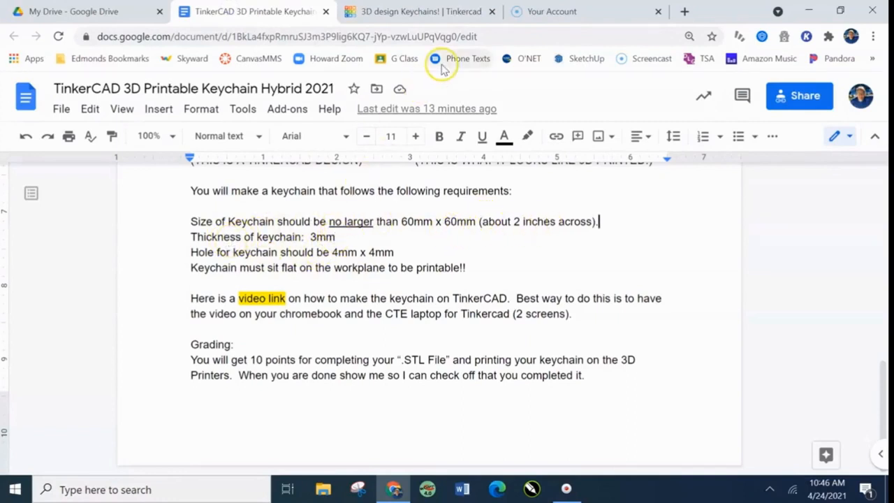
pyautogui.click(409, 10)
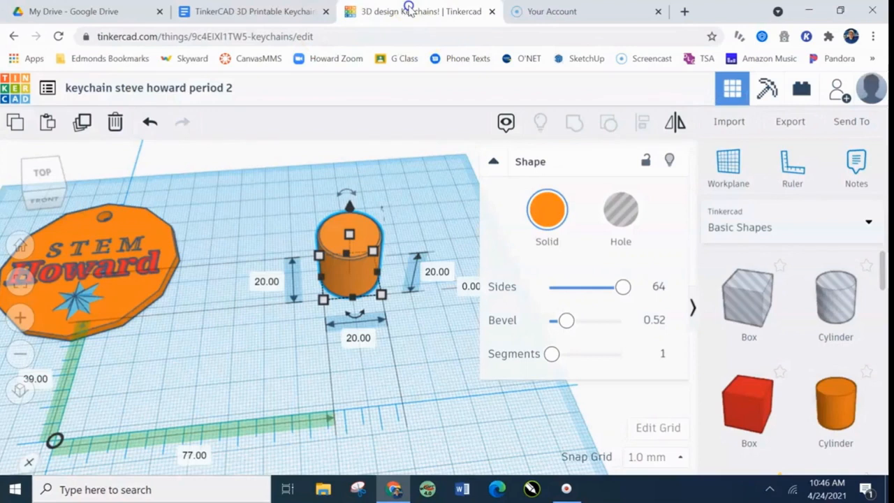
pyautogui.click(356, 342)
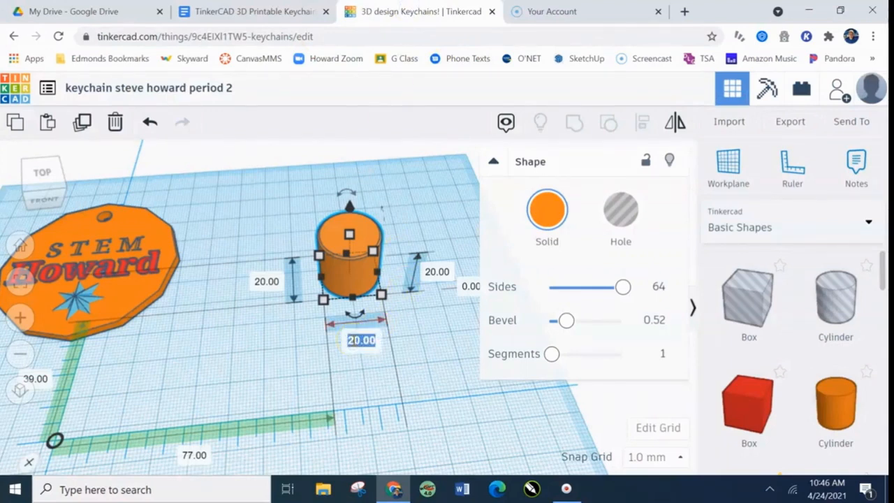
pyautogui.write('60')
pyautogui.press('Return')
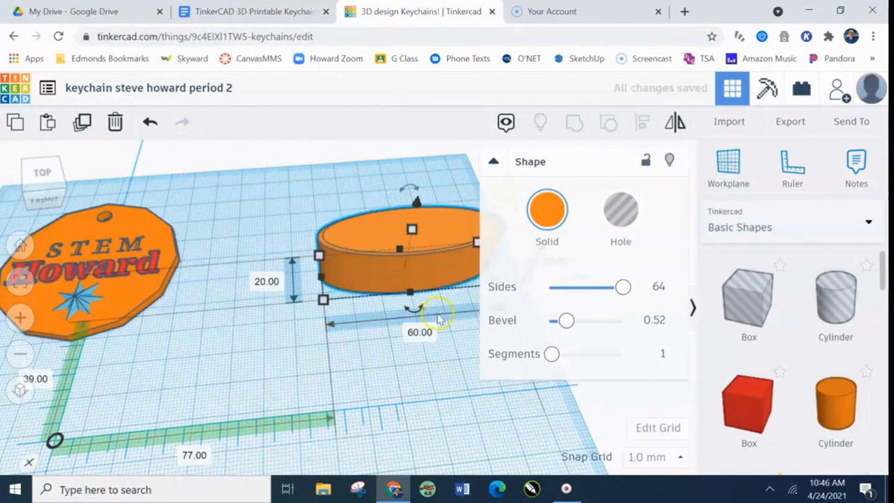
pyautogui.click(266, 282)
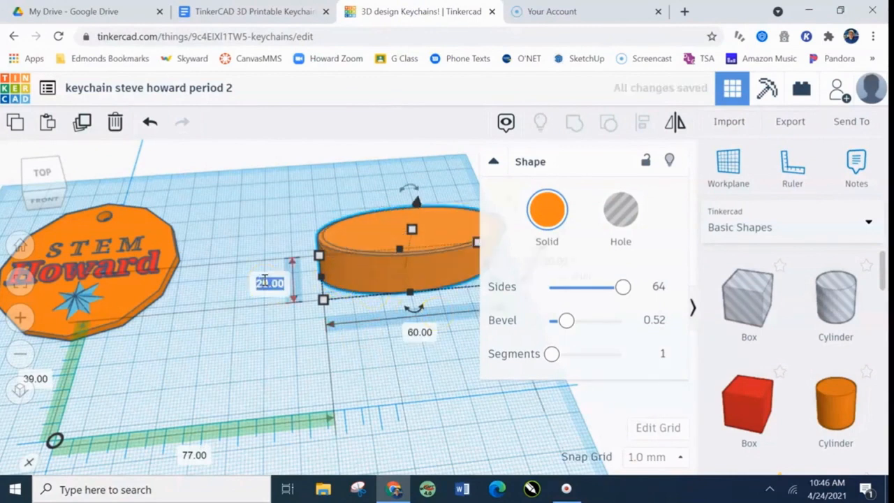
pyautogui.write('60')
pyautogui.press('Return')
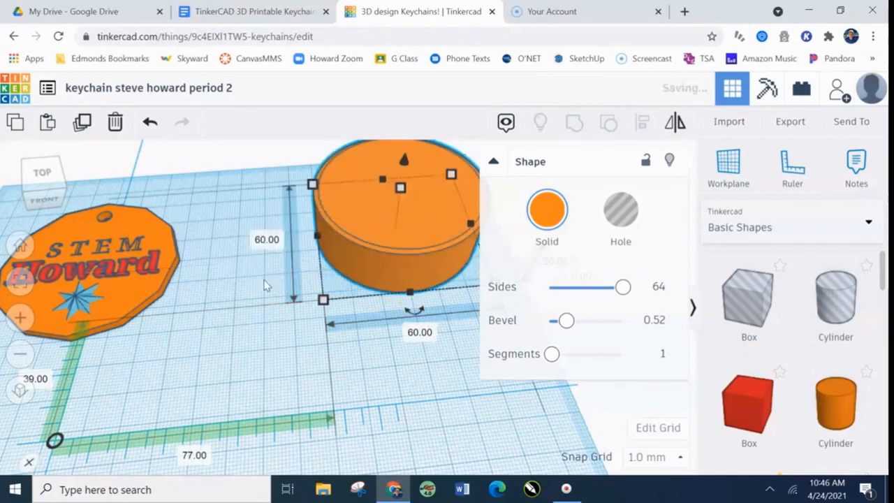
# Check the required thickness in the Google Docs assignment, and set the cylinder's height in Tinkercad to 3 mm
pyautogui.moveTo(357, 379); pyautogui.dragTo(98, 412, button='middle')
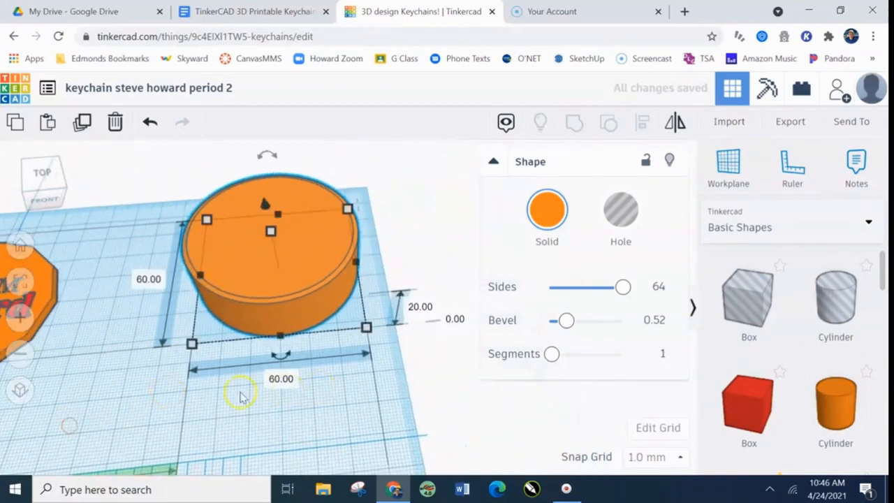
pyautogui.moveTo(363, 386); pyautogui.dragTo(396, 260, button='right')
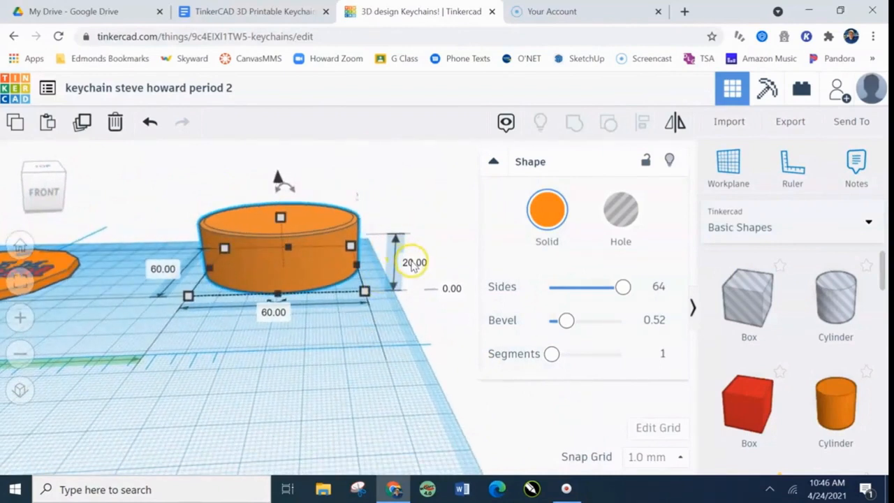
pyautogui.click(255, 12)
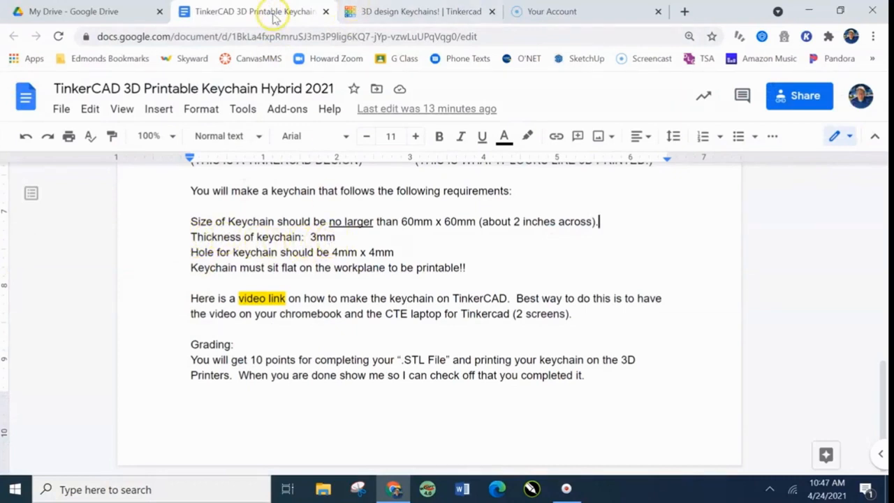
pyautogui.click(409, 11)
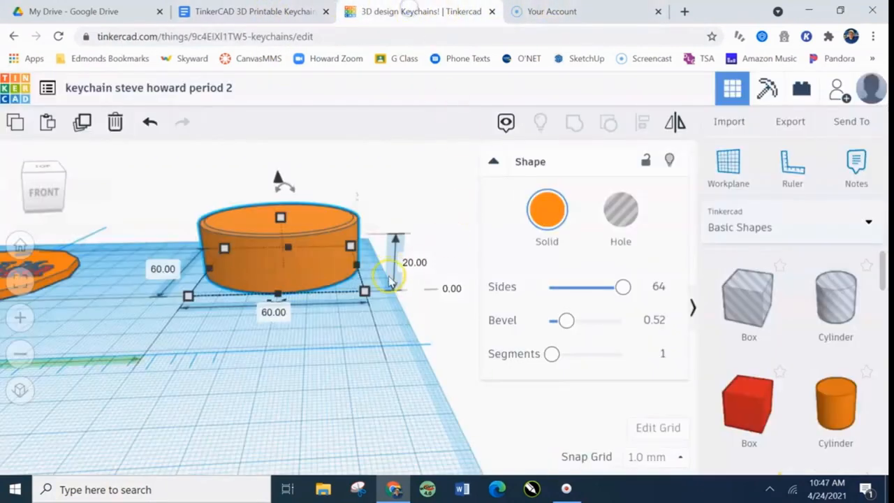
pyautogui.click(360, 216)
pyautogui.click(406, 268)
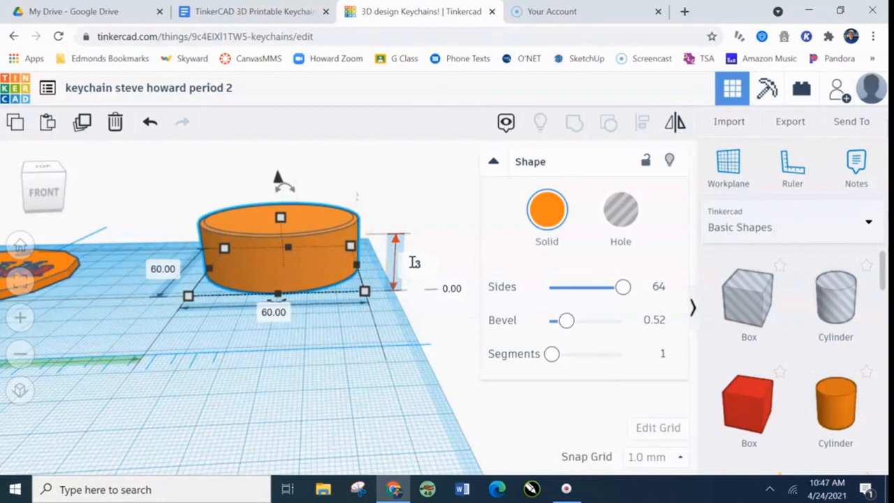
pyautogui.press('Return')
pyautogui.moveTo(371, 343); pyautogui.dragTo(377, 400, button='middle')
pyautogui.moveTo(395, 381); pyautogui.dragTo(393, 405, button='right')
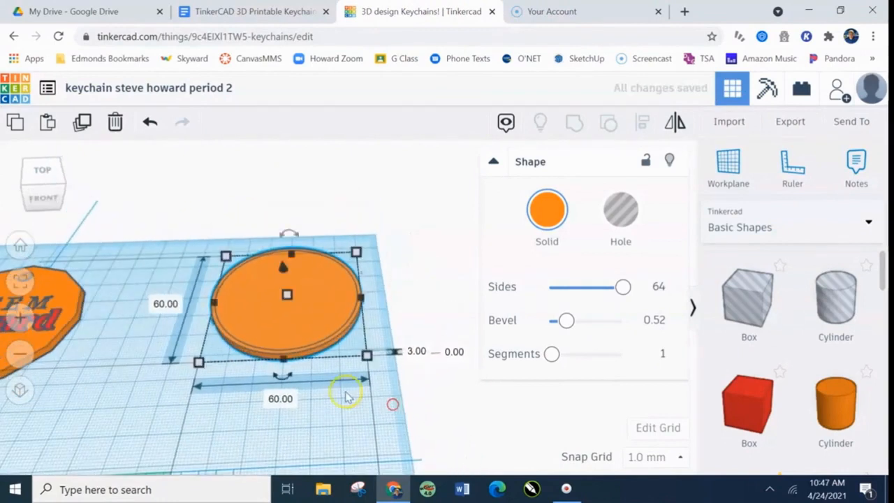
pyautogui.scroll(2, 339, 393)
pyautogui.click(424, 426)
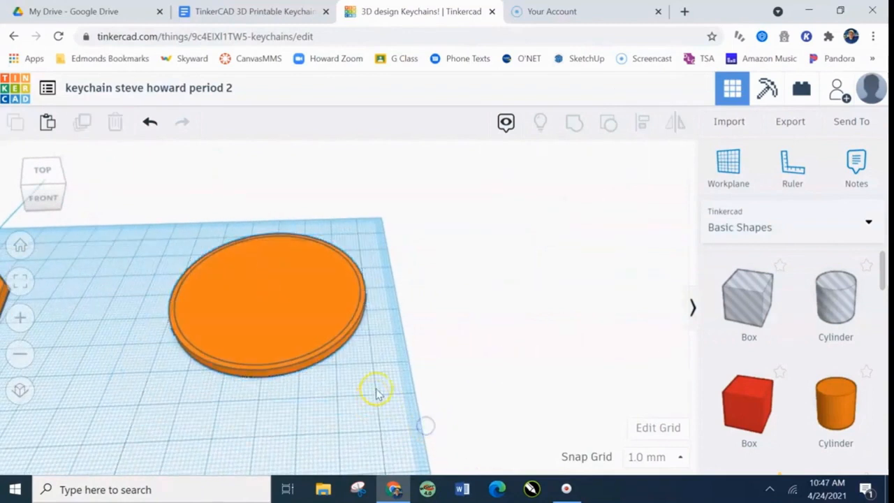
# Place a six-sided Polygon from Basic Shapes about 50 mm right and 63 mm in front of the ruler's origin, and view it close up
pyautogui.scroll(-3, 376, 393)
pyautogui.click(303, 313)
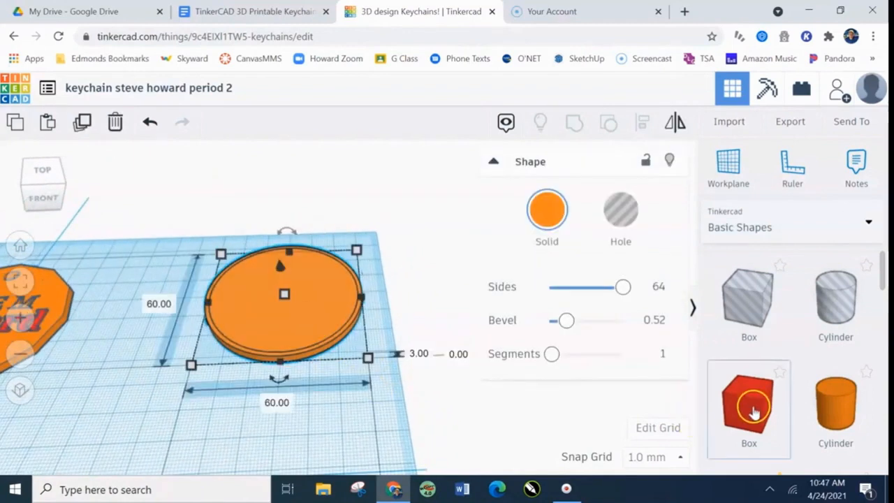
pyautogui.scroll(-3, 754, 415)
pyautogui.scroll(3, 753, 373)
pyautogui.scroll(-6, 808, 399)
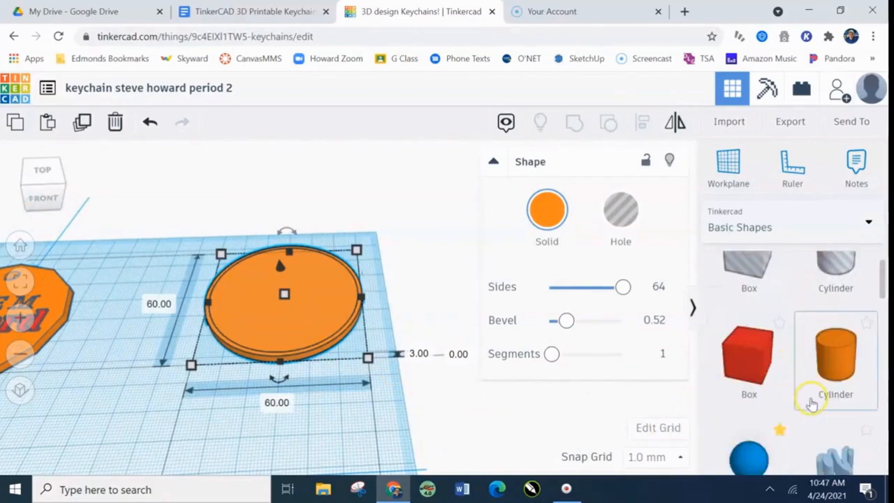
pyautogui.scroll(-3, 815, 390)
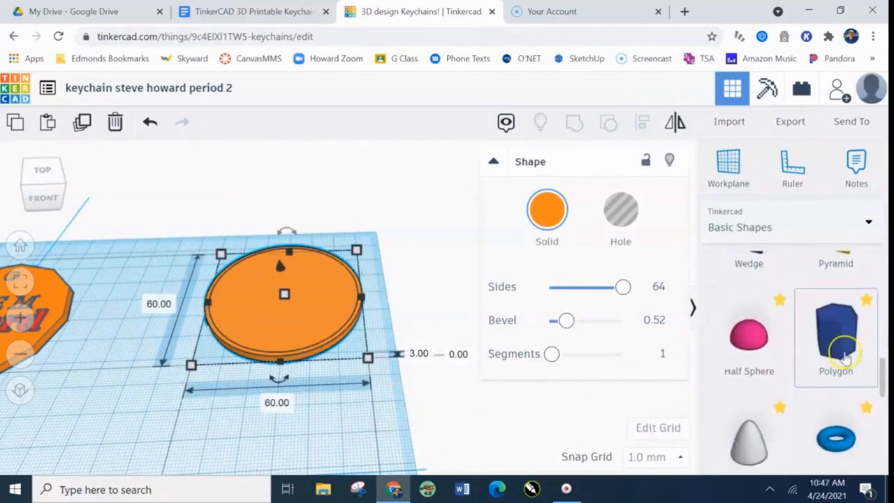
pyautogui.scroll(-1, 412, 416)
pyautogui.scroll(-4, 412, 415)
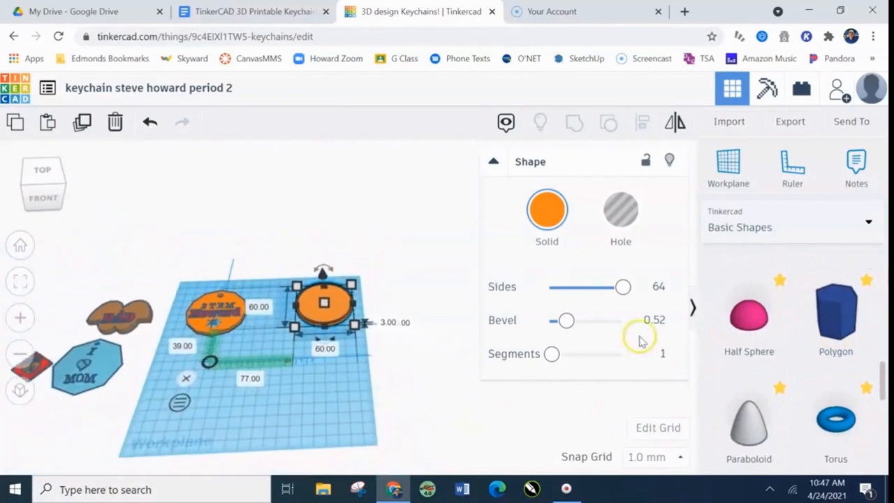
pyautogui.moveTo(808, 309); pyautogui.dragTo(290, 398)
pyautogui.scroll(3, 289, 398)
pyautogui.moveTo(289, 398); pyautogui.dragTo(425, 217, button='middle')
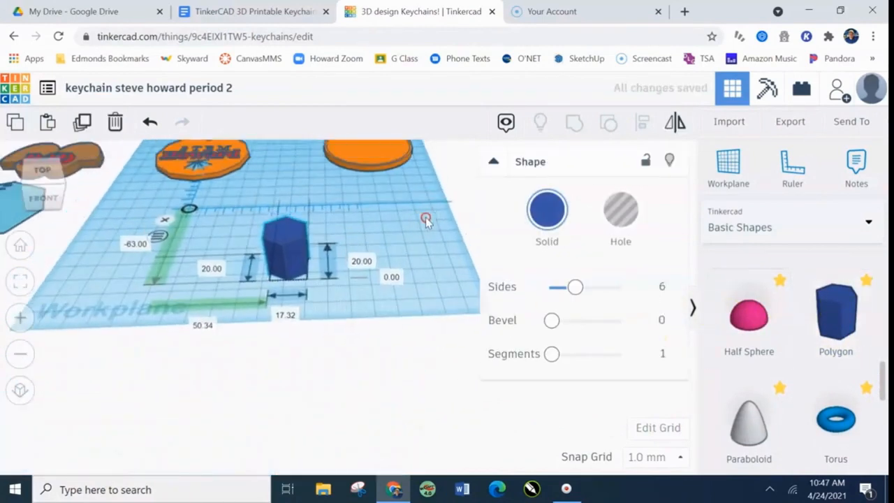
pyautogui.scroll(4, 259, 327)
pyautogui.moveTo(310, 289); pyautogui.dragTo(342, 316, button='middle')
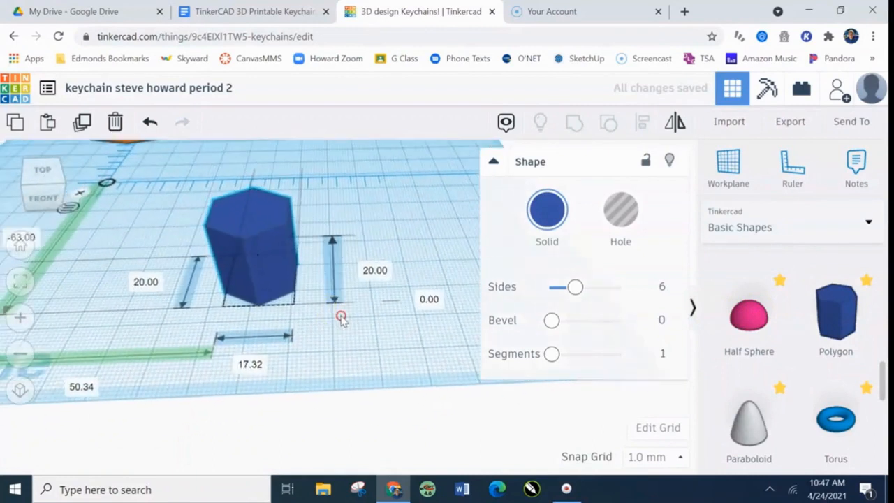
# Set the blue polygon's number of sides to 8
pyautogui.moveTo(576, 287)
pyautogui.mouseDown()
pyautogui.moveTo(625, 286)
pyautogui.moveTo(551, 286)
pyautogui.moveTo(592, 287)
pyautogui.mouseUp()
pyautogui.scroll(5, 309, 269)
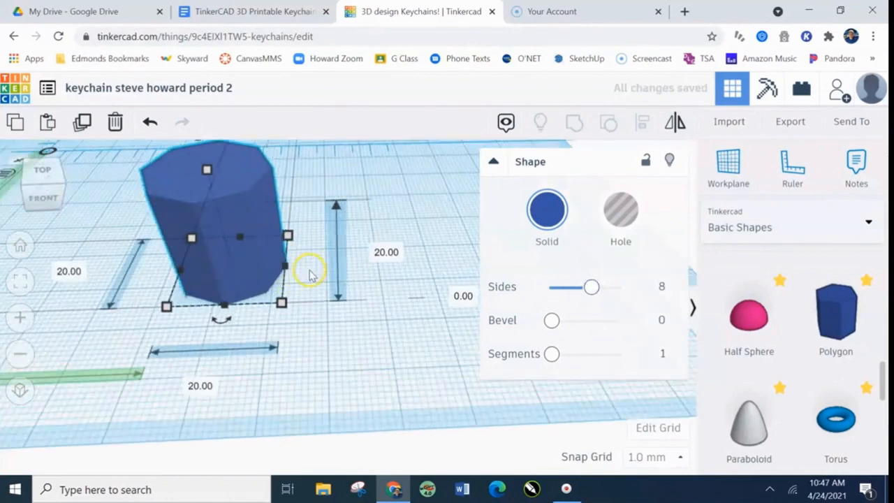
pyautogui.scroll(-5, 310, 290)
pyautogui.moveTo(335, 298); pyautogui.dragTo(319, 314, button='right')
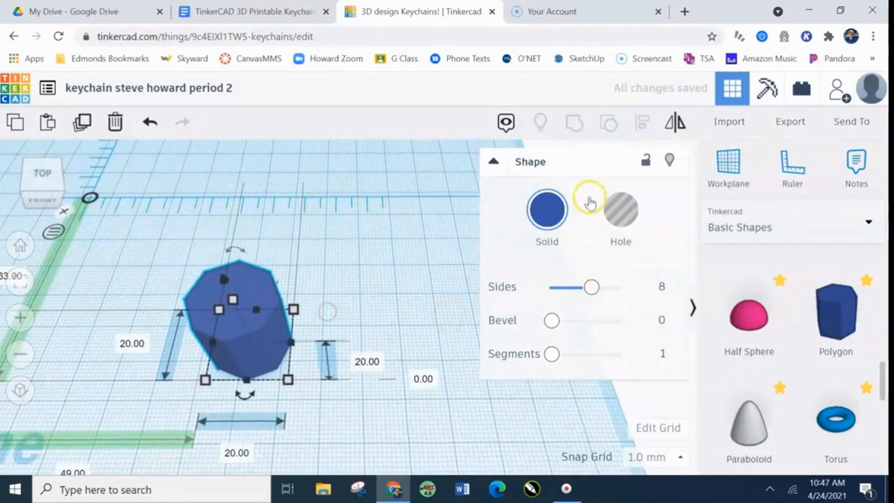
# Delete the blue polygon from the workplane
pyautogui.press('Delete')
pyautogui.scroll(-10, 452, 293)
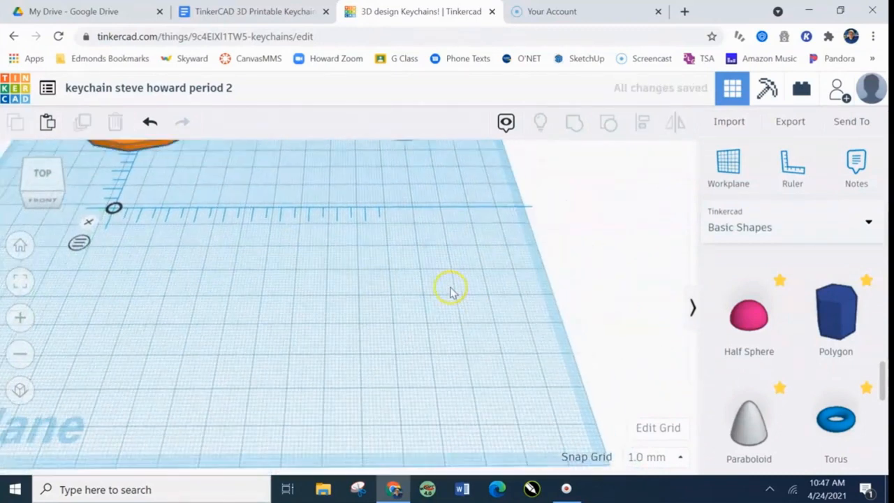
pyautogui.click(390, 185)
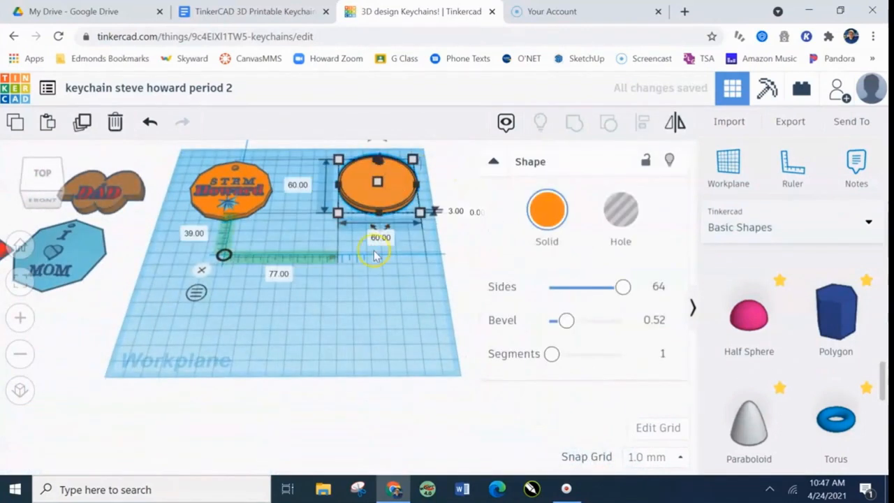
pyautogui.scroll(5, 365, 363)
pyautogui.moveTo(410, 393); pyautogui.dragTo(399, 367, button='middle')
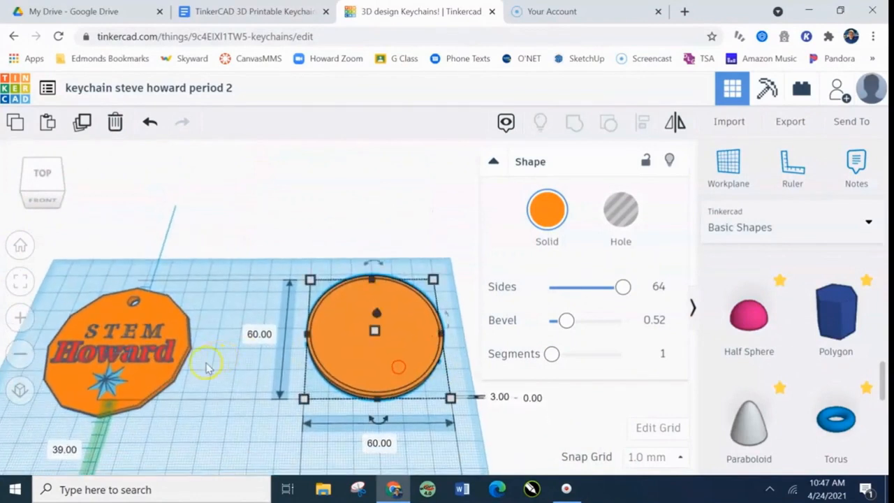
pyautogui.click(177, 417)
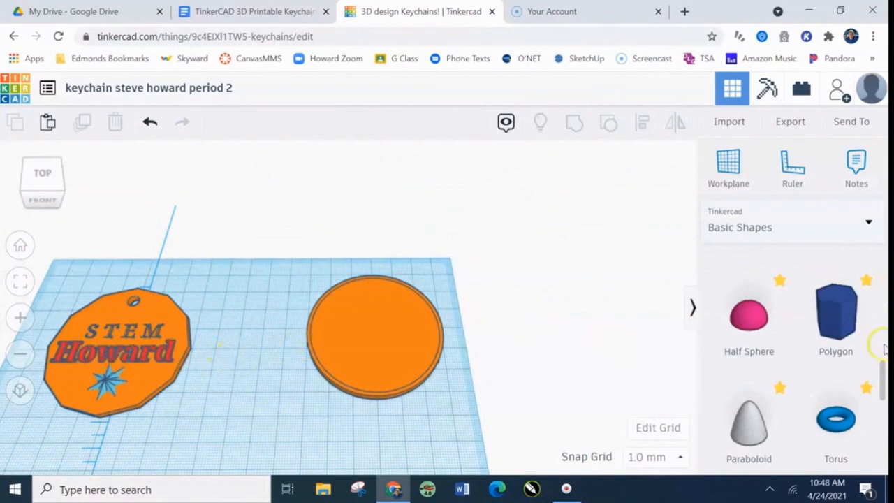
# Place a Text shape from Basic Shapes behind the orange cylinder, about 122 mm behind the ruler's origin
pyautogui.moveTo(884, 377); pyautogui.dragTo(885, 337)
pyautogui.click(841, 316)
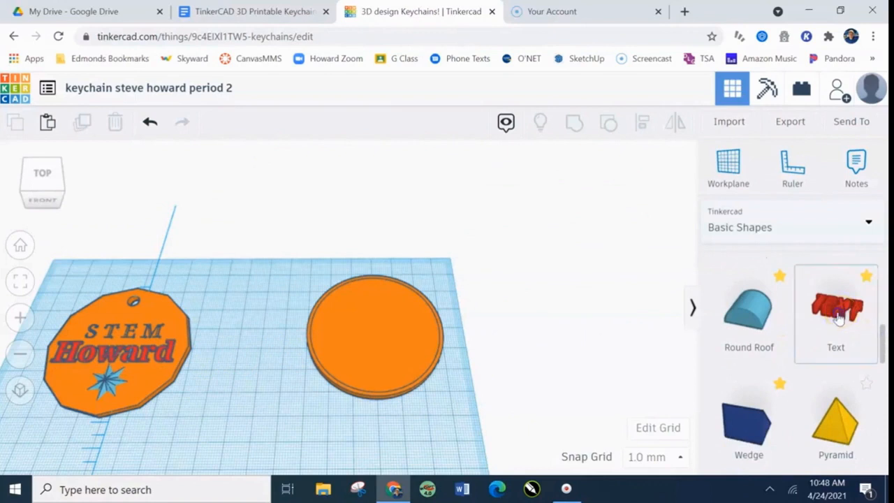
pyautogui.click(311, 236)
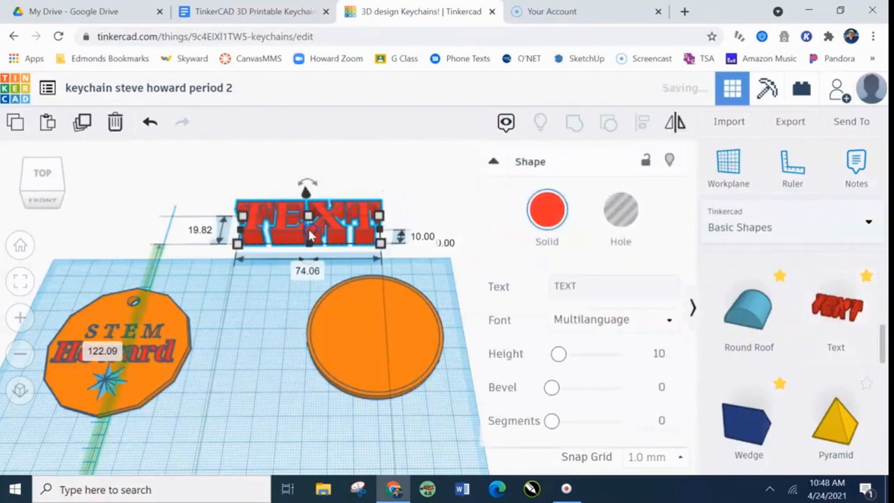
# Replace the Text shape's wording with a first name, and move it about 10 mm closer to the orange cylinder
pyautogui.click(582, 284)
pyautogui.moveTo(551, 286); pyautogui.dragTo(547, 286)
pyautogui.click(563, 287)
pyautogui.moveTo(555, 286); pyautogui.dragTo(637, 284)
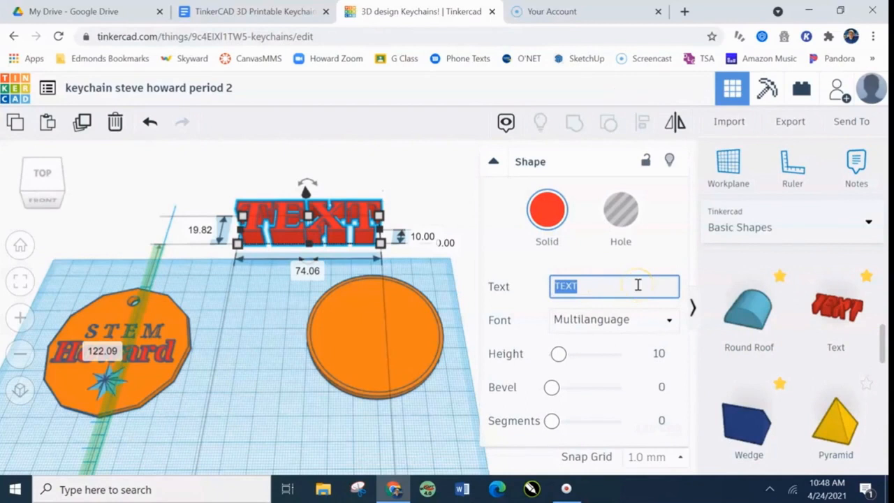
pyautogui.write('Emma')
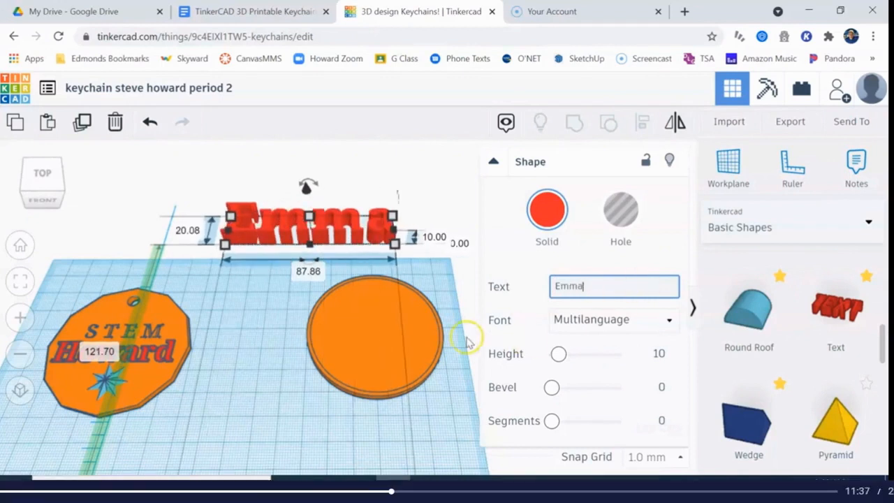
pyautogui.click(294, 437)
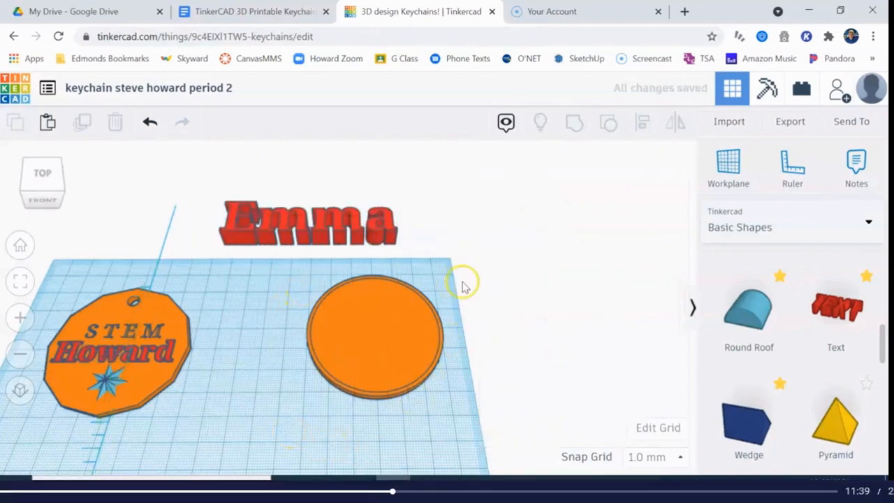
pyautogui.moveTo(336, 236); pyautogui.dragTo(365, 253)
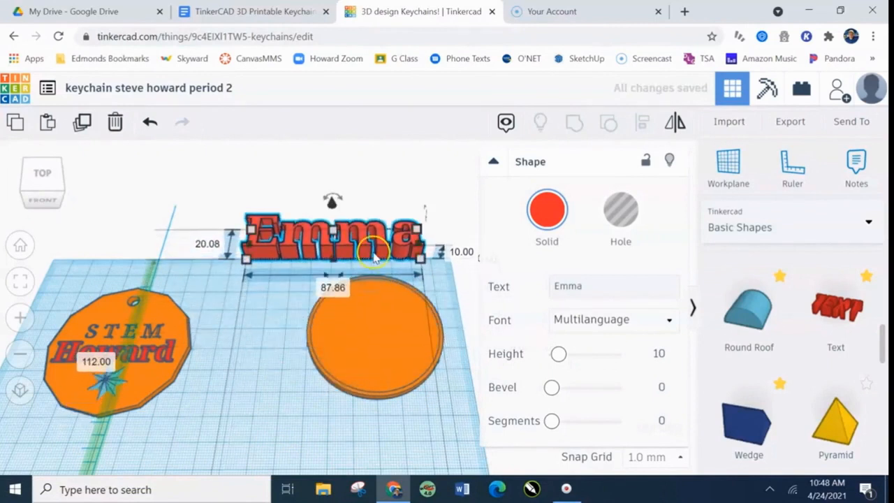
# Try resizing the name text to about 79 mm wide and 25 mm deep, and undo the resize
pyautogui.scroll(3, 374, 257)
pyautogui.moveTo(465, 265); pyautogui.dragTo(365, 281, button='middle')
pyautogui.moveTo(412, 257); pyautogui.dragTo(389, 268)
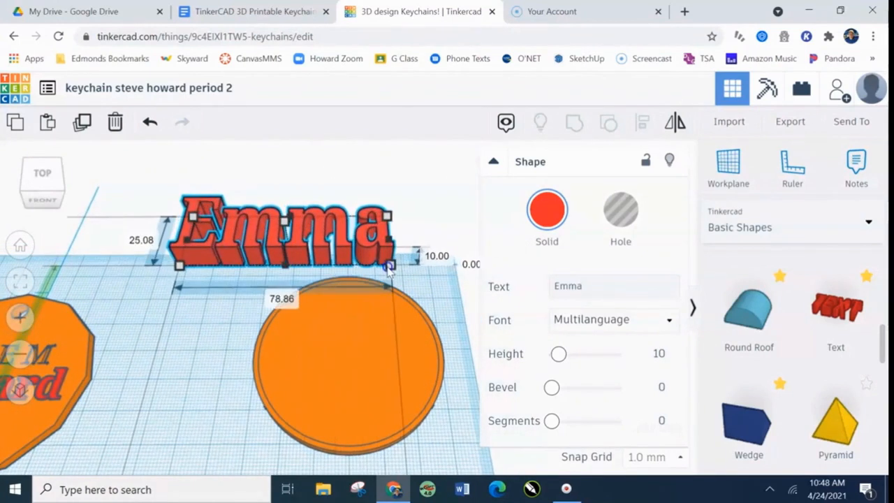
pyautogui.click(149, 122)
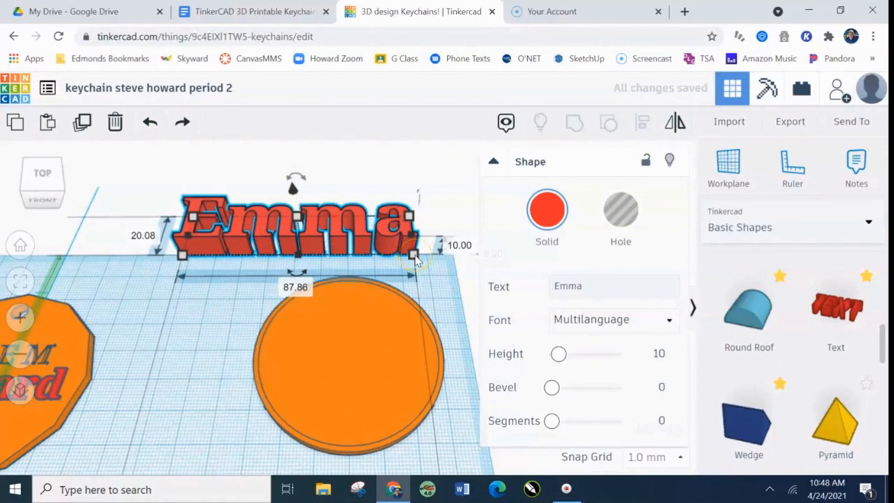
# Resize the name text to about 47 mm wide and 26 mm deep, and move it onto the orange cylinder
pyautogui.moveTo(413, 256); pyautogui.dragTo(307, 273)
pyautogui.moveTo(262, 255); pyautogui.dragTo(379, 396)
pyautogui.scroll(-3, 412, 424)
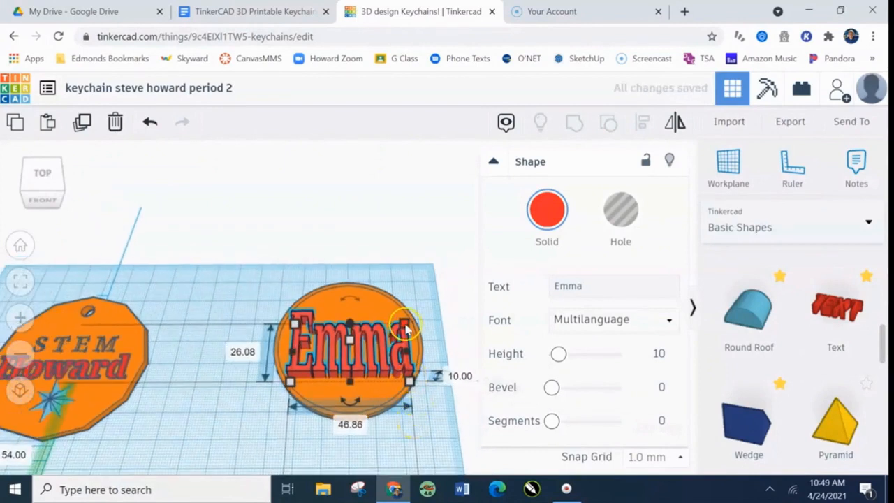
# Scale the name text proportionally to about 33 x 18 mm, and move the orange cylinder so the text sits in its middle
pyautogui.keyDown('shift'); pyautogui.moveTo(406, 332); pyautogui.dragTo(371, 369); pyautogui.keyUp('shift')
pyautogui.click(369, 371)
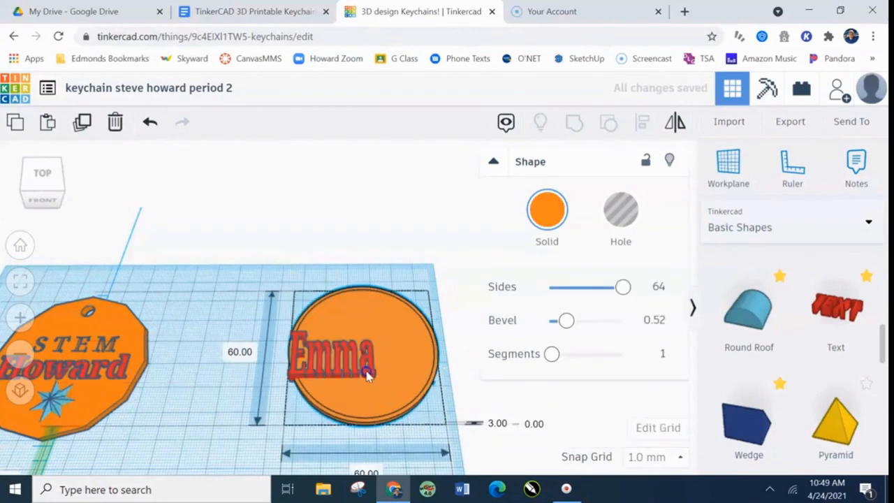
pyautogui.moveTo(349, 376); pyautogui.dragTo(336, 376)
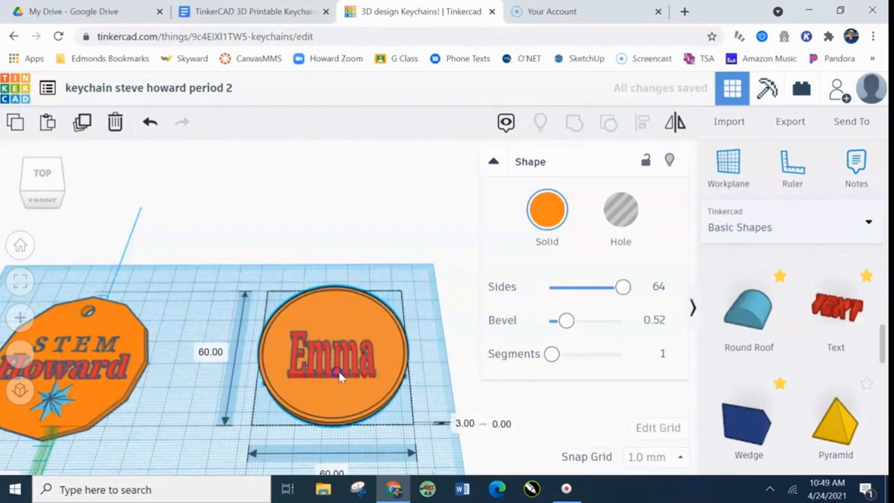
pyautogui.scroll(3, 426, 405)
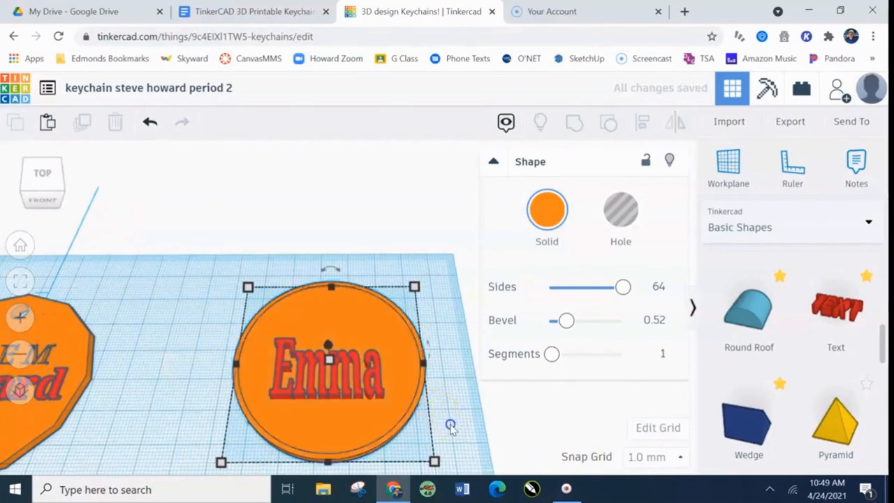
pyautogui.click(451, 426)
pyautogui.moveTo(451, 421); pyautogui.dragTo(437, 374, button='right')
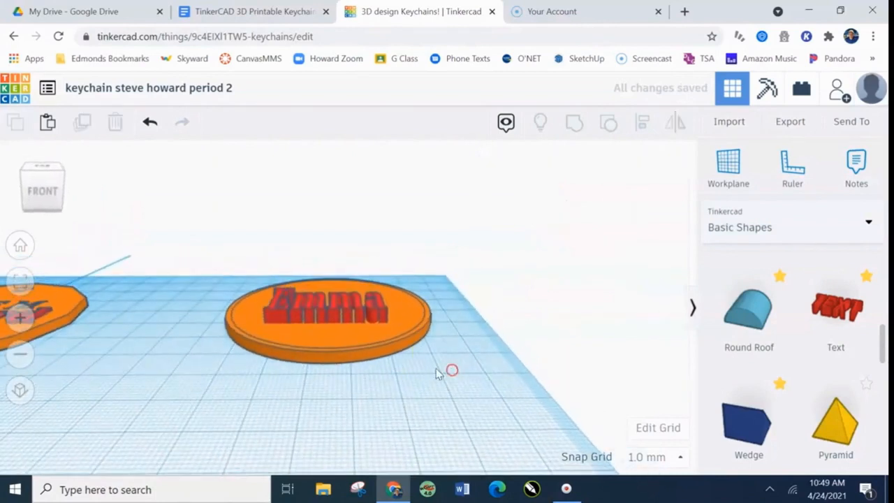
# Shift the orange cylinder slightly to the left beneath the name text
pyautogui.click(349, 321)
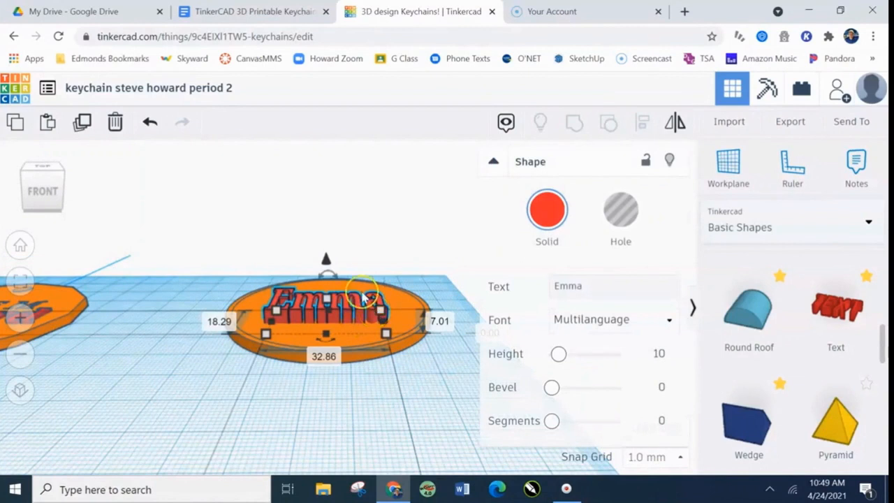
pyautogui.click(431, 379)
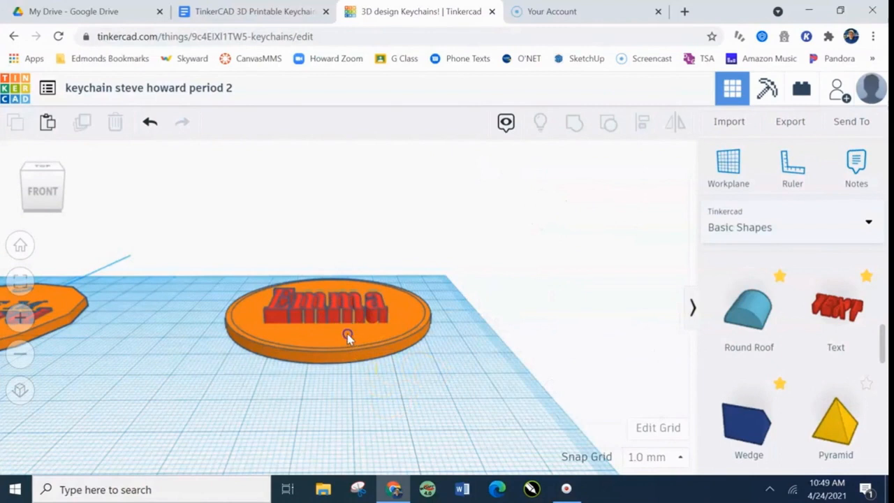
pyautogui.click(348, 336)
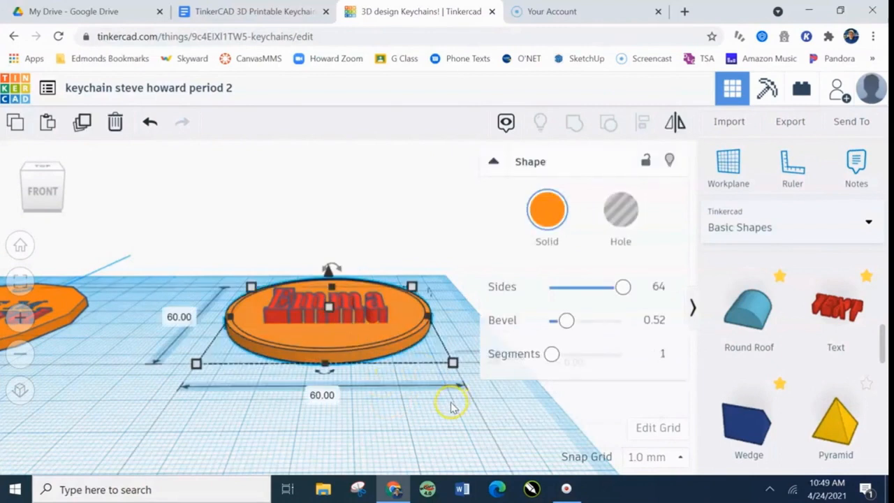
pyautogui.moveTo(362, 338)
pyautogui.mouseDown()
pyautogui.moveTo(273, 335)
pyautogui.moveTo(331, 351)
pyautogui.moveTo(409, 343)
pyautogui.moveTo(337, 342)
pyautogui.moveTo(356, 338)
pyautogui.mouseUp()
# Nudge the orange cylinder to the right in small steps and back left by the same amount
pyautogui.press('Right')
pyautogui.press('Right')
pyautogui.press('Right')
pyautogui.press('Right')
pyautogui.press('Right')
pyautogui.press('Right')
pyautogui.press('Right')
pyautogui.press('Right')
pyautogui.press('Right')
pyautogui.press('Right')
pyautogui.press('Right')
pyautogui.press('Right')
pyautogui.press('Right')
pyautogui.press('Right')
pyautogui.press('Right')
pyautogui.press('Right')
pyautogui.press('Right')
pyautogui.press('Right')
pyautogui.press('Right')
pyautogui.press('Left')
pyautogui.press('Left')
pyautogui.press('Left')
pyautogui.press('Left')
pyautogui.press('Left')
pyautogui.press('Left')
pyautogui.press('Left')
pyautogui.press('Left')
pyautogui.press('Left')
pyautogui.press('Left')
pyautogui.press('Left')
pyautogui.press('Left')
pyautogui.press('Left')
pyautogui.press('Left')
pyautogui.press('Left')
pyautogui.press('Left')
pyautogui.press('Left')
pyautogui.press('Left')
pyautogui.press('Left')
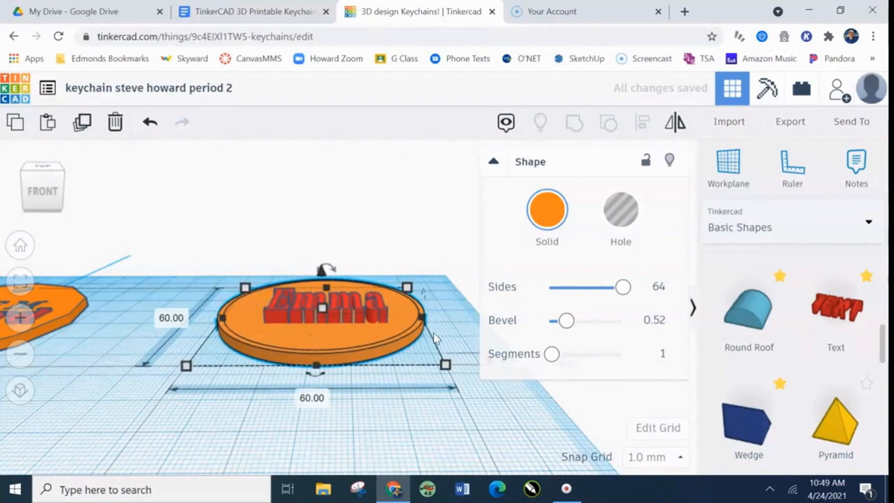
# Nudge the orange cylinder forward until it clears most of the name text, and bring it back beneath the text
pyautogui.press('Down')
pyautogui.press('Down')
pyautogui.press('Down')
pyautogui.press('Down')
pyautogui.press('Down')
pyautogui.press('Down')
pyautogui.press('Down')
pyautogui.press('Down')
pyautogui.press('Down')
pyautogui.press('Down')
pyautogui.press('Down')
pyautogui.press('Down')
pyautogui.press('Down')
pyautogui.press('Down')
pyautogui.press('Down')
pyautogui.press('Down')
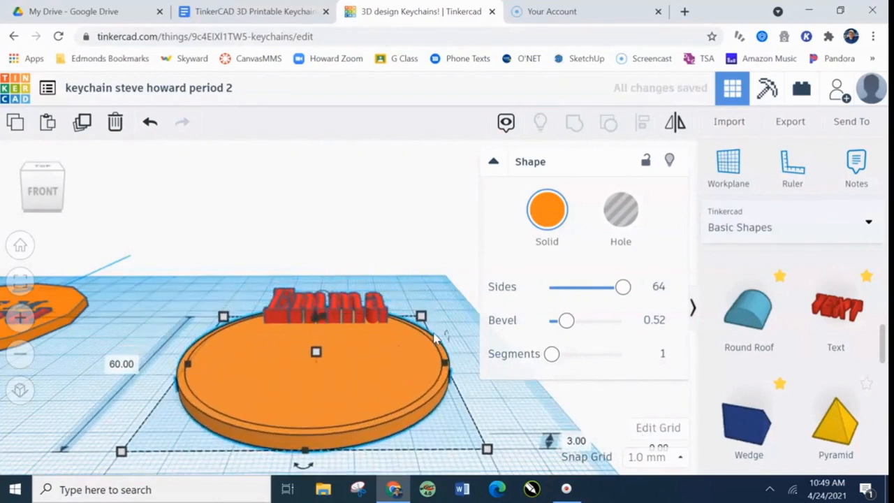
pyautogui.press('Up')
pyautogui.press('Up')
pyautogui.press('Up')
pyautogui.press('Up')
pyautogui.press('Up')
pyautogui.press('Up')
pyautogui.press('Up')
pyautogui.press('Up')
pyautogui.press('Up')
pyautogui.press('Up')
pyautogui.press('Up')
pyautogui.press('Up')
pyautogui.press('Up')
pyautogui.press('Up')
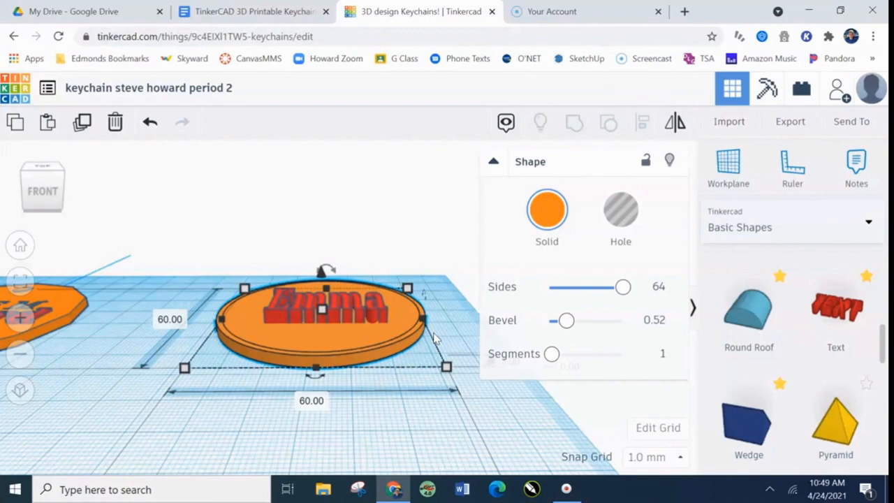
# Raise the orange cylinder in small steps until it floats well above the name text
pyautogui.hotkey('ctrl', 'Up')
pyautogui.hotkey('ctrl', 'Up')
pyautogui.hotkey('ctrl', 'Up')
pyautogui.hotkey('ctrl', 'Up')
pyautogui.hotkey('ctrl', 'Up')
pyautogui.hotkey('ctrl', 'Up')
pyautogui.hotkey('ctrl', 'Up')
pyautogui.hotkey('ctrl', 'Up')
pyautogui.hotkey('ctrl', 'Up')
pyautogui.hotkey('ctrl', 'Up')
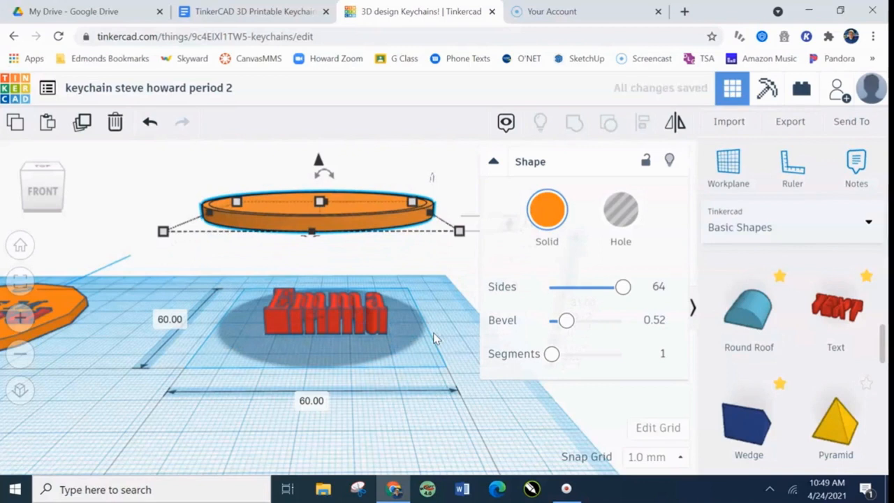
# Lower the orange cylinder in small steps until it sits below the workplane
pyautogui.hotkey('ctrl', 'Down')
pyautogui.hotkey('ctrl', 'Down')
pyautogui.hotkey('ctrl', 'Down')
pyautogui.hotkey('ctrl', 'Down')
pyautogui.hotkey('ctrl', 'Down')
pyautogui.hotkey('ctrl', 'Down')
pyautogui.hotkey('ctrl', 'Down')
pyautogui.hotkey('ctrl', 'Down')
pyautogui.hotkey('ctrl', 'Down')
pyautogui.hotkey('ctrl', 'Down')
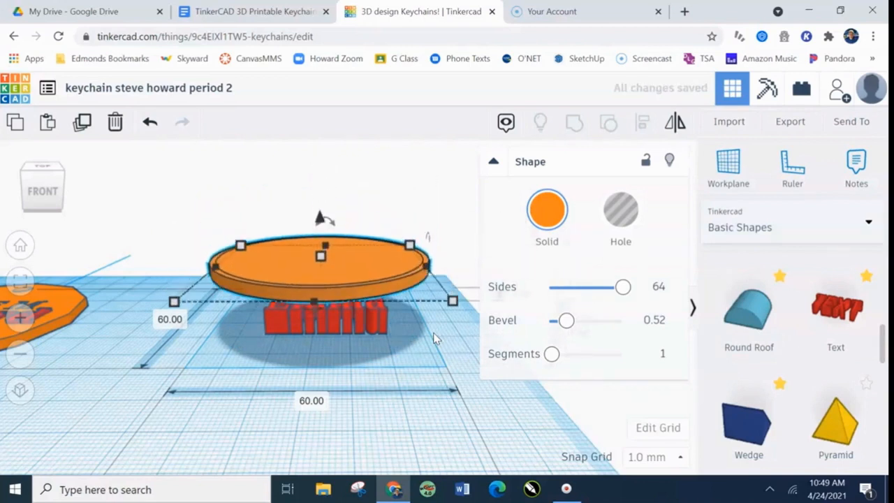
pyautogui.hotkey('ctrl', 'Down')
pyautogui.hotkey('ctrl', 'Down')
pyautogui.hotkey('ctrl', 'Down')
pyautogui.hotkey('ctrl', 'Down')
pyautogui.hotkey('ctrl', 'Down')
pyautogui.hotkey('ctrl', 'Down')
pyautogui.hotkey('ctrl', 'Down')
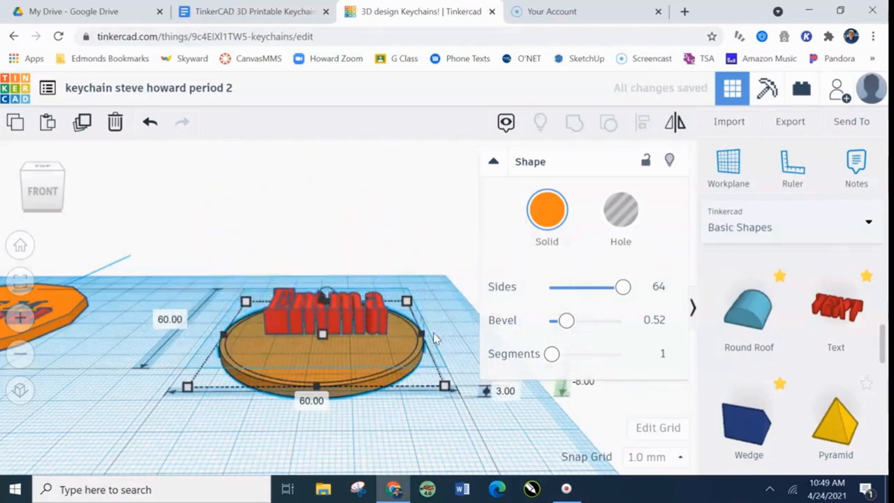
# Raise the orange cylinder from below the workplane to just above its surface
pyautogui.hotkey('ctrl', 'Up')
pyautogui.hotkey('ctrl', 'Up')
pyautogui.hotkey('ctrl', 'Up')
pyautogui.hotkey('ctrl', 'Up')
pyautogui.hotkey('ctrl', 'Up')
pyautogui.hotkey('ctrl', 'Up')
pyautogui.hotkey('ctrl', 'Up')
pyautogui.hotkey('ctrl', 'Up')
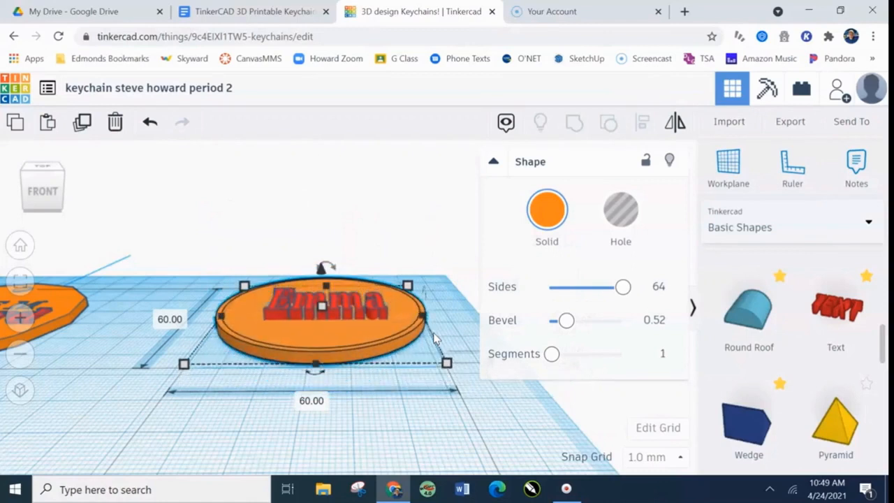
# Drop the slightly raised orange cylinder flat onto the workplane
pyautogui.moveTo(463, 405); pyautogui.dragTo(428, 380, button='right')
pyautogui.scroll(4, 447, 390)
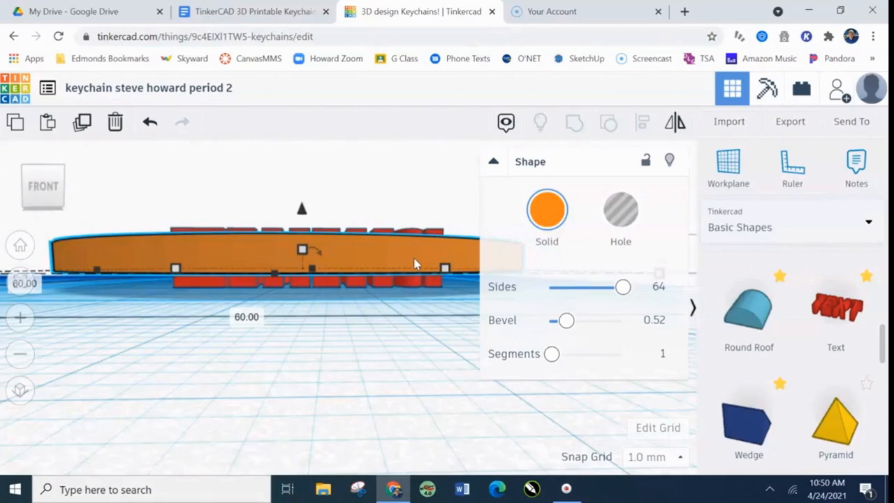
pyautogui.press('d')
# Raise the name text in small steps so it stands higher above the orange cylinder's top face
pyautogui.moveTo(454, 411); pyautogui.dragTo(365, 416, button='right')
pyautogui.click(356, 401)
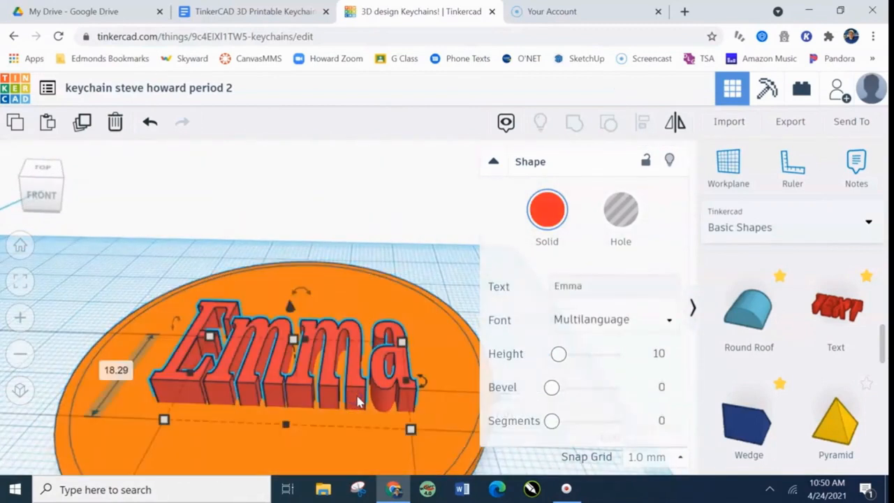
pyautogui.hotkey('ctrl', 'Up')
pyautogui.hotkey('ctrl', 'Up')
pyautogui.hotkey('ctrl', 'Up')
pyautogui.hotkey('ctrl', 'Up')
pyautogui.hotkey('ctrl', 'Up')
pyautogui.hotkey('ctrl', 'Up')
pyautogui.hotkey('ctrl', 'Up')
pyautogui.hotkey('ctrl', 'Up')
pyautogui.hotkey('ctrl', 'Up')
pyautogui.hotkey('ctrl', 'Up')
pyautogui.hotkey('ctrl', 'Up')
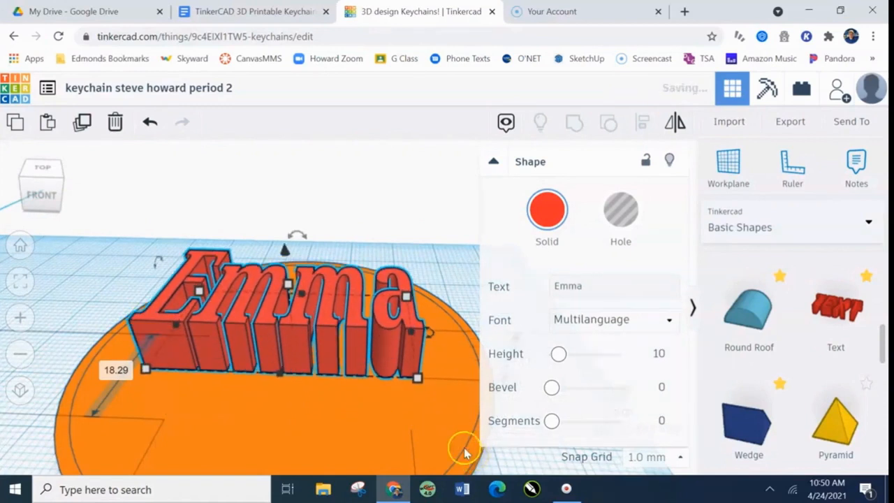
pyautogui.moveTo(398, 431); pyautogui.dragTo(409, 412, button='right')
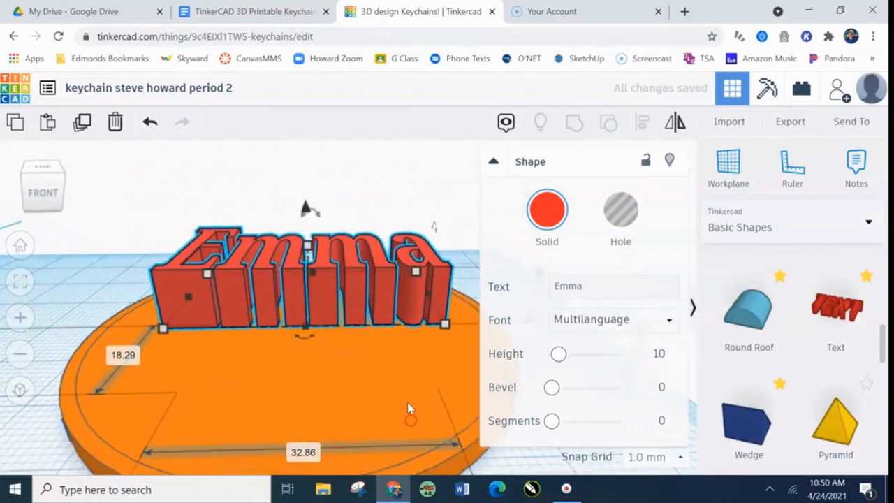
# Set the name text's height to 3 mm and slide the text back to the middle of the orange base
pyautogui.click(342, 255)
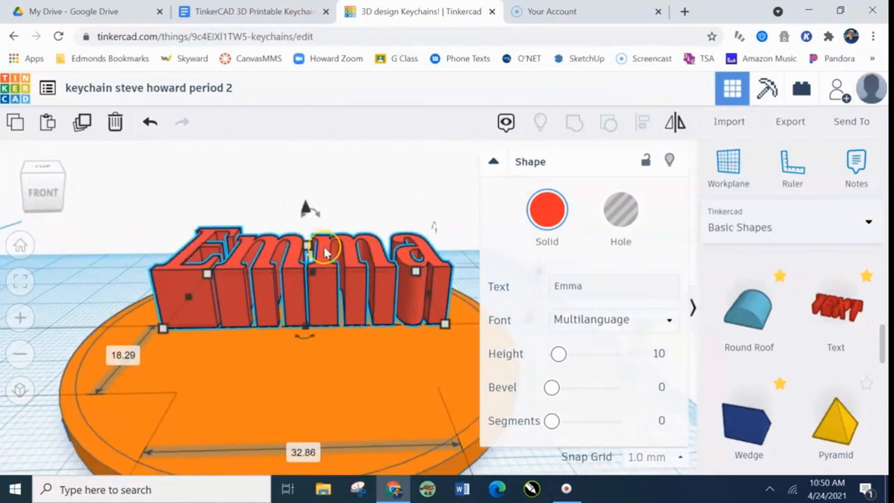
pyautogui.moveTo(329, 265); pyautogui.dragTo(237, 274)
pyautogui.click(453, 305)
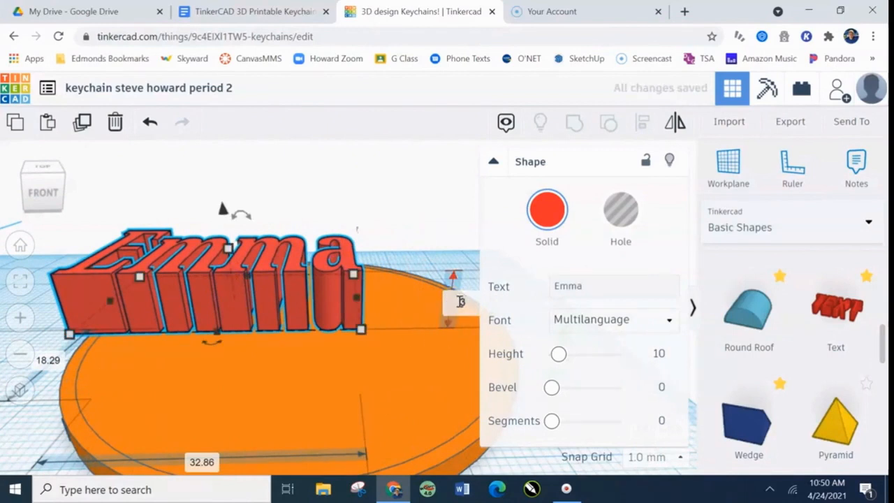
pyautogui.write('3')
pyautogui.press('Return')
pyautogui.moveTo(323, 320); pyautogui.dragTo(385, 326)
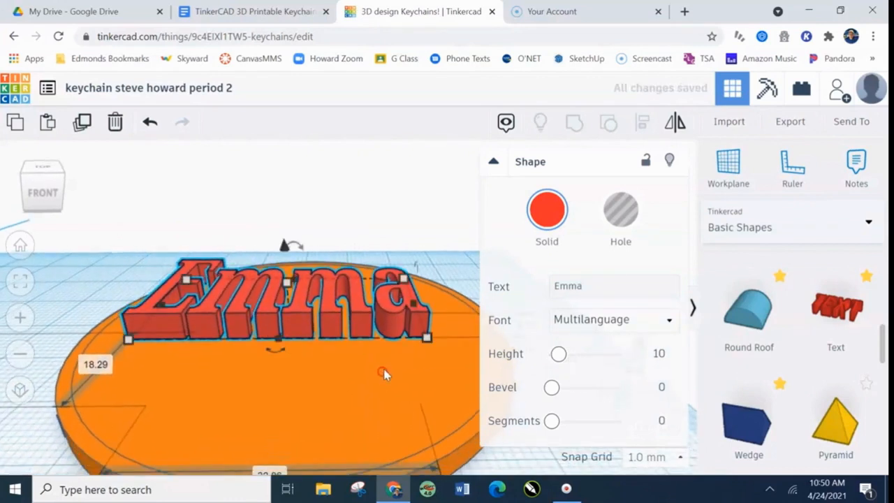
# Drop the floating name text to the workplane and raise it in small steps onto the orange base's top face
pyautogui.moveTo(381, 370); pyautogui.dragTo(381, 351, button='right')
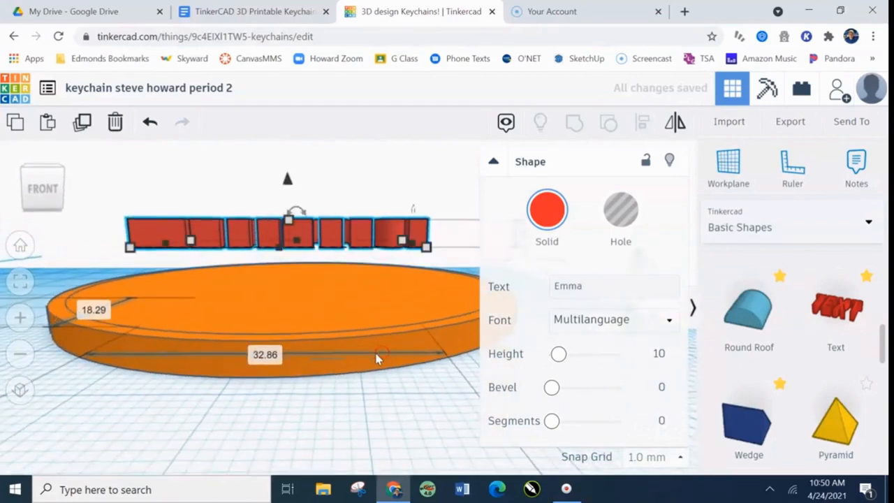
pyautogui.press('d')
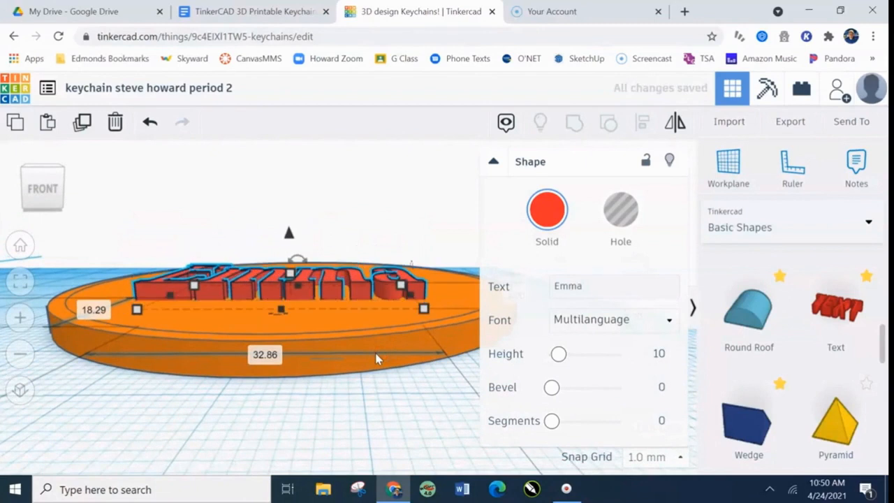
pyautogui.hotkey('ctrl', 'Up')
pyautogui.hotkey('ctrl', 'Up')
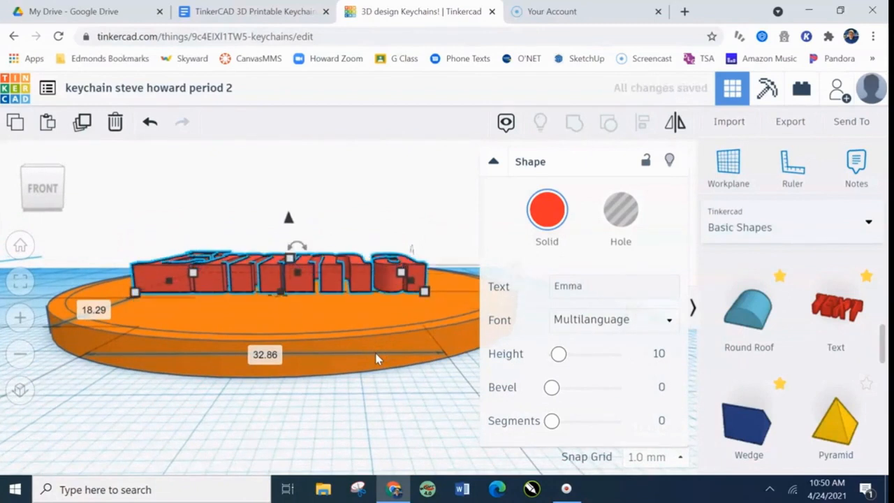
# Lower the name text in small steps into the orange base, and raise it back onto the top face
pyautogui.moveTo(363, 400); pyautogui.dragTo(367, 392, button='right')
pyautogui.hotkey('ctrl', 'Down')
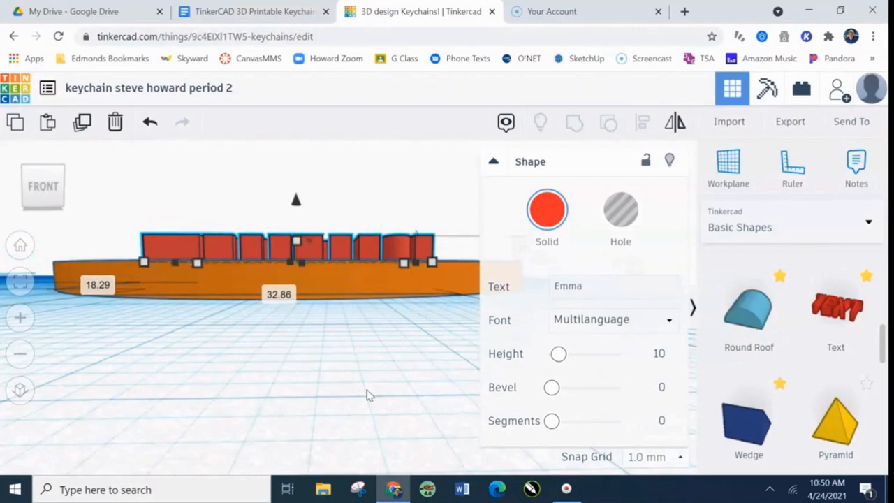
pyautogui.hotkey('ctrl', 'Down')
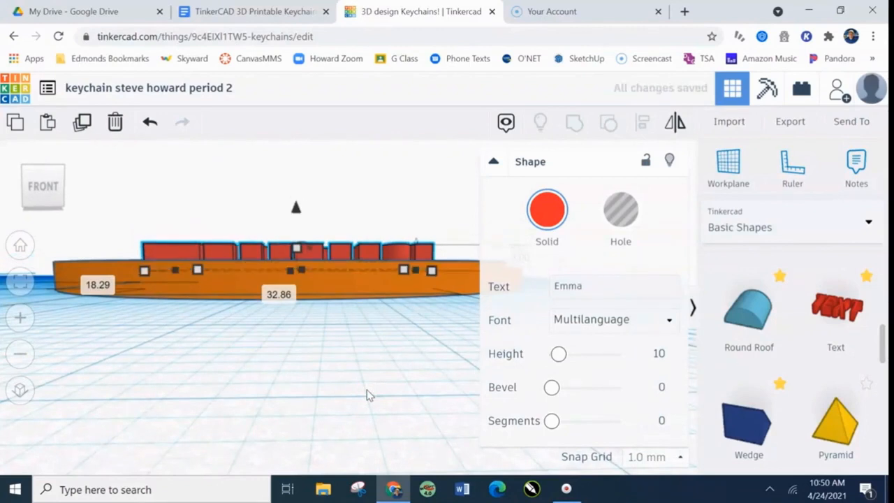
pyautogui.hotkey('ctrl', 'Down')
pyautogui.hotkey('ctrl', 'Up')
pyautogui.hotkey('ctrl', 'Down')
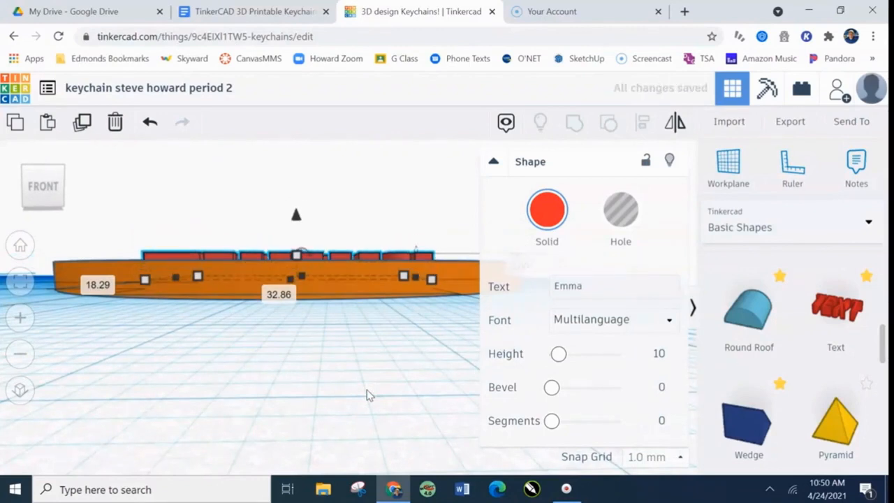
pyautogui.moveTo(417, 379)
pyautogui.mouseDown(button='right')
pyautogui.moveTo(409, 405)
pyautogui.moveTo(414, 389)
pyautogui.moveTo(419, 394)
pyautogui.mouseUp(button='right')
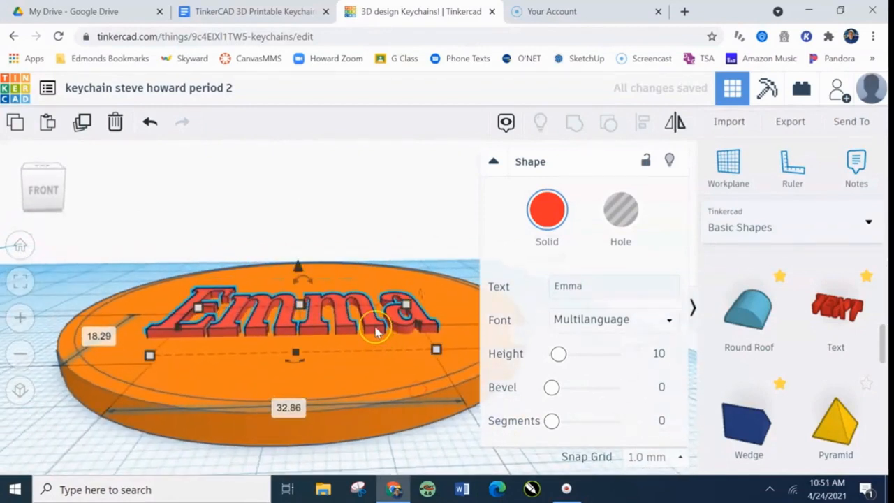
pyautogui.hotkey('ctrl', 'Up')
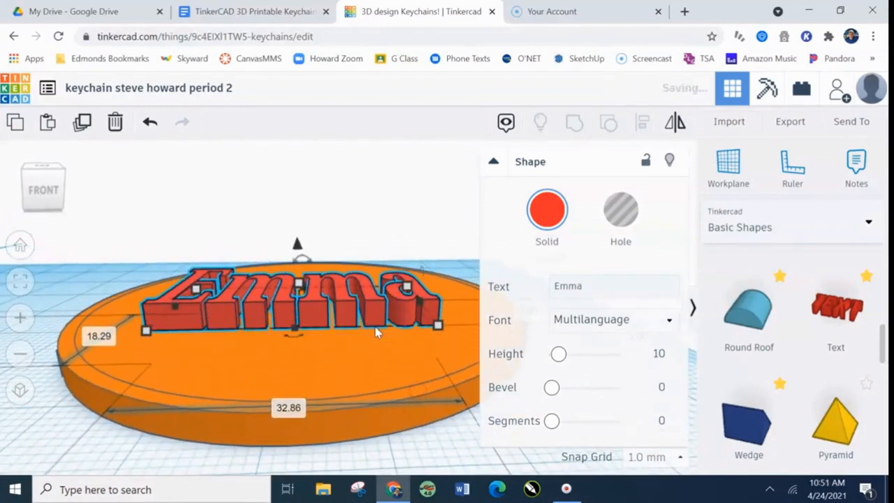
# Sink the name text partly into the orange base so its underside sits 1 mm above the workplane
pyautogui.moveTo(298, 284); pyautogui.dragTo(294, 322, button='right')
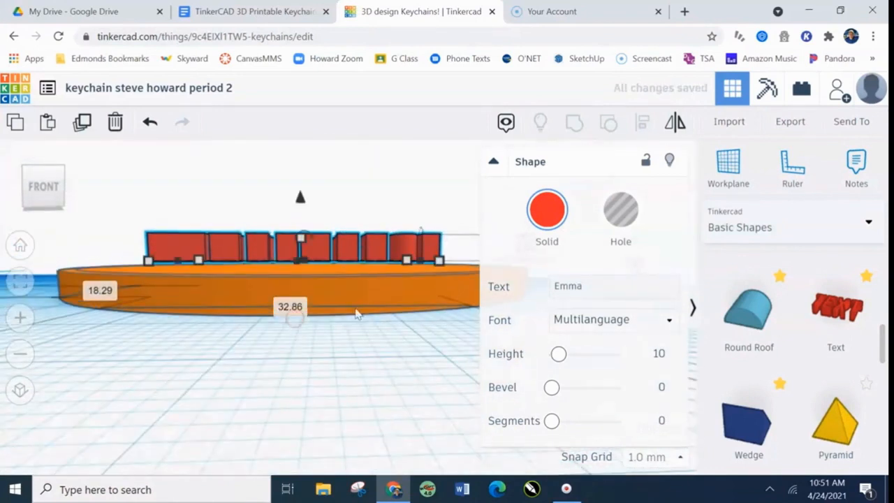
pyautogui.scroll(6, 417, 293)
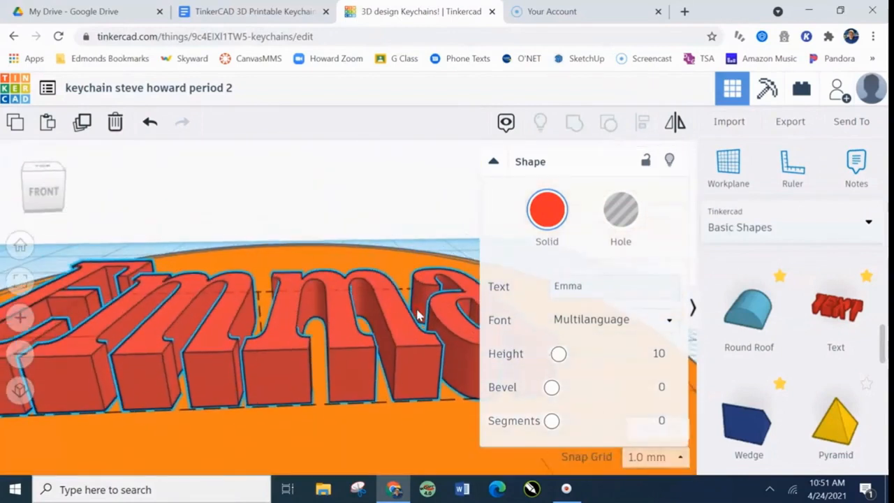
pyautogui.moveTo(417, 315); pyautogui.dragTo(417, 296, button='right')
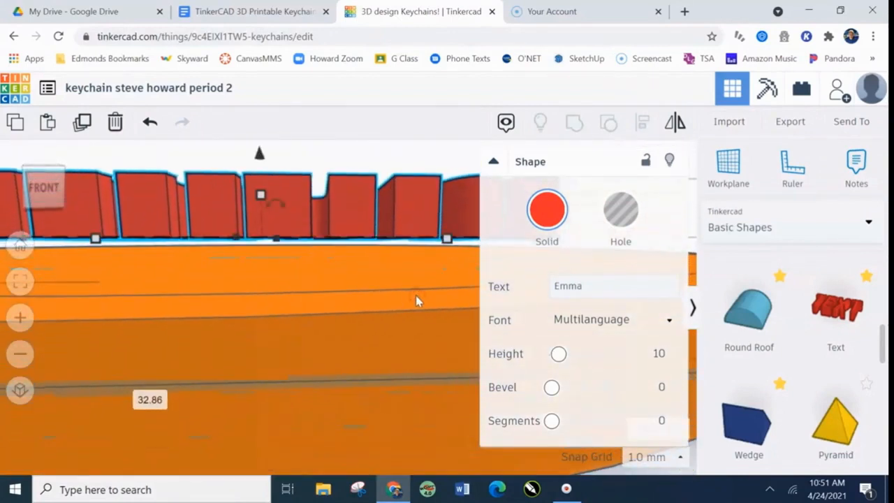
pyautogui.hotkey('ctrl', 'Down')
pyautogui.hotkey('ctrl', 'Down')
pyautogui.hotkey('ctrl', 'Down')
pyautogui.hotkey('ctrl', 'Down')
pyautogui.hotkey('ctrl', 'Down')
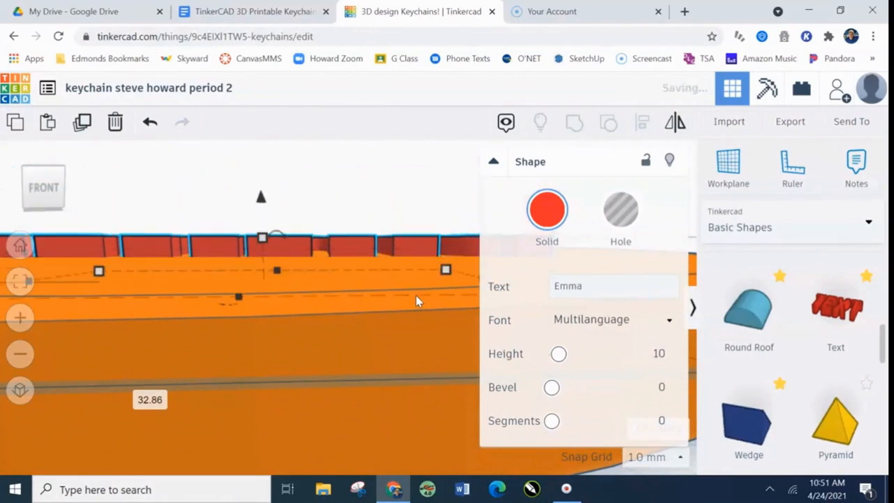
# Nudge the name text one step to the right on the round base and deselect it
pyautogui.moveTo(375, 299); pyautogui.dragTo(393, 389, button='right')
pyautogui.scroll(-2, 411, 359)
pyautogui.moveTo(410, 359); pyautogui.dragTo(423, 430, button='right')
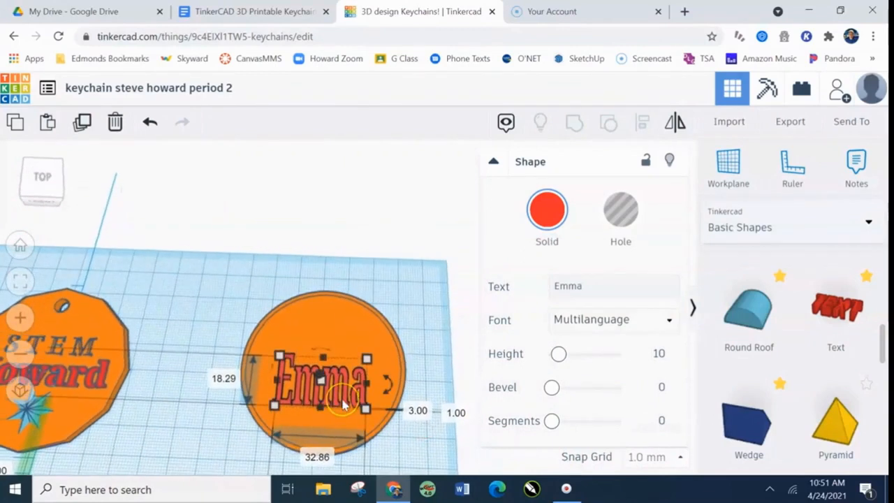
pyautogui.press('Right')
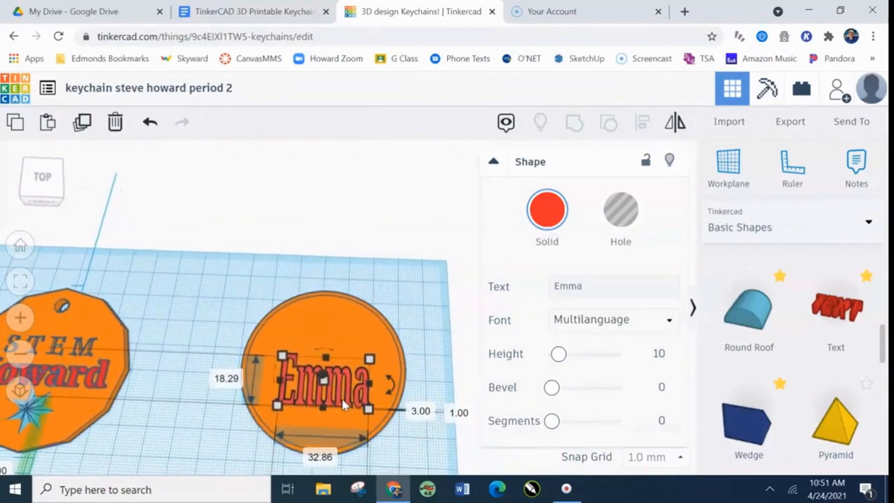
pyautogui.click(292, 244)
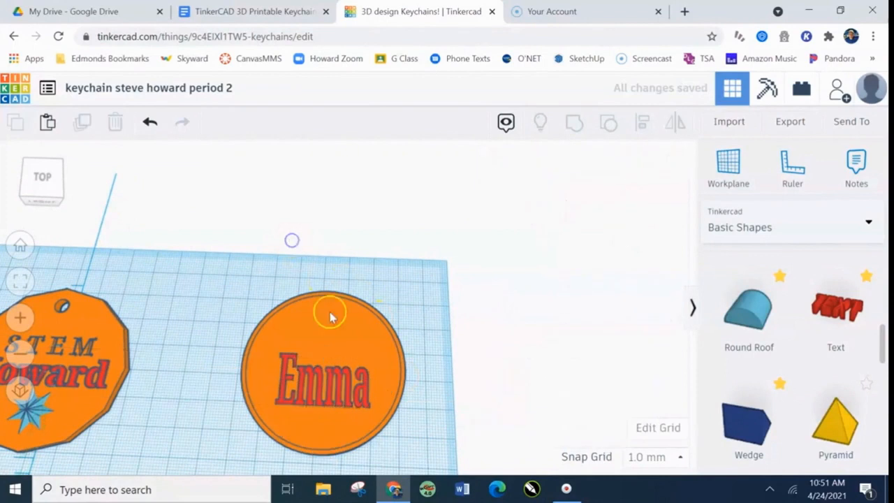
# Add a hole cylinder to the design and place it behind the gap between the two keychains
pyautogui.moveTo(419, 439)
pyautogui.mouseDown(button='right')
pyautogui.moveTo(431, 363)
pyautogui.moveTo(421, 327)
pyautogui.moveTo(427, 432)
pyautogui.mouseUp(button='right')
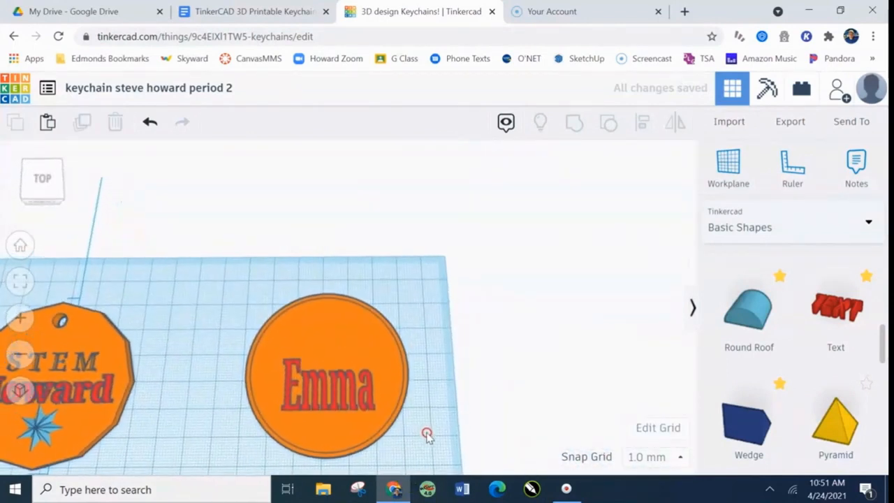
pyautogui.moveTo(166, 360); pyautogui.dragTo(169, 354, button='right')
pyautogui.moveTo(169, 354); pyautogui.dragTo(337, 303, button='middle')
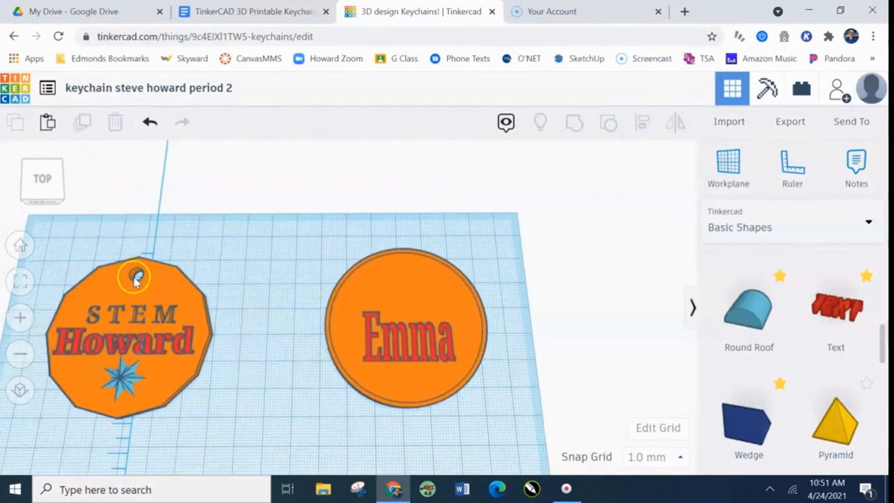
pyautogui.scroll(5, 861, 343)
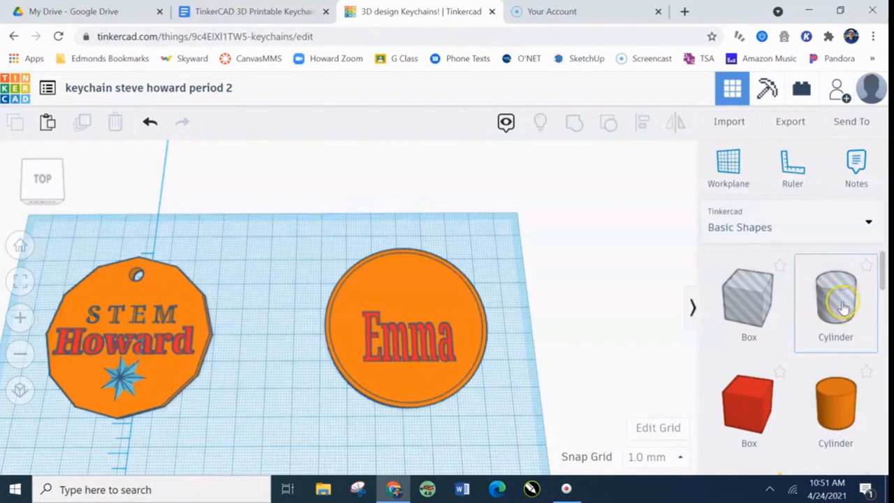
pyautogui.moveTo(770, 311); pyautogui.dragTo(456, 204)
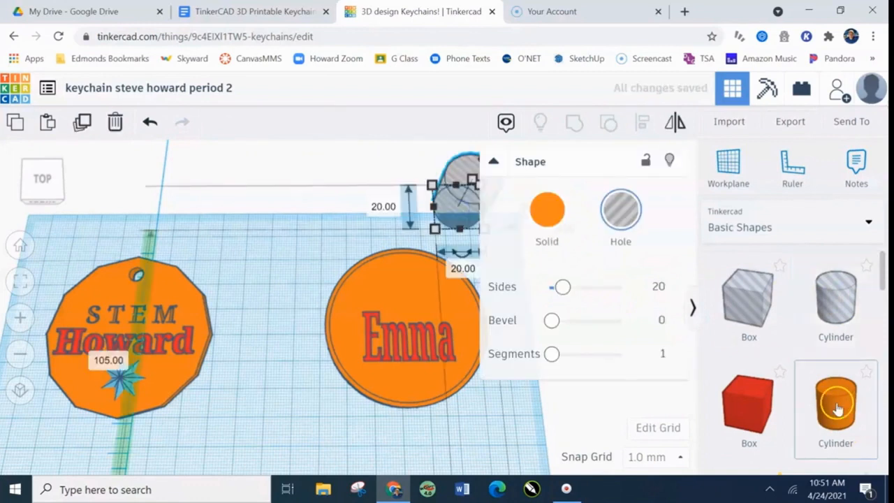
pyautogui.moveTo(463, 210); pyautogui.dragTo(293, 219)
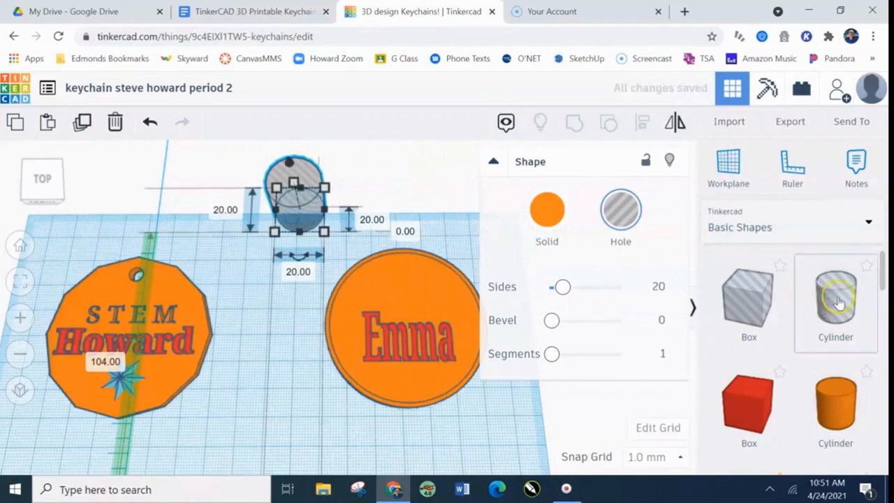
# Check the required hole size in the keychain instructions document and set the hole cylinder's length and width to 4 mm
pyautogui.moveTo(266, 339); pyautogui.dragTo(292, 277, button='right')
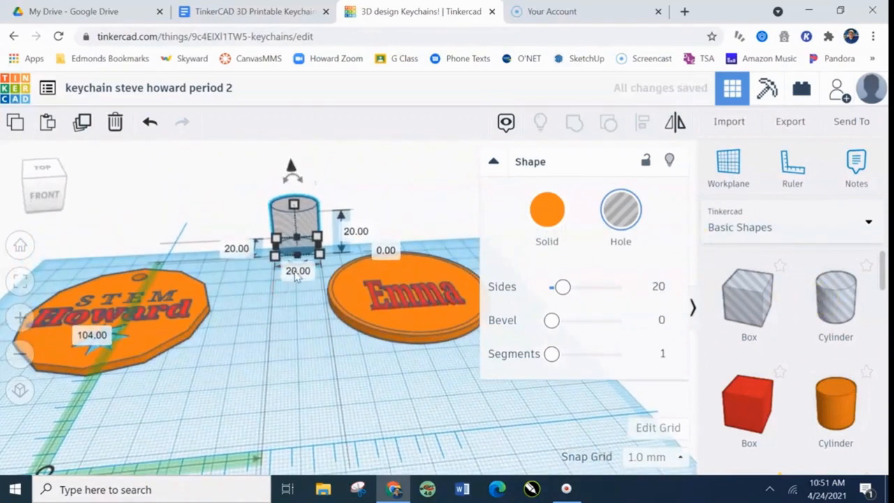
pyautogui.click(234, 11)
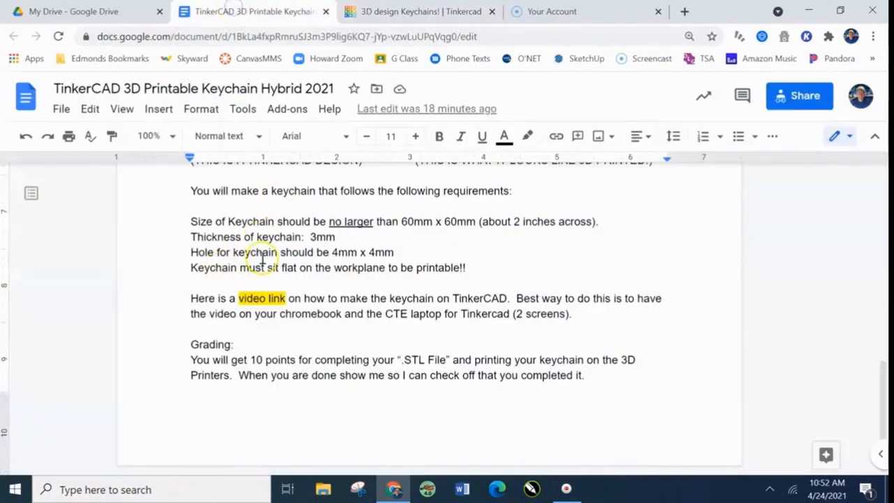
pyautogui.click(433, 12)
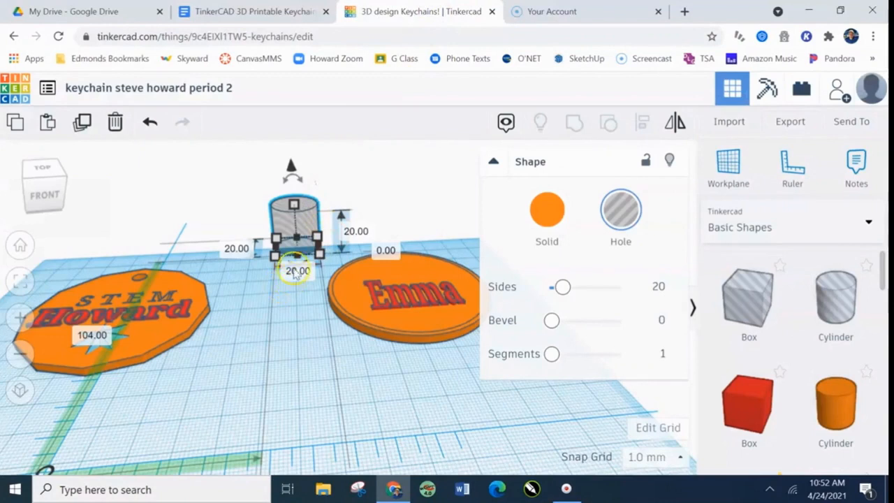
pyautogui.click(235, 250)
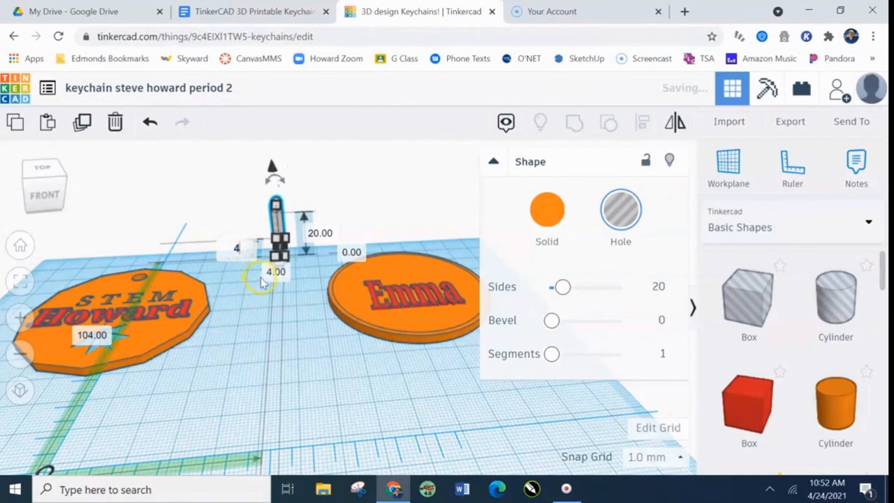
pyautogui.press('Return')
# Move the 4 mm hole cylinder onto the round orange base, above the middle of the name text
pyautogui.moveTo(291, 315); pyautogui.dragTo(290, 340, button='right')
pyautogui.moveTo(274, 222); pyautogui.dragTo(413, 258)
pyautogui.moveTo(462, 417); pyautogui.dragTo(409, 443, button='right')
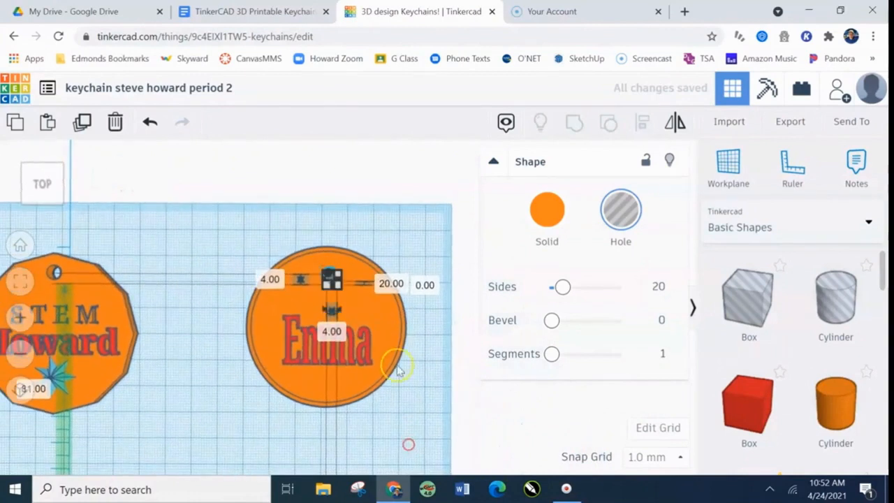
pyautogui.scroll(3, 395, 338)
pyautogui.scroll(2, 400, 330)
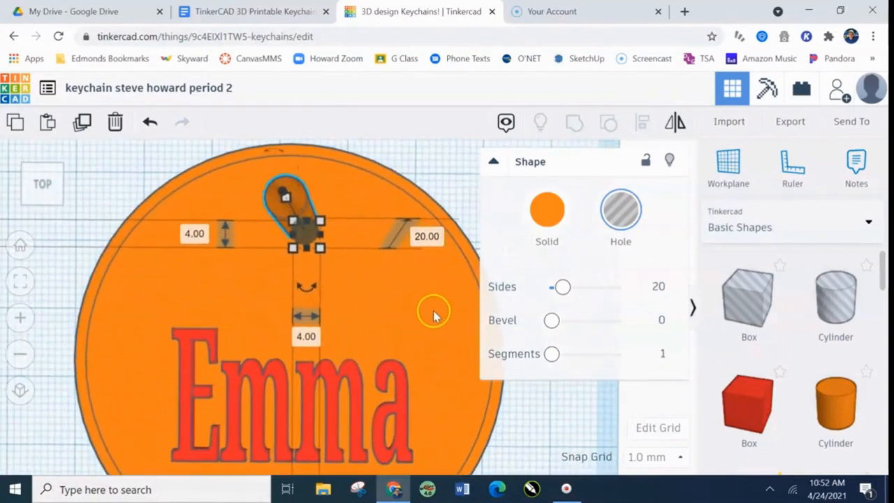
# Nudge the hole cylinder closer to the round base's upper rim and slightly to the left
pyautogui.press('Up')
pyautogui.press('Up')
pyautogui.press('Up')
pyautogui.press('Up')
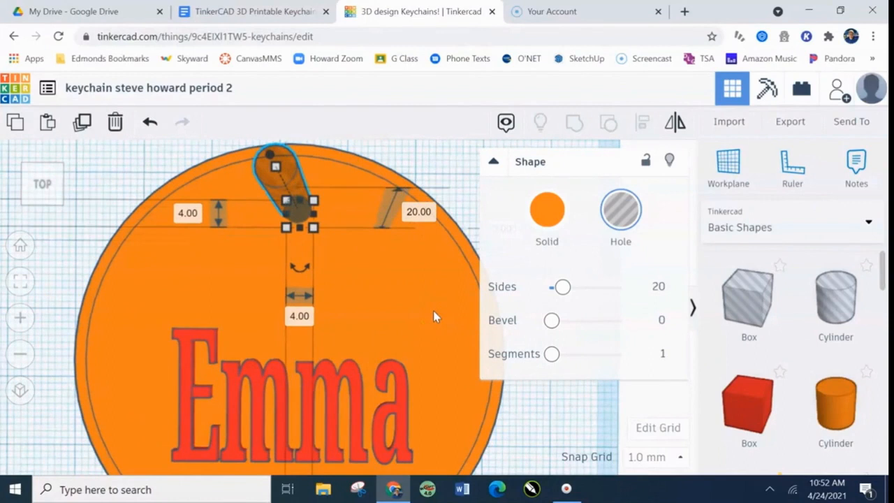
pyautogui.press('Up')
pyautogui.press('Left')
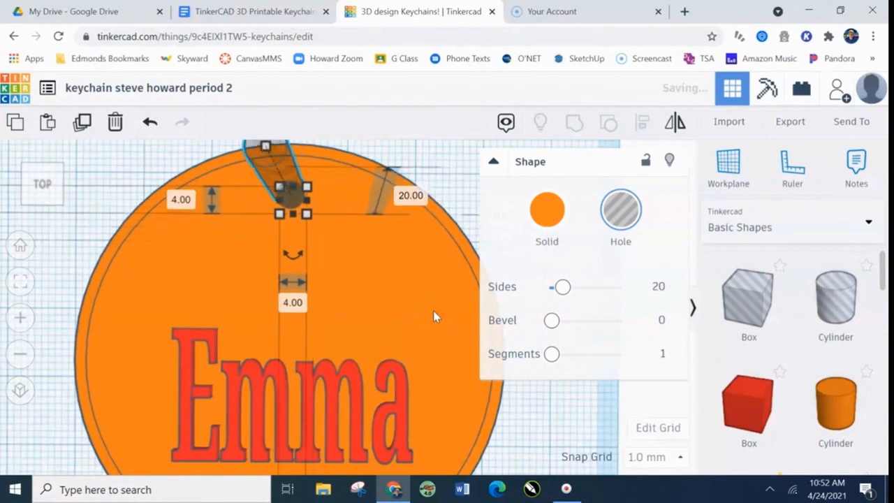
# Nudge the hole cylinder up to the round base's rim, and bring it back down to sit just inside the edge
pyautogui.click(381, 310)
pyautogui.moveTo(380, 310); pyautogui.dragTo(497, 400, button='middle')
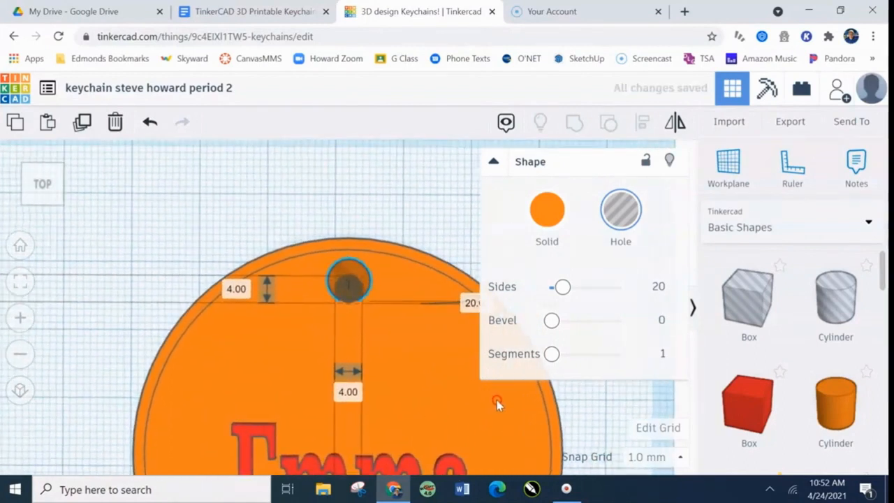
pyautogui.press('Up')
pyautogui.press('Up')
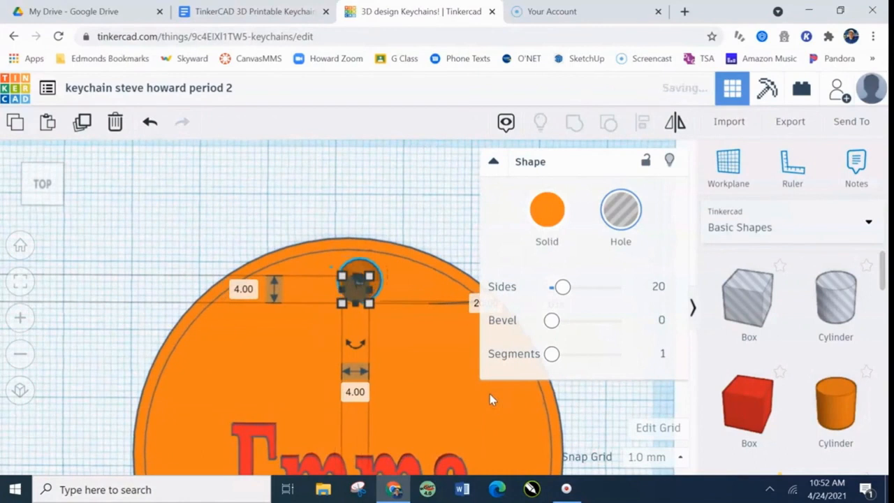
pyautogui.press('Up')
pyautogui.press('Up')
pyautogui.press('Up')
pyautogui.press('Up')
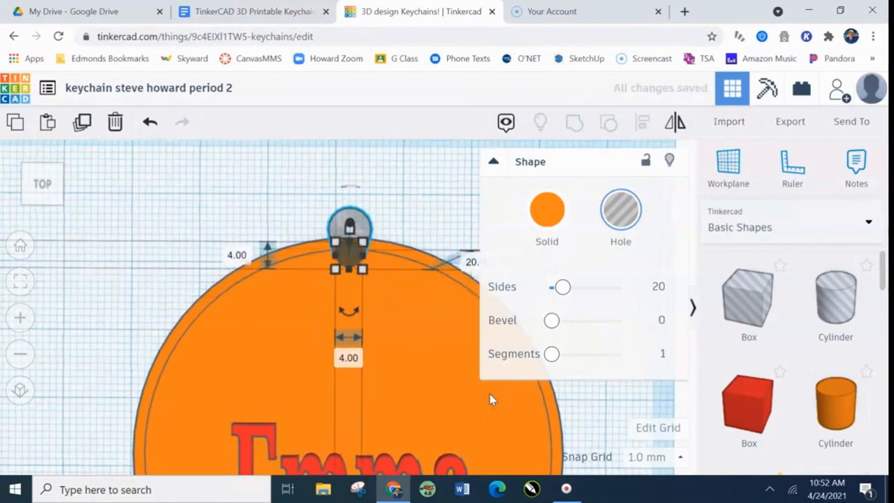
pyautogui.press('Down')
pyautogui.press('Down')
pyautogui.press('Down')
pyautogui.press('Down')
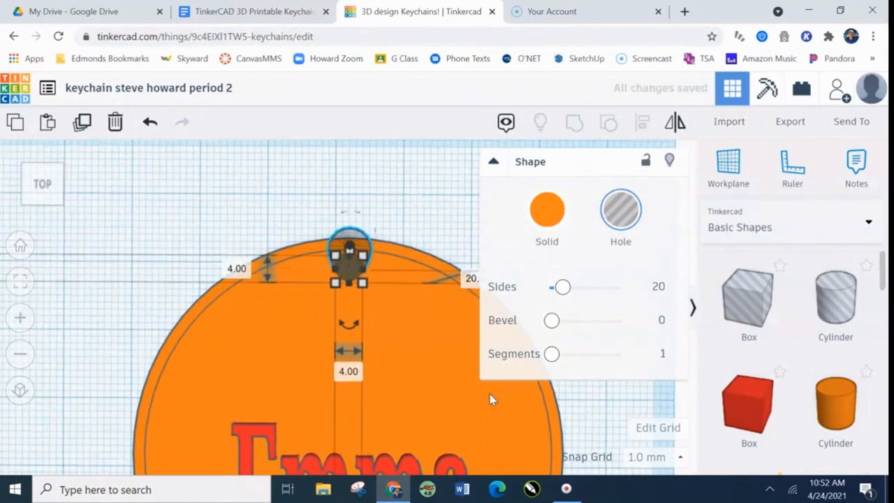
# Nudge the hole cylinder about 2 mm further inward from the round base's rim
pyautogui.press('Up')
pyautogui.press('Up')
pyautogui.press('Up')
pyautogui.press('Up')
pyautogui.press('Up')
pyautogui.press('Up')
pyautogui.press('Up')
pyautogui.press('Up')
pyautogui.press('Up')
pyautogui.press('Up')
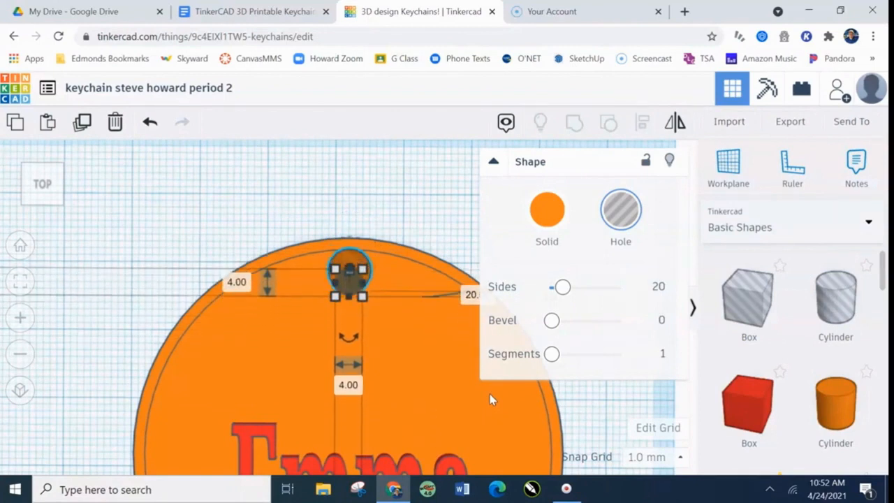
pyautogui.click(429, 225)
pyautogui.moveTo(580, 382); pyautogui.dragTo(559, 293, button='right')
pyautogui.scroll(-4, 658, 290)
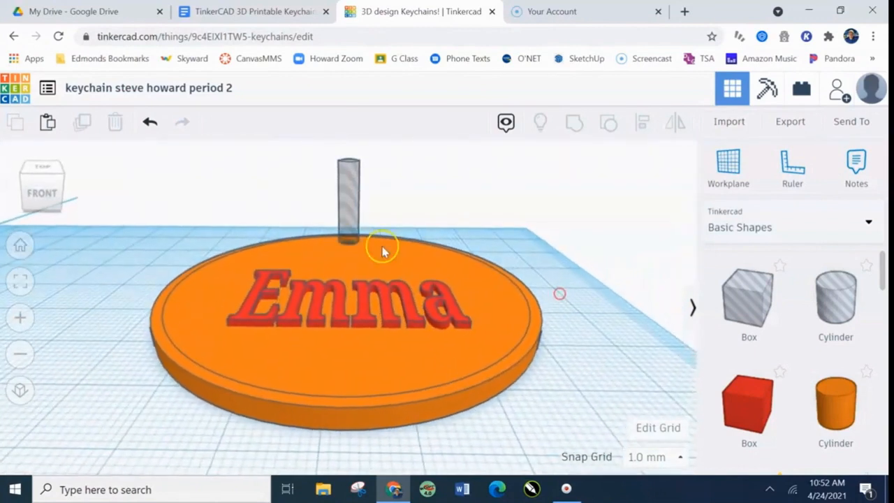
# Lower the hole cylinder 7 mm so it passes completely through the round base
pyautogui.click(349, 197)
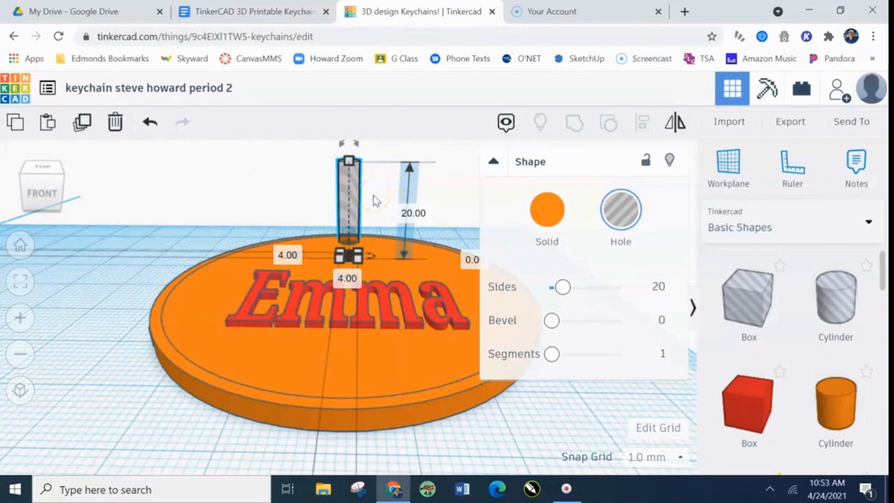
pyautogui.hotkey('ctrl', 'Down')
pyautogui.hotkey('ctrl', 'Down')
pyautogui.hotkey('ctrl', 'Down')
pyautogui.hotkey('ctrl', 'Down')
pyautogui.hotkey('ctrl', 'Down')
pyautogui.hotkey('ctrl', 'Down')
pyautogui.hotkey('ctrl', 'Down')
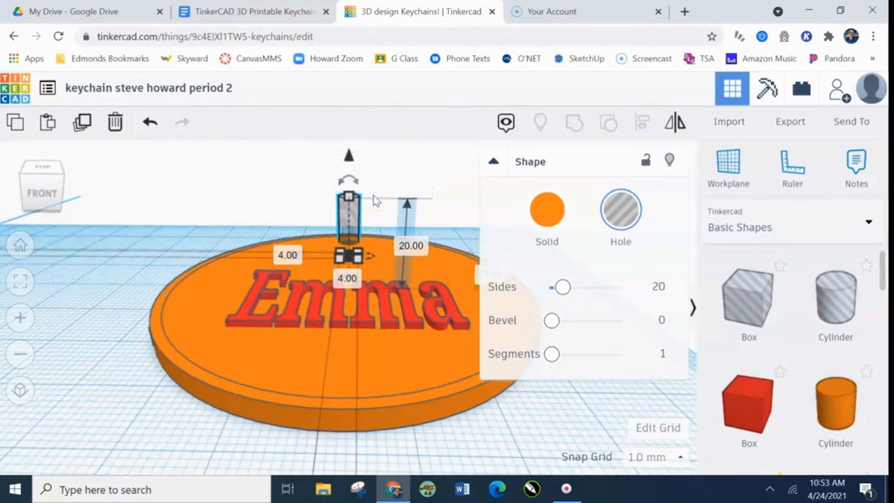
pyautogui.moveTo(504, 427); pyautogui.dragTo(535, 414, button='right')
pyautogui.click(507, 416)
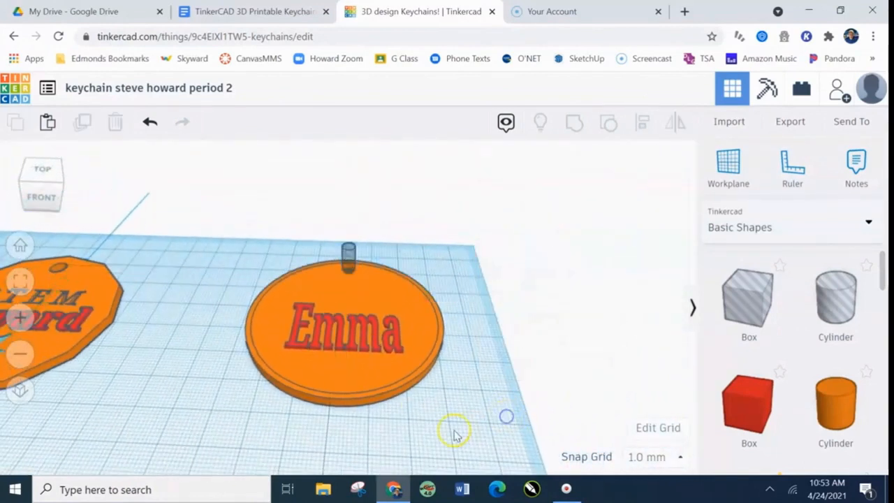
# Group the round base, name text and hole cylinder into one shape, and inspect the cut hole from underneath
pyautogui.moveTo(430, 412); pyautogui.dragTo(442, 441, button='right')
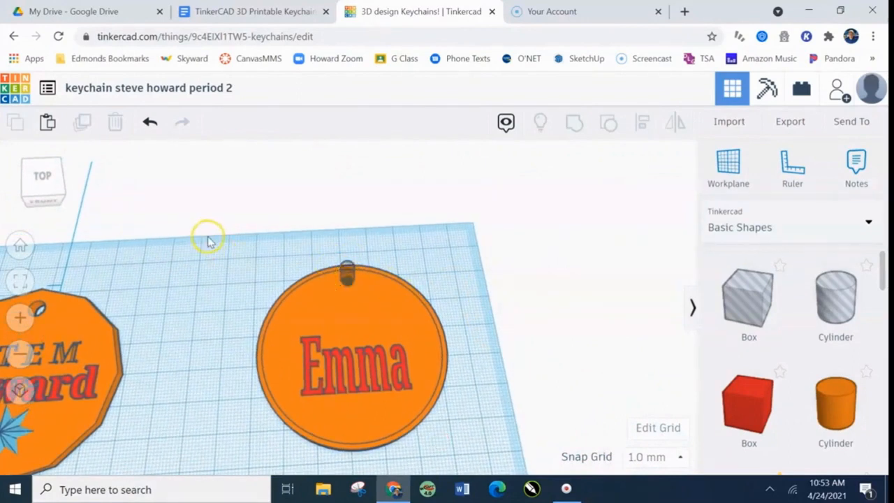
pyautogui.scroll(-3, 208, 241)
pyautogui.moveTo(229, 246); pyautogui.dragTo(468, 434)
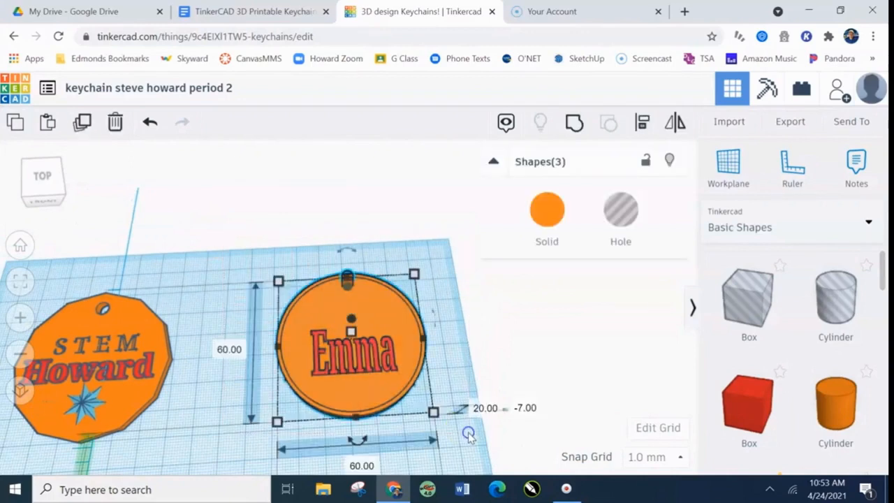
pyautogui.click(573, 125)
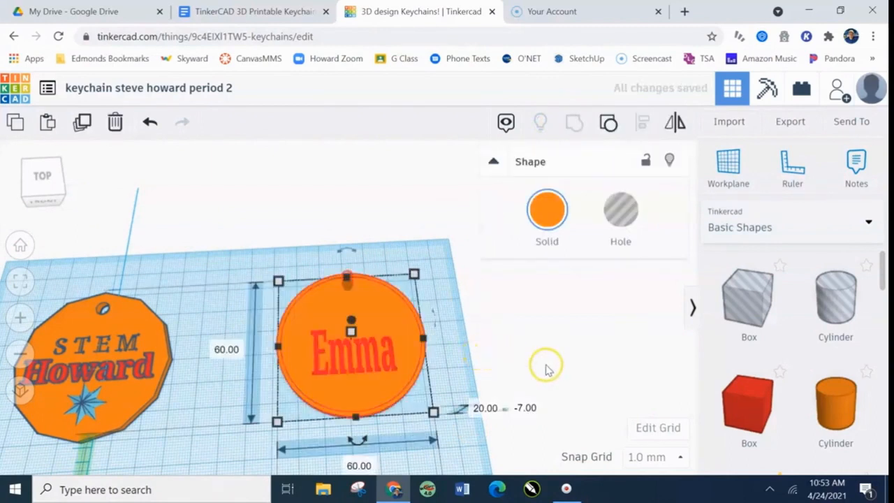
pyautogui.moveTo(472, 340); pyautogui.dragTo(460, 192, button='right')
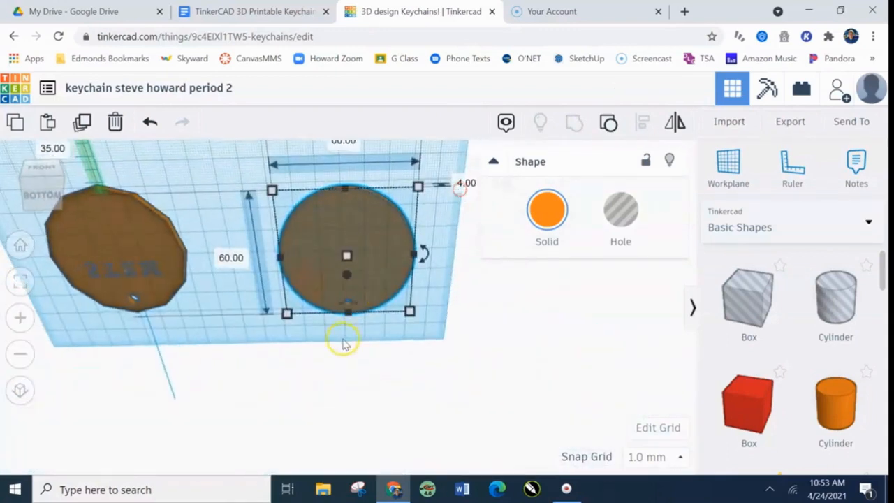
pyautogui.scroll(5, 346, 339)
pyautogui.scroll(2, 356, 329)
pyautogui.scroll(-3, 363, 325)
pyautogui.moveTo(375, 323); pyautogui.dragTo(476, 419, button='right')
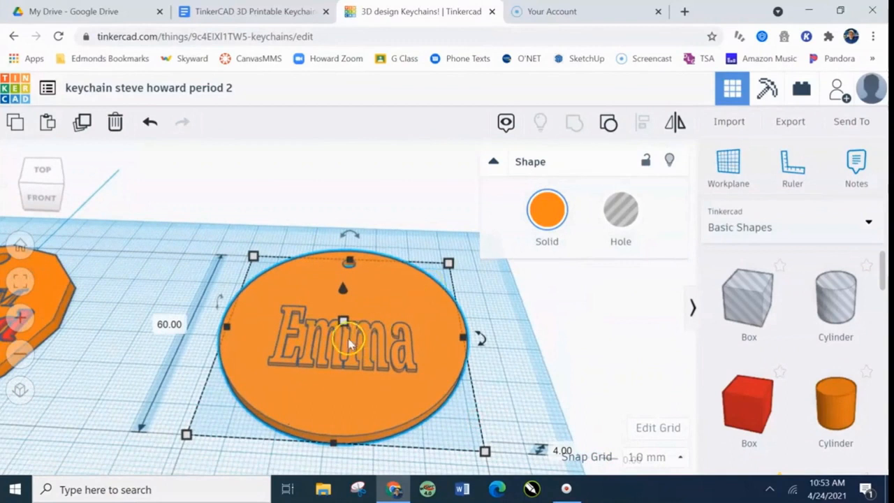
# Turn on the Multicolor option for the grouped keychain so its parts keep their individual colors
pyautogui.moveTo(147, 311); pyautogui.dragTo(479, 303, button='middle')
pyautogui.moveTo(232, 339); pyautogui.dragTo(289, 275, button='middle')
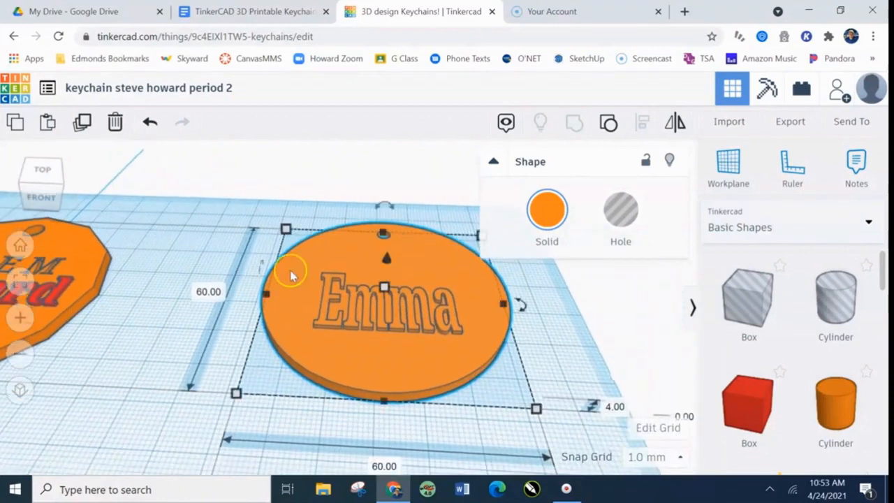
pyautogui.click(544, 218)
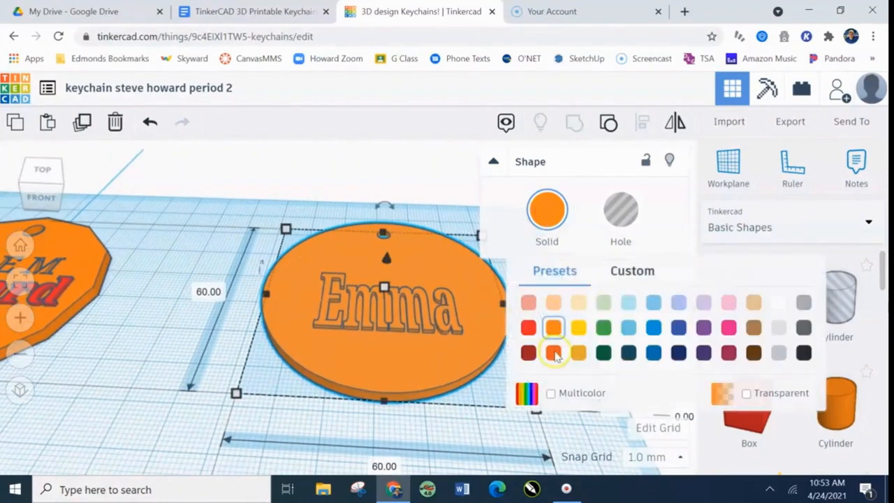
pyautogui.click(551, 393)
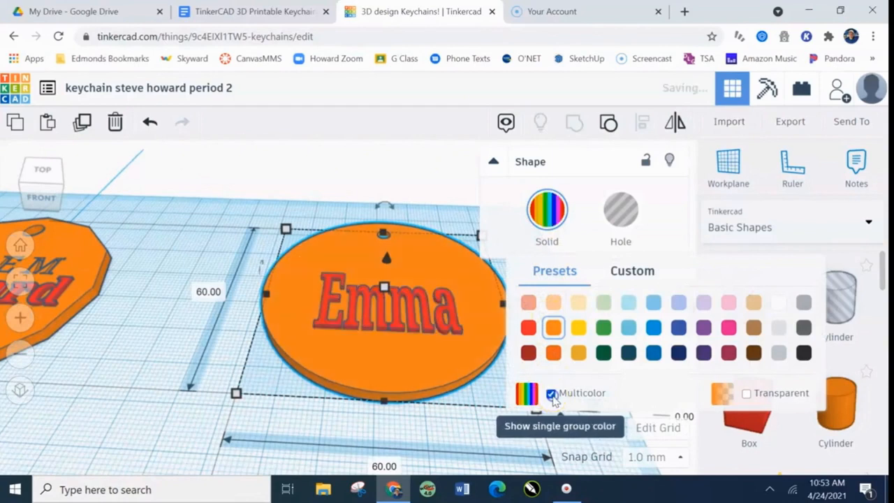
pyautogui.click(134, 361)
pyautogui.scroll(-3, 525, 392)
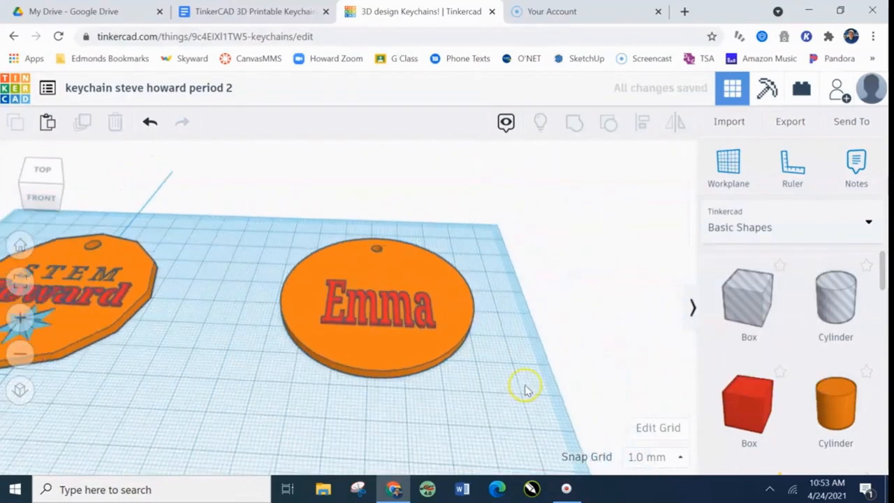
pyautogui.moveTo(516, 388); pyautogui.dragTo(519, 427, button='right')
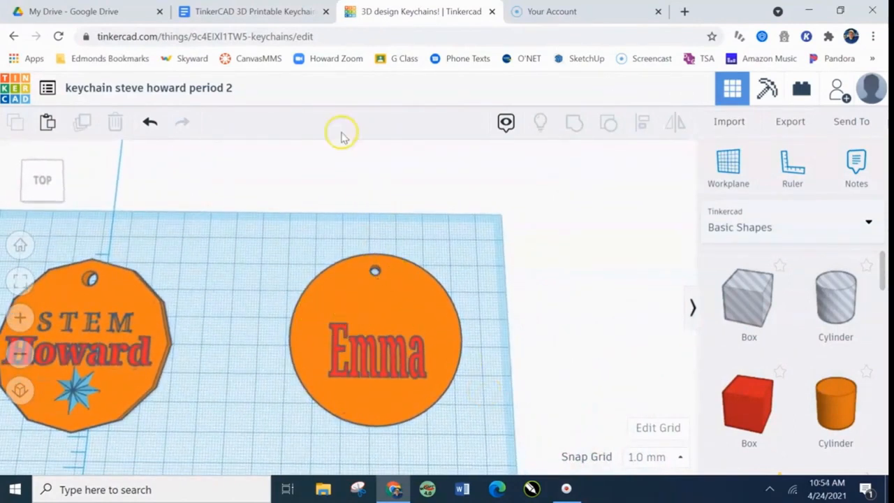
# Check the example keychain pictures in the instructions document, and return to the Tinkercad design
pyautogui.click(264, 17)
pyautogui.scroll(5, 386, 214)
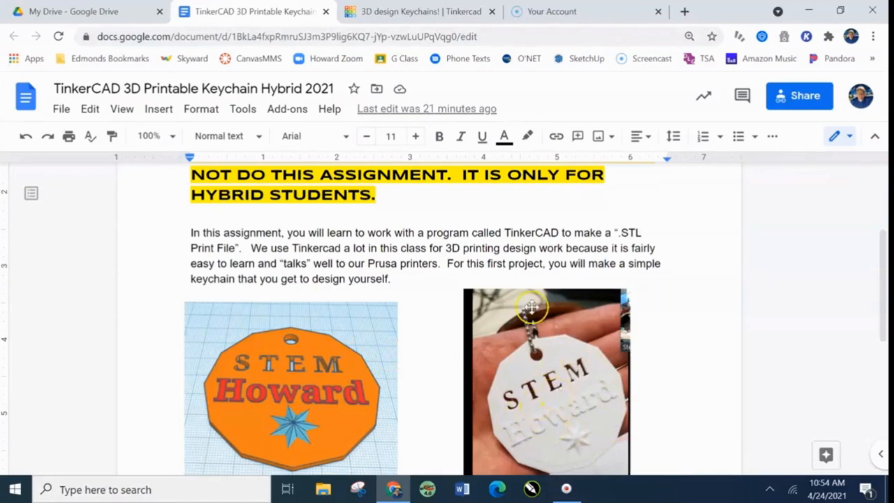
pyautogui.click(430, 14)
pyautogui.scroll(-3, 427, 269)
pyautogui.scroll(3, 397, 372)
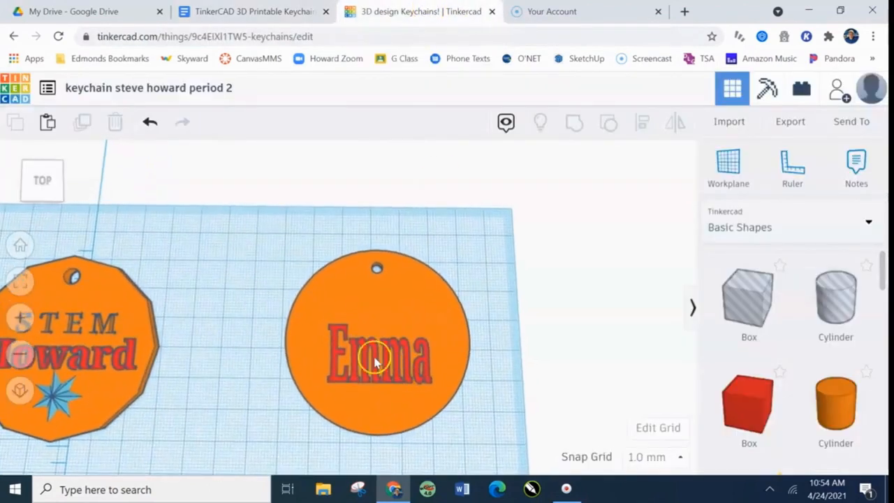
pyautogui.moveTo(343, 373); pyautogui.dragTo(426, 361, button='middle')
pyautogui.moveTo(528, 413)
pyautogui.mouseDown(button='right')
pyautogui.moveTo(518, 325)
pyautogui.moveTo(516, 403)
pyautogui.mouseUp(button='right')
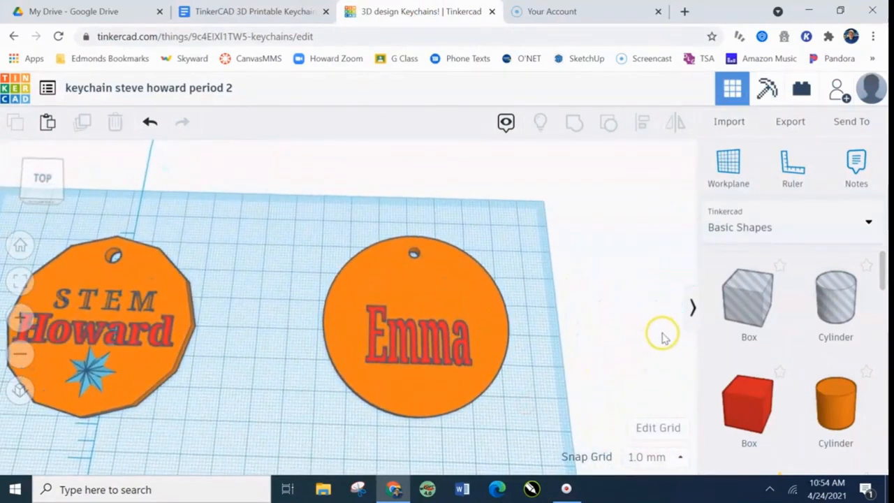
# Place a heart from the basic shapes between the two keychains and scale it proportionally to about 18 x 17 mm
pyautogui.scroll(-8, 794, 329)
pyautogui.scroll(-4, 791, 315)
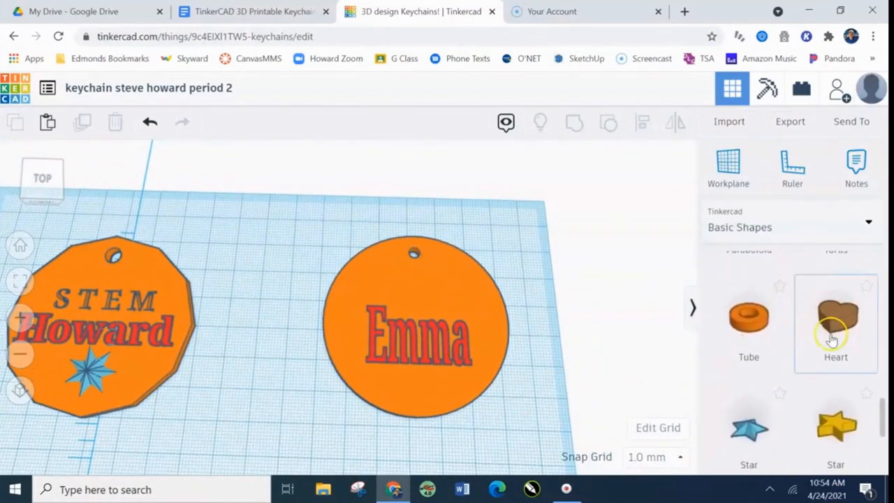
pyautogui.moveTo(836, 307); pyautogui.dragTo(261, 238)
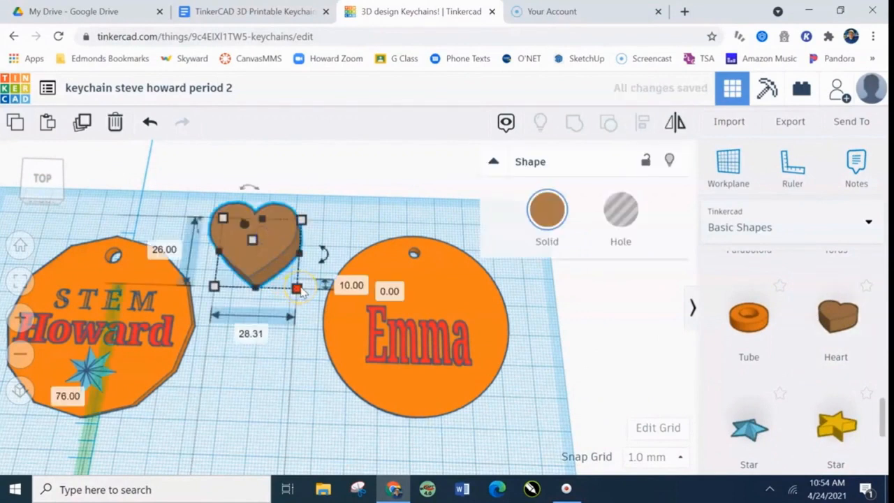
pyautogui.moveTo(300, 292); pyautogui.dragTo(273, 252)
pyautogui.moveTo(285, 322); pyautogui.dragTo(289, 291, button='right')
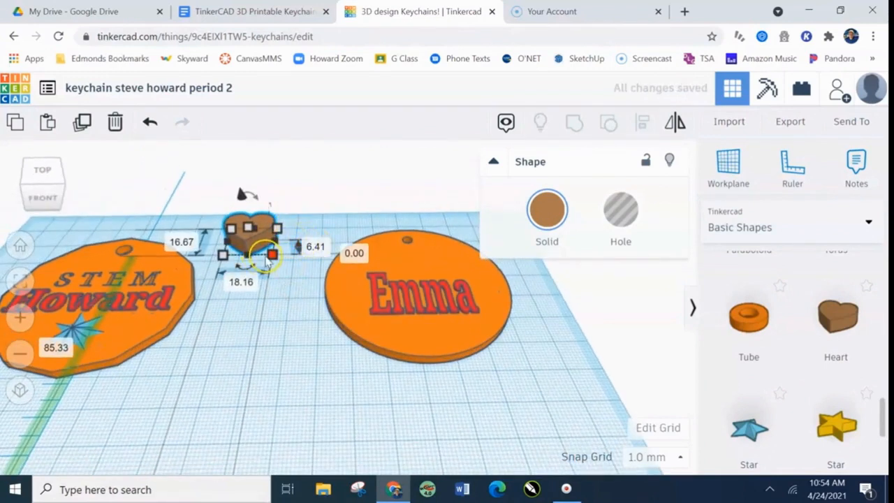
pyautogui.click(181, 251)
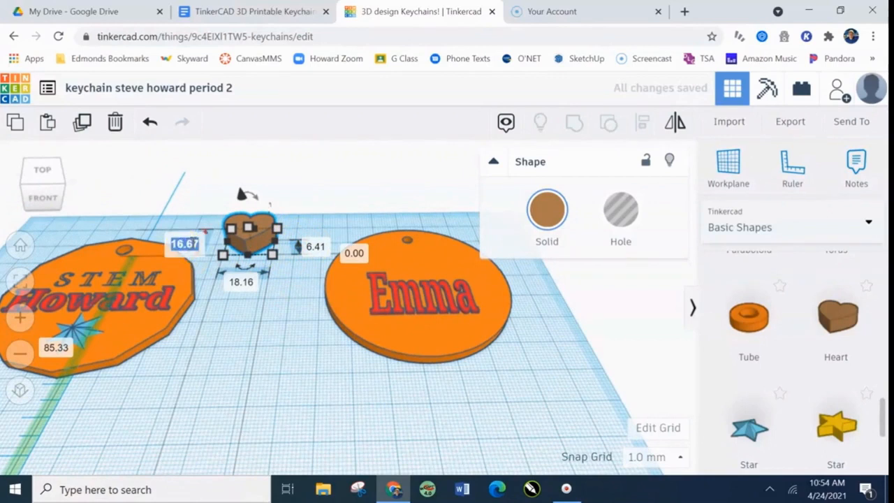
pyautogui.click(242, 231)
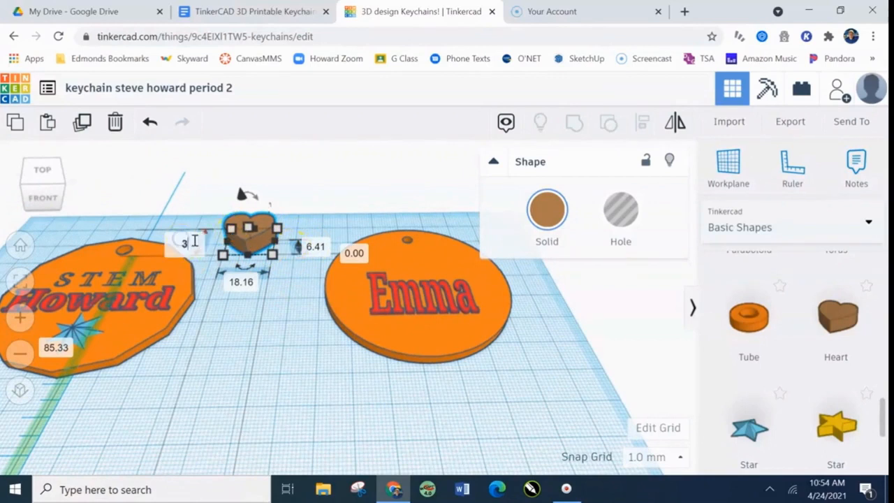
pyautogui.press('Return')
pyautogui.click(244, 283)
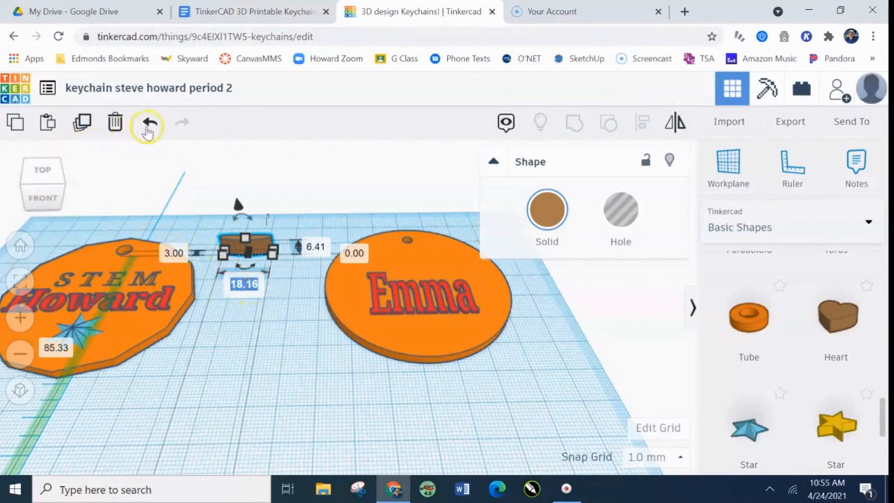
pyautogui.click(148, 123)
# Set the heart's height to 3 mm
pyautogui.moveTo(308, 276); pyautogui.dragTo(313, 253, button='right')
pyautogui.scroll(5, 252, 241)
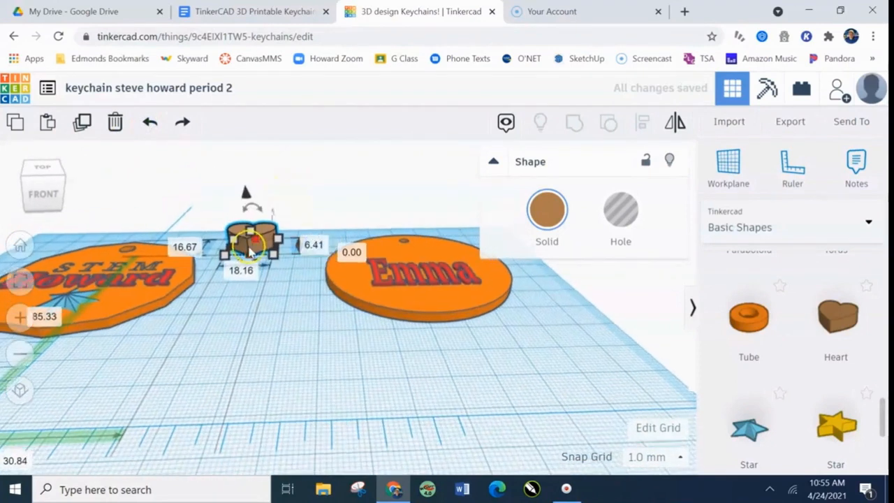
pyautogui.click(258, 188)
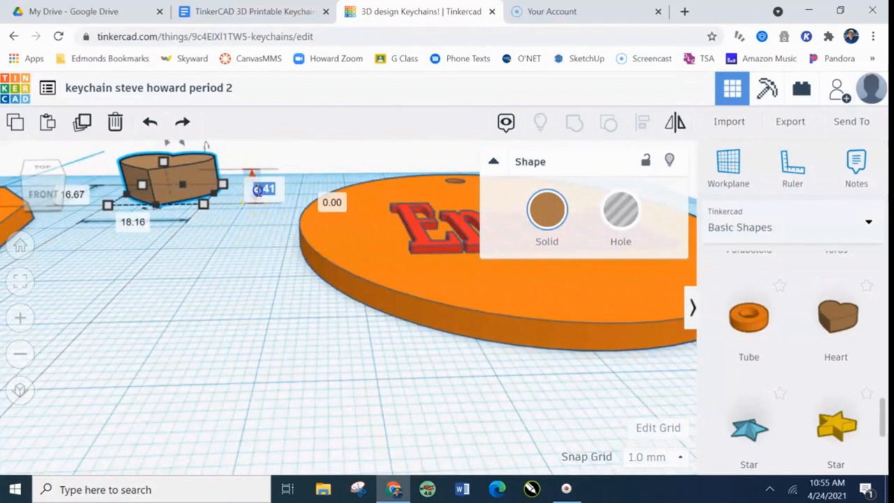
pyautogui.write('3')
pyautogui.press('Return')
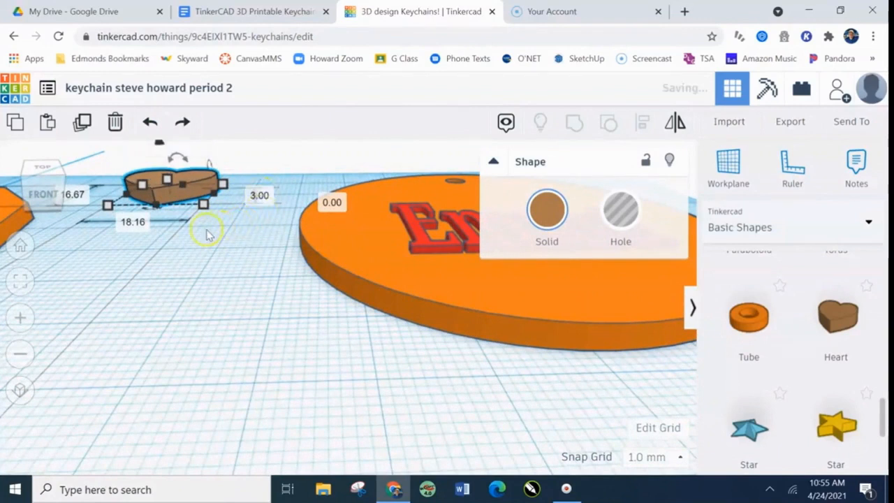
# Scale the heart down proportionally to about 13 x 12 x 2 mm and move it onto the round base, just below the name text
pyautogui.scroll(-4, 223, 271)
pyautogui.moveTo(234, 272); pyautogui.dragTo(234, 298, button='right')
pyautogui.moveTo(201, 207); pyautogui.dragTo(253, 353)
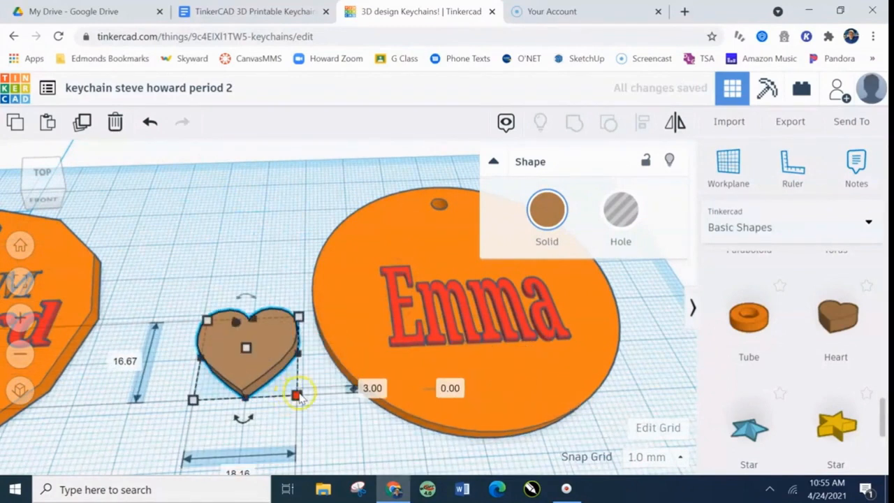
pyautogui.moveTo(297, 397); pyautogui.dragTo(499, 377)
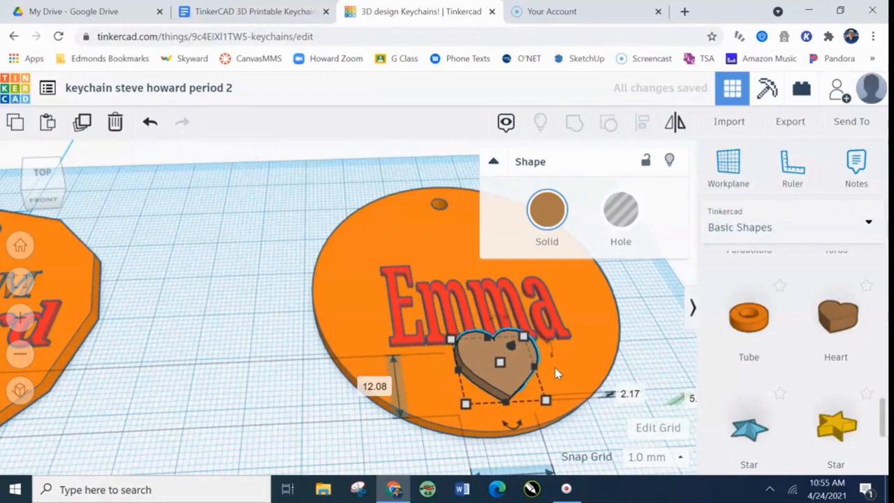
# Lower the heart so it sits partly sunk into the round base's surface, and deselect it
pyautogui.hotkey('ctrl', 'Down')
pyautogui.moveTo(638, 359); pyautogui.dragTo(628, 391, button='right')
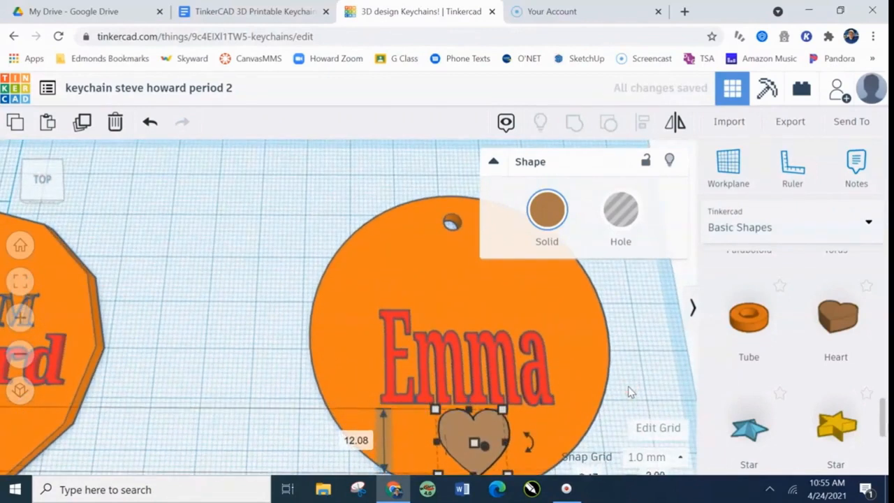
pyautogui.click(160, 307)
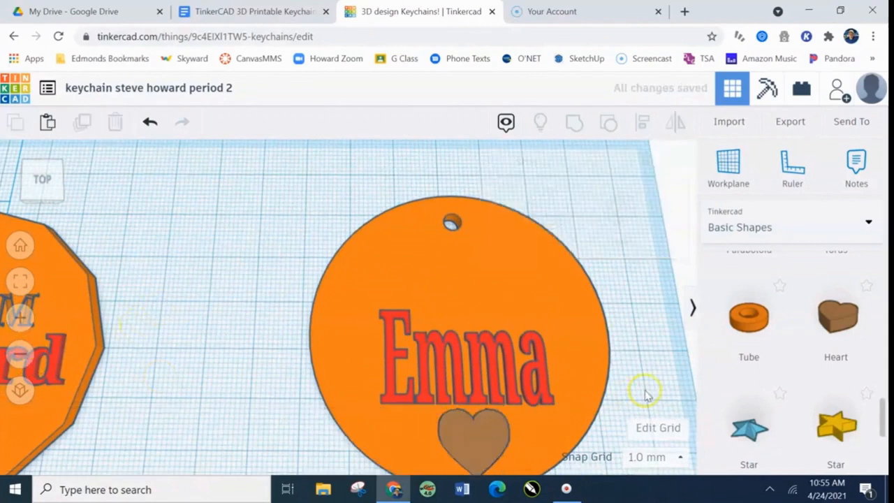
pyautogui.moveTo(643, 375); pyautogui.dragTo(619, 339, button='right')
# Raise the heart well above the round base's surface, and bring it back down by the same amount
pyautogui.click(465, 330)
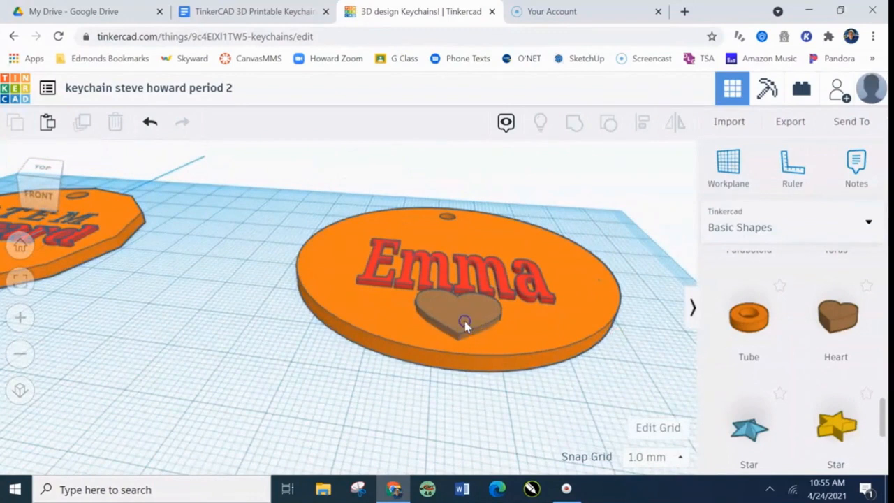
pyautogui.hotkey('ctrl', 'Up')
pyautogui.hotkey('ctrl', 'Up')
pyautogui.hotkey('ctrl', 'Up')
pyautogui.hotkey('ctrl', 'Up')
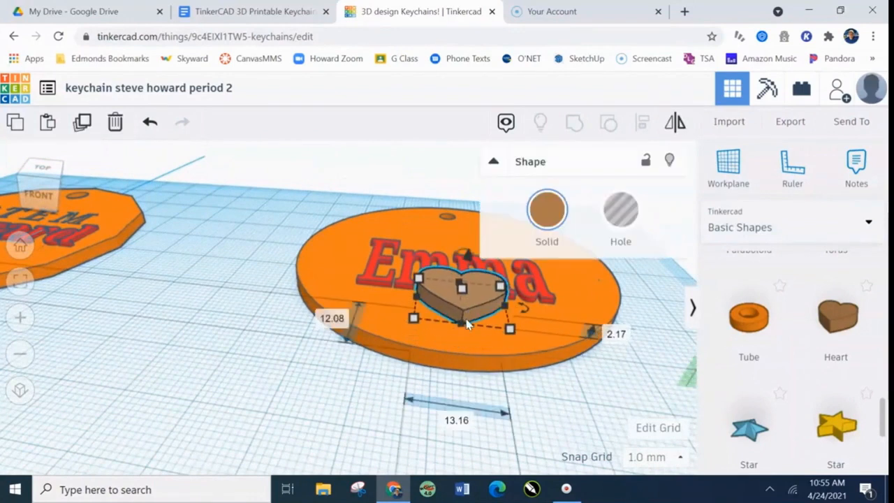
pyautogui.hotkey('ctrl', 'Down')
pyautogui.hotkey('ctrl', 'Down')
pyautogui.hotkey('ctrl', 'Down')
pyautogui.hotkey('ctrl', 'Down')
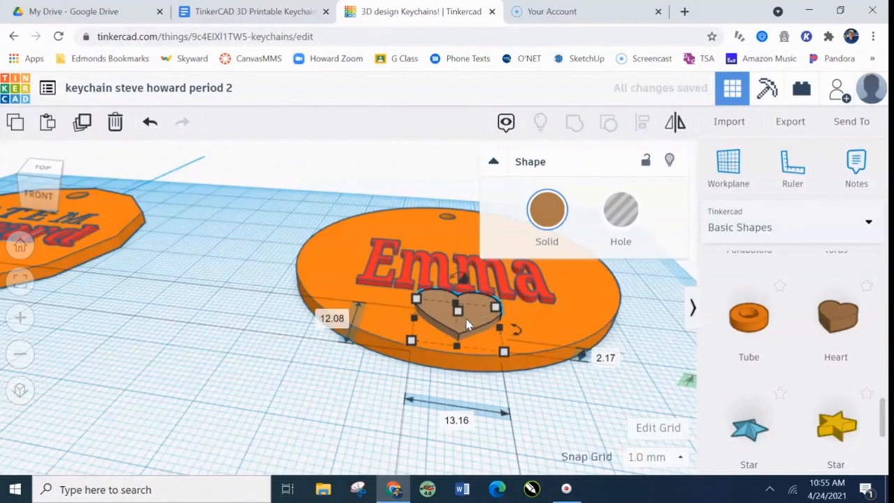
pyautogui.moveTo(637, 332); pyautogui.dragTo(645, 340, button='right')
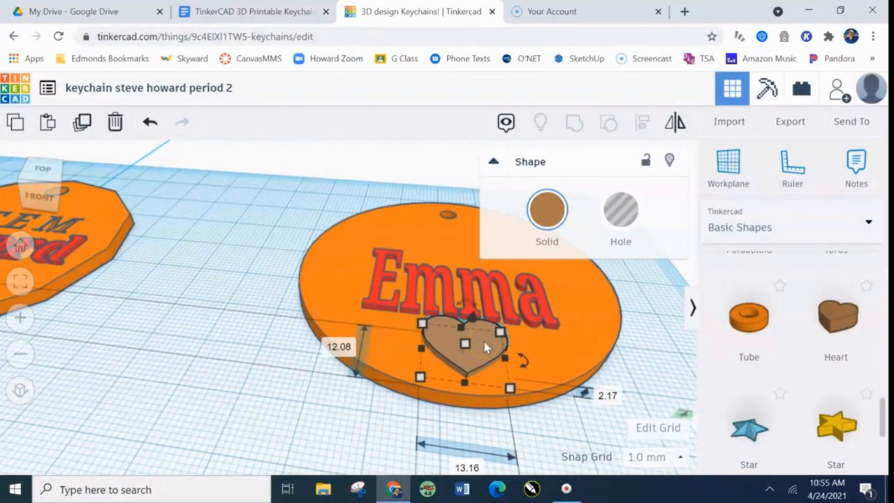
# Change the heart below the name text from a solid to a hole
pyautogui.click(551, 206)
pyautogui.click(620, 204)
pyautogui.click(621, 212)
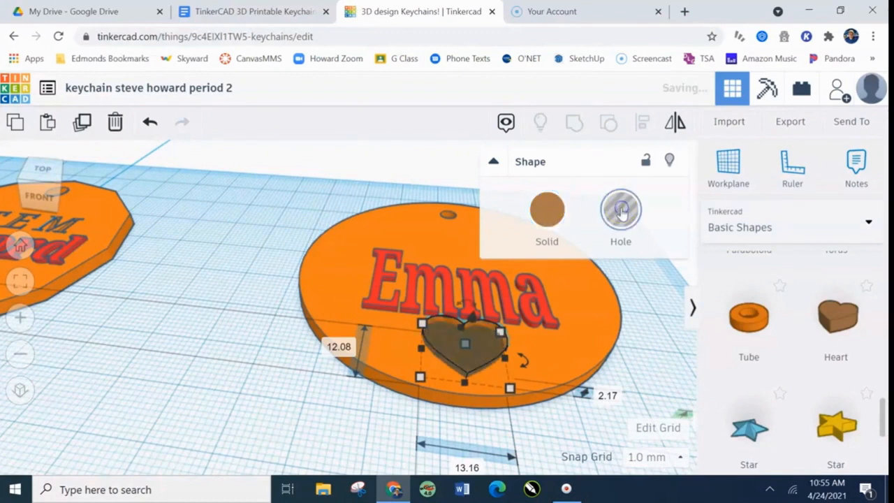
pyautogui.click(648, 339)
pyautogui.moveTo(649, 353); pyautogui.dragTo(619, 338, button='right')
pyautogui.click(463, 343)
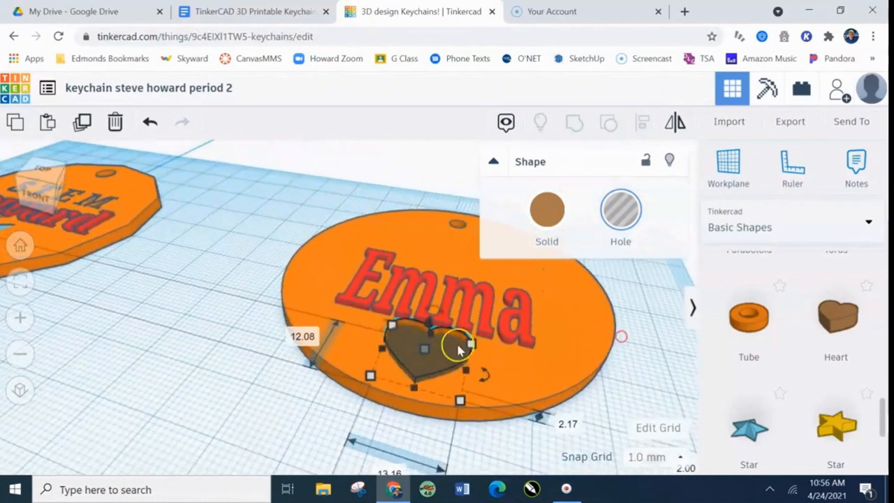
pyautogui.moveTo(521, 450); pyautogui.dragTo(519, 431, button='right')
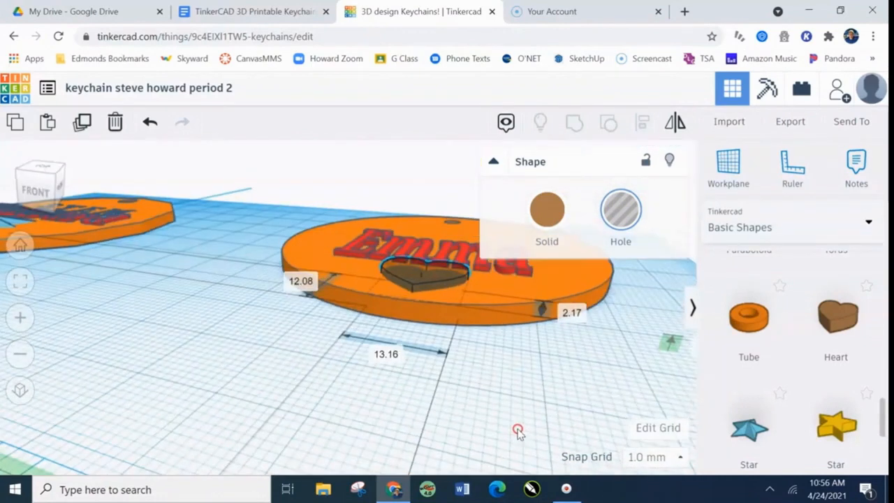
# Move the heart hole off the round base, set its height to 20 mm, and place it back below the name text
pyautogui.moveTo(428, 287); pyautogui.dragTo(342, 342)
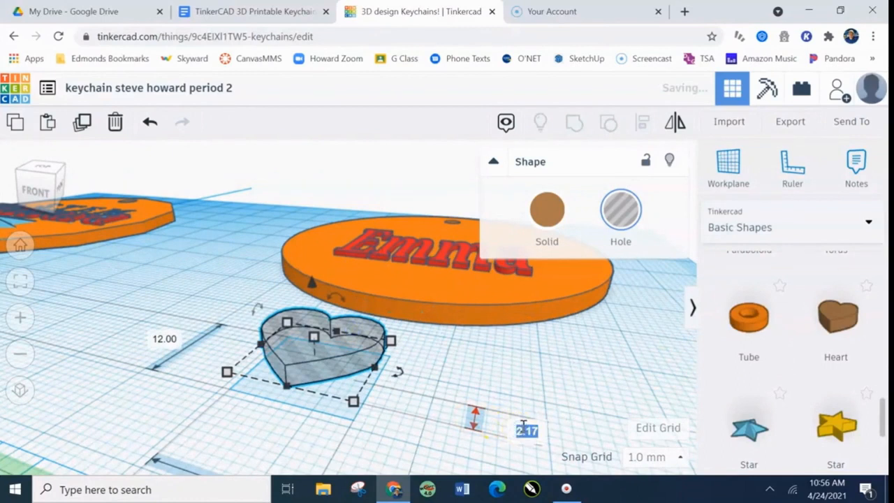
pyautogui.press('Return')
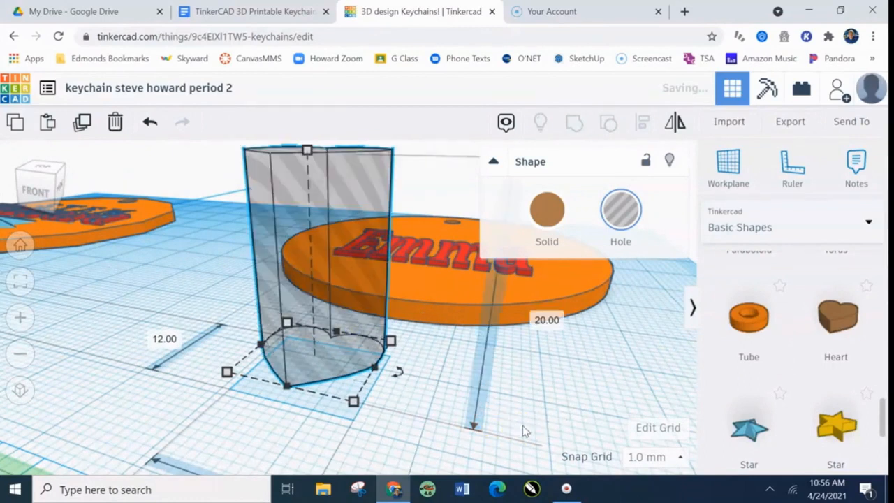
pyautogui.moveTo(360, 309); pyautogui.dragTo(445, 249)
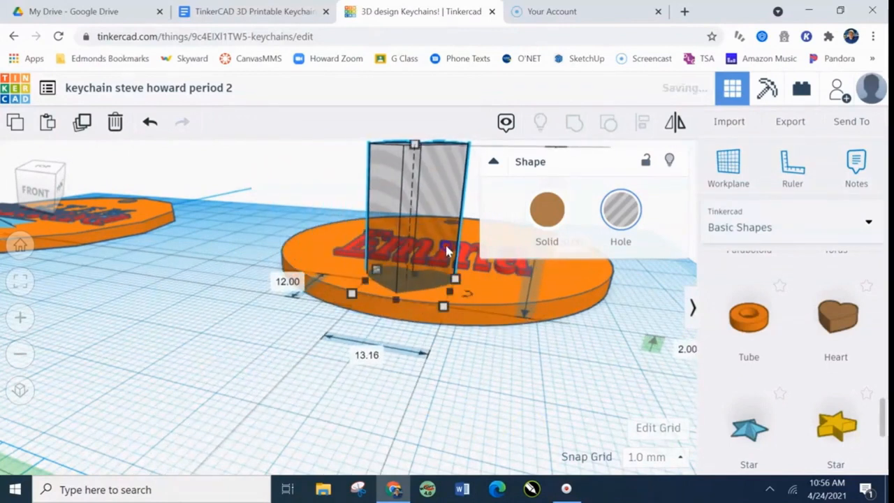
# Lower the tall heart hole to 5 mm below the workplane so it passes completely through the round base
pyautogui.press('d')
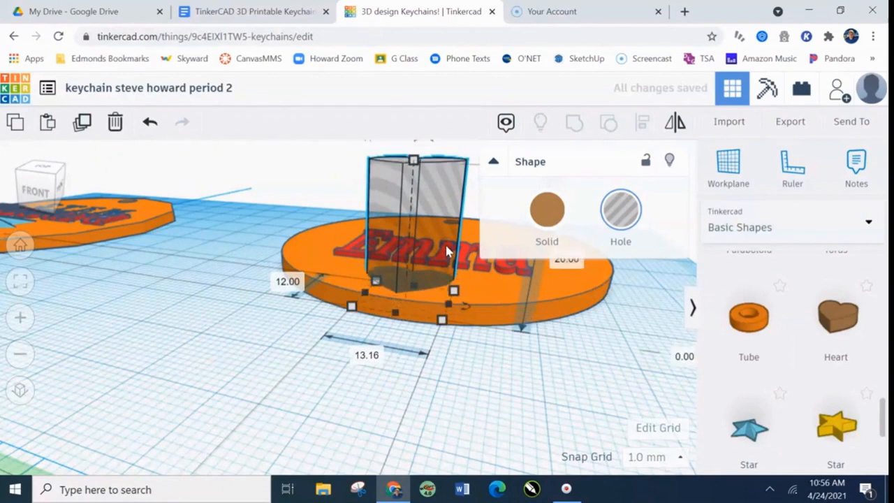
pyautogui.moveTo(320, 423); pyautogui.dragTo(344, 466, button='right')
pyautogui.click(269, 260)
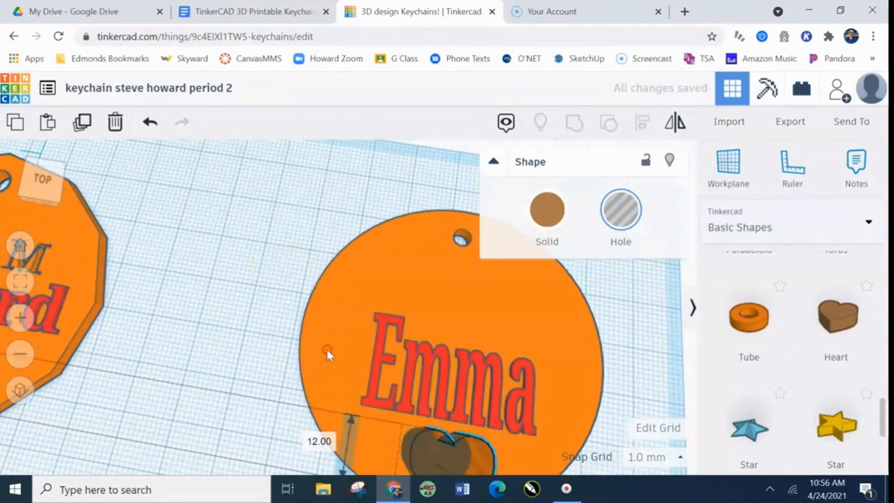
pyautogui.scroll(-5, 328, 355)
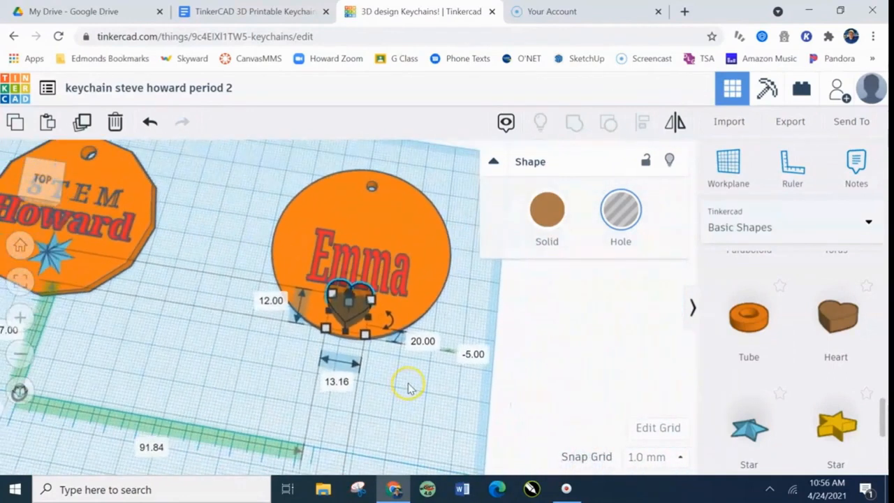
# Group the heart hole with the round keychain to cut a heart-shaped opening through the base
pyautogui.click(408, 383)
pyautogui.moveTo(420, 411); pyautogui.dragTo(444, 426, button='right')
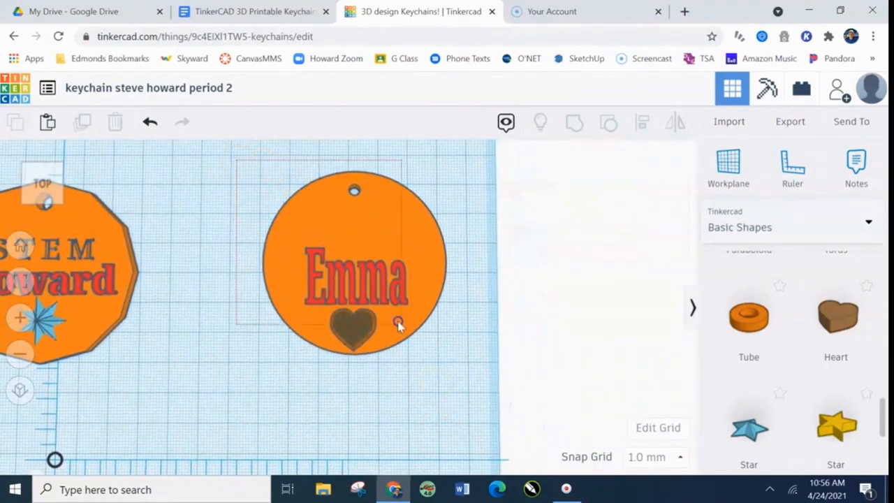
pyautogui.moveTo(462, 374); pyautogui.dragTo(462, 374)
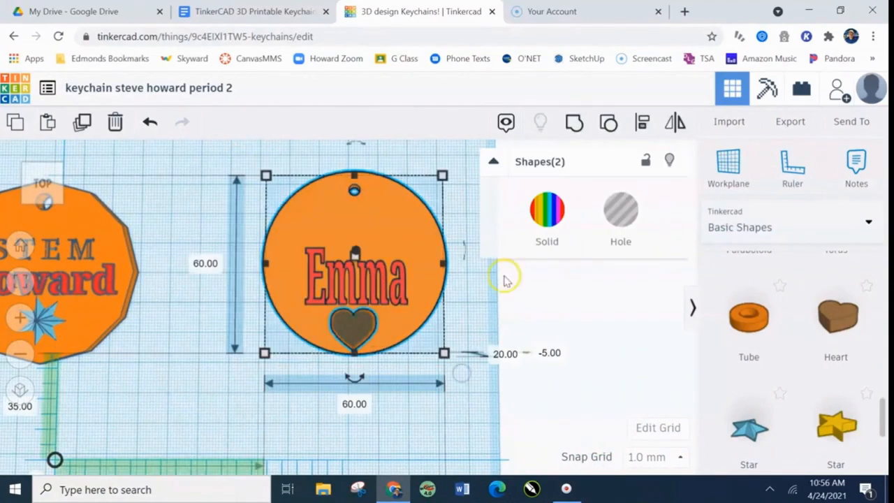
pyautogui.click(574, 125)
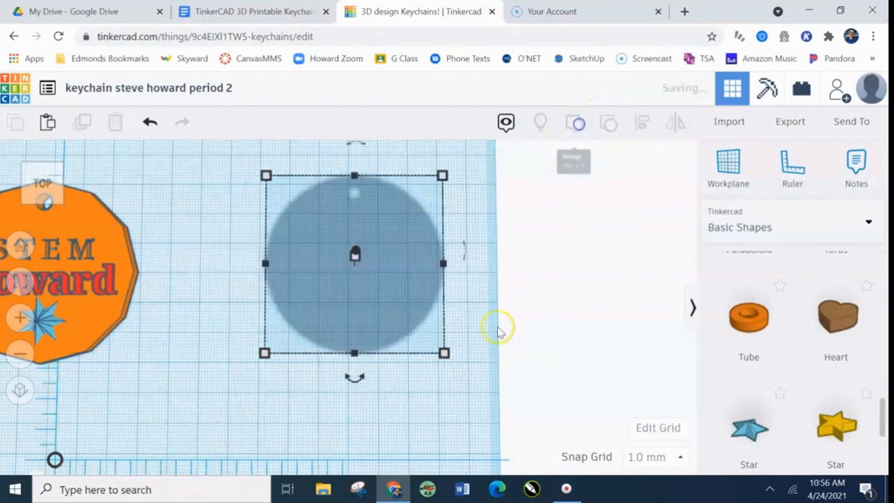
pyautogui.click(463, 408)
pyautogui.moveTo(468, 409); pyautogui.dragTo(467, 382, button='right')
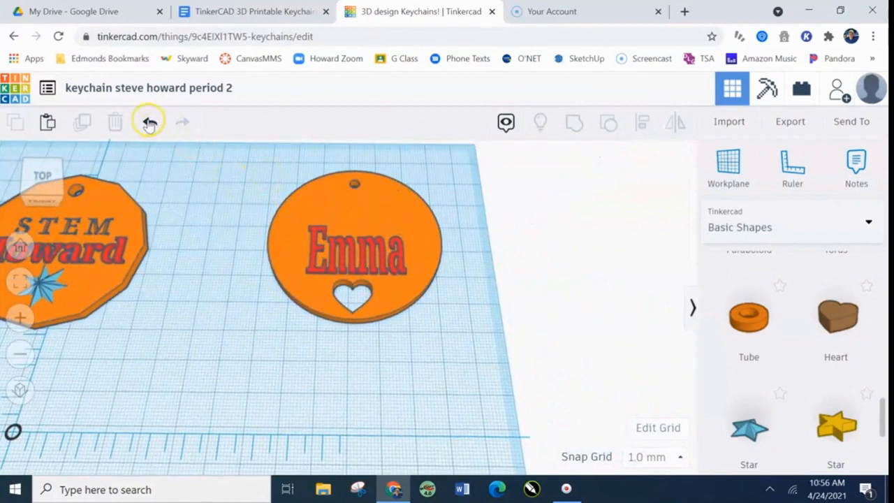
# Undo the grouping and the heart's height and position changes, back to the shallow heart hole on the base
pyautogui.click(148, 123)
pyautogui.click(149, 122)
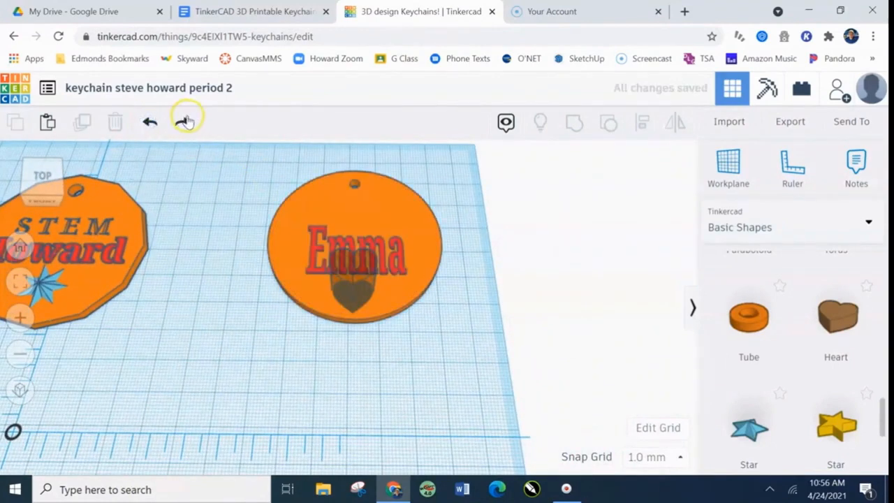
pyautogui.click(148, 123)
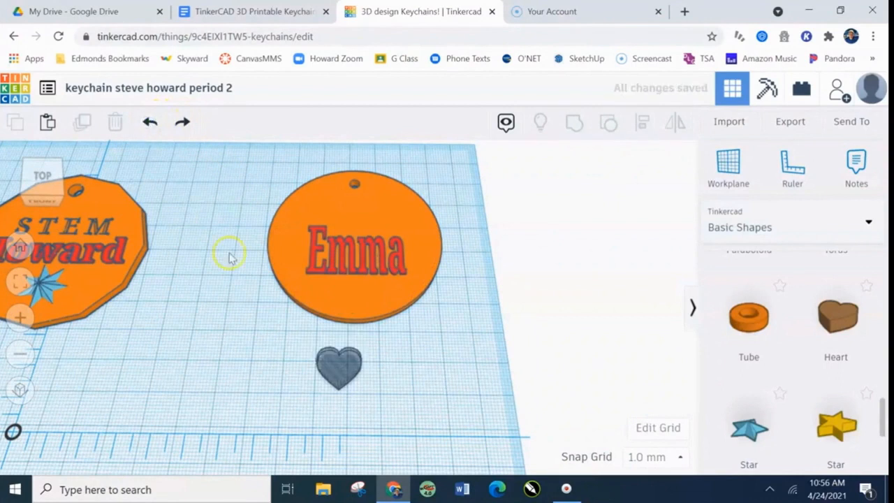
pyautogui.click(150, 124)
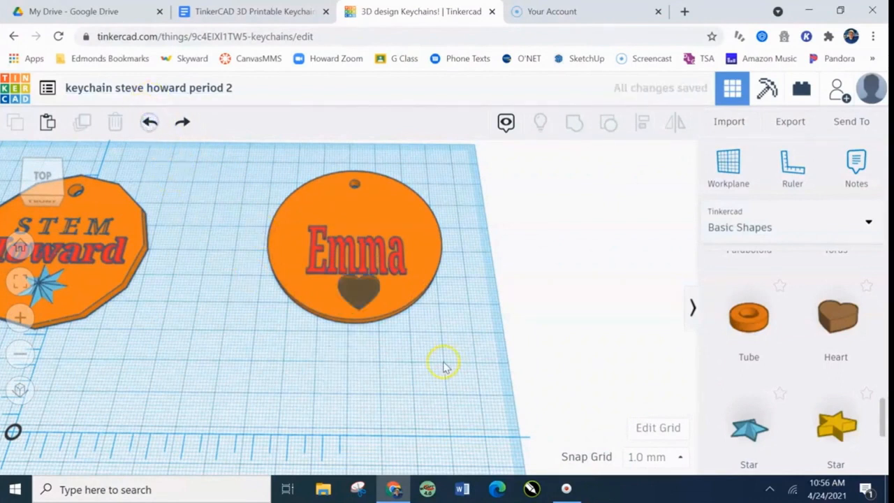
# Group the shallow heart hole with the round keychain to engrave a heart recess below the name text
pyautogui.scroll(5, 393, 375)
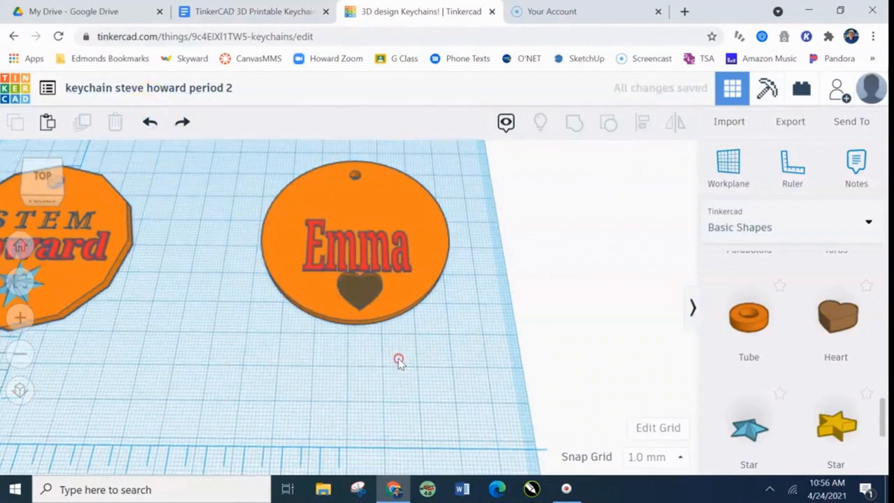
pyautogui.moveTo(489, 453)
pyautogui.mouseDown(button='right')
pyautogui.moveTo(472, 412)
pyautogui.moveTo(472, 354)
pyautogui.moveTo(480, 448)
pyautogui.mouseUp(button='right')
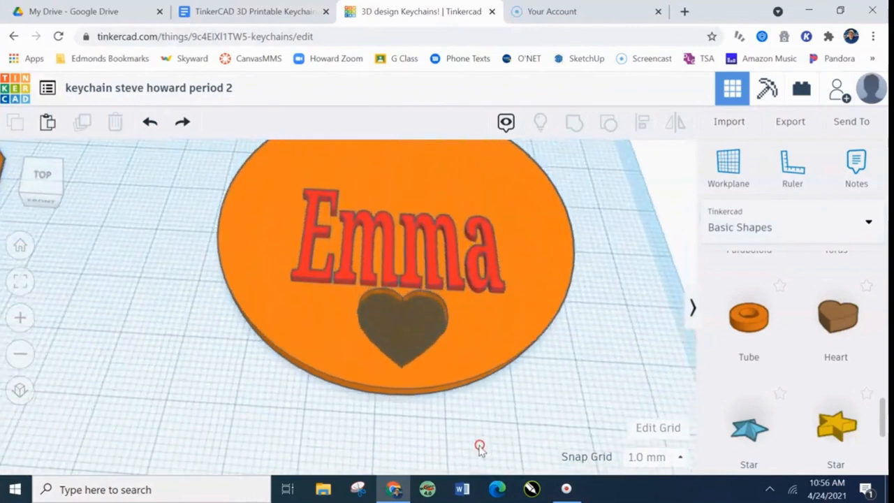
pyautogui.scroll(-4, 481, 444)
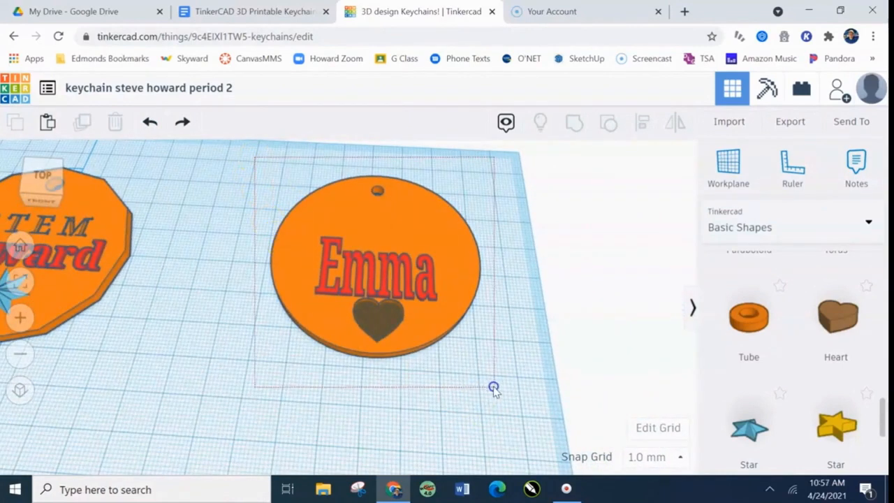
pyautogui.moveTo(493, 389); pyautogui.dragTo(497, 391)
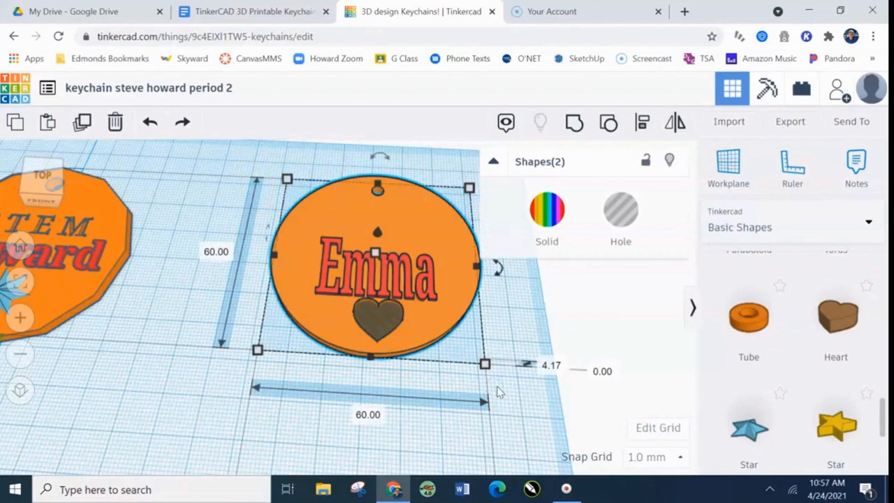
pyautogui.click(572, 124)
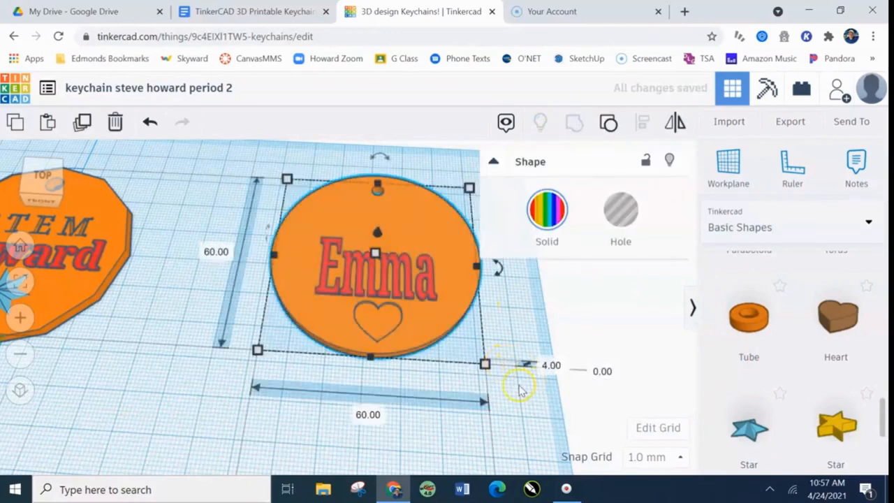
# Examine the heart recess in the round base up close and from several angles
pyautogui.moveTo(487, 391); pyautogui.dragTo(443, 403, button='right')
pyautogui.scroll(4, 442, 403)
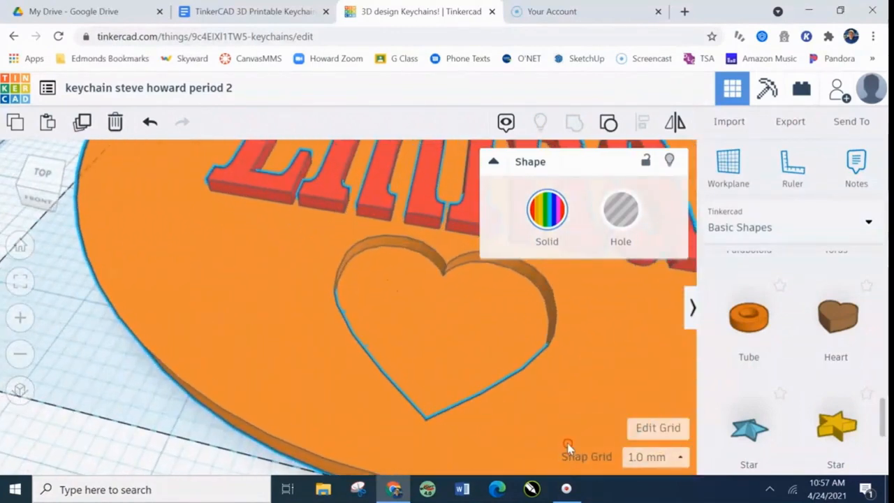
pyautogui.moveTo(386, 459); pyautogui.dragTo(473, 421, button='right')
pyautogui.scroll(-6, 474, 419)
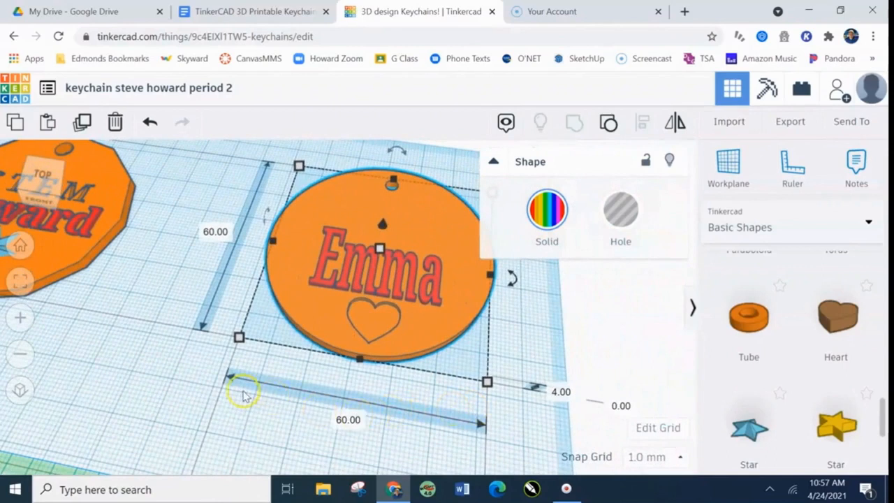
pyautogui.scroll(-3, 243, 395)
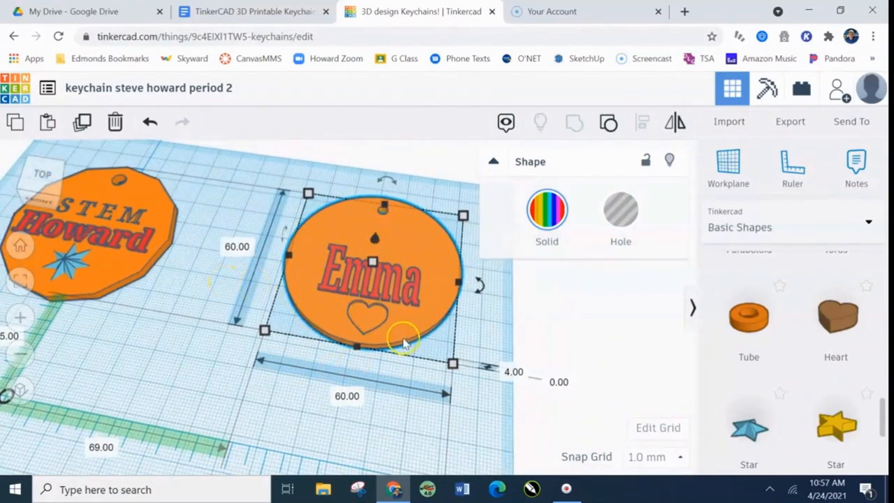
pyautogui.scroll(5, 404, 342)
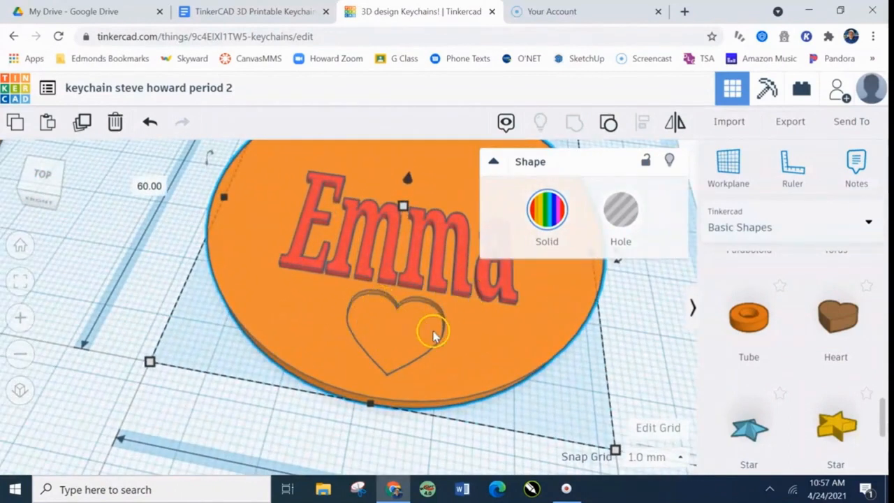
# Undo the engraving group and the hole setting so the heart is a solid on the round base again
pyautogui.click(144, 122)
pyautogui.click(147, 122)
pyautogui.click(148, 122)
pyautogui.click(180, 123)
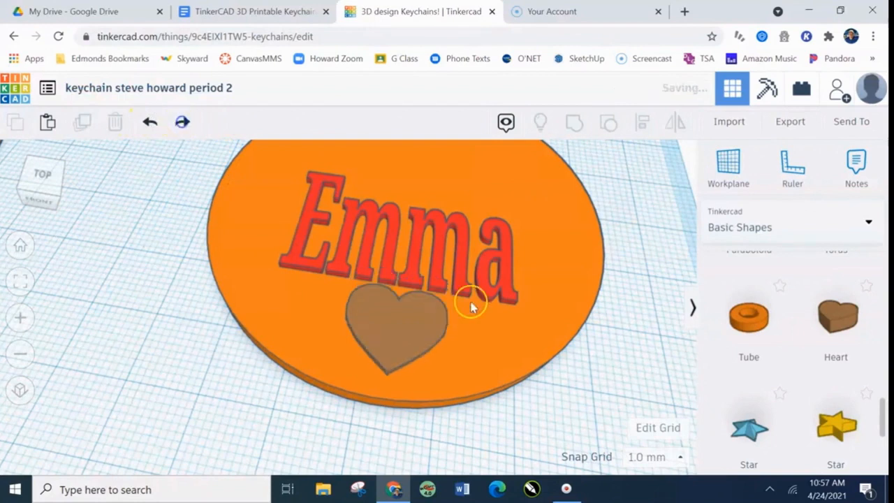
# Examine the other sample keychains, including the DAD and I heart MOM designs beside the workplane
pyautogui.moveTo(593, 404); pyautogui.dragTo(426, 413, button='right')
pyautogui.moveTo(426, 412); pyautogui.dragTo(684, 407, button='middle')
pyautogui.moveTo(70, 370); pyautogui.dragTo(532, 385, button='middle')
pyautogui.scroll(2, 175, 408)
pyautogui.scroll(-4, 186, 402)
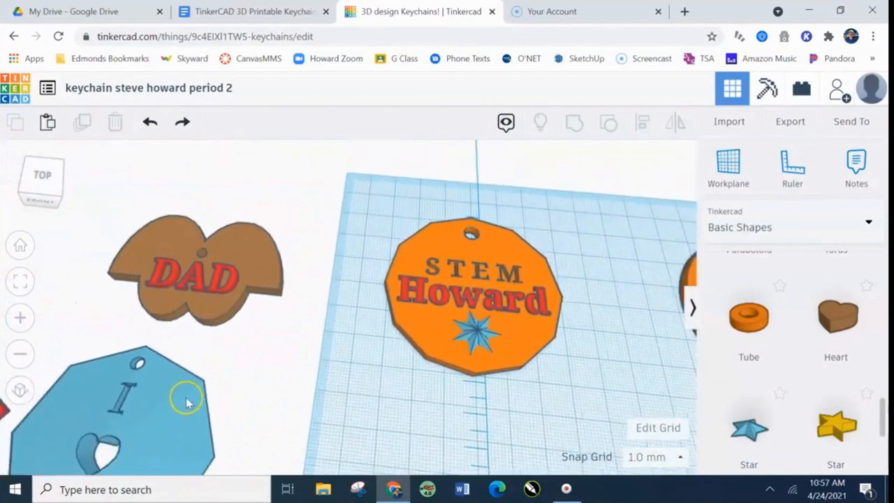
pyautogui.moveTo(339, 355); pyautogui.dragTo(491, 319, button='middle')
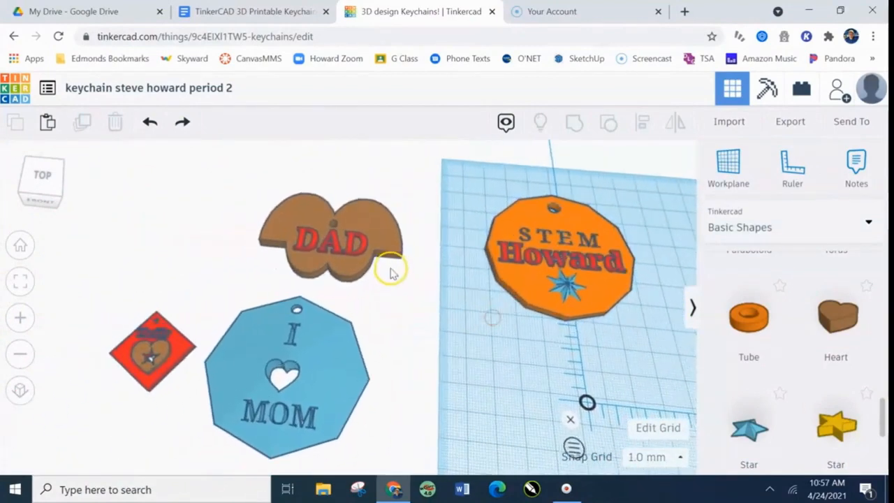